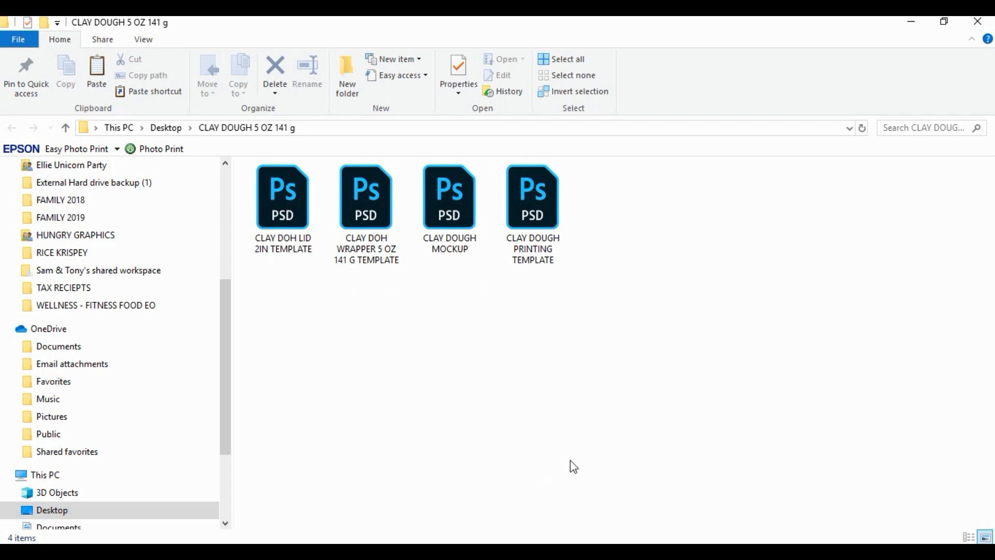
# Open the CLAY DOH WRAPPER 5 OZ 141 G TEMPLATE file from the CLAY DOUGH 5 OZ 141 g folder.
pyautogui.doubleClick(369, 215)
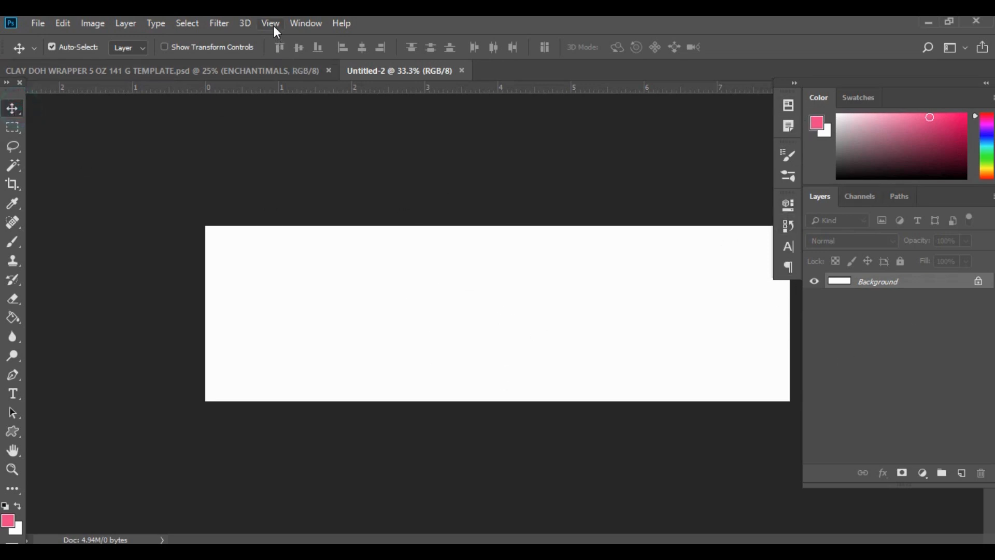
pyautogui.click(299, 20)
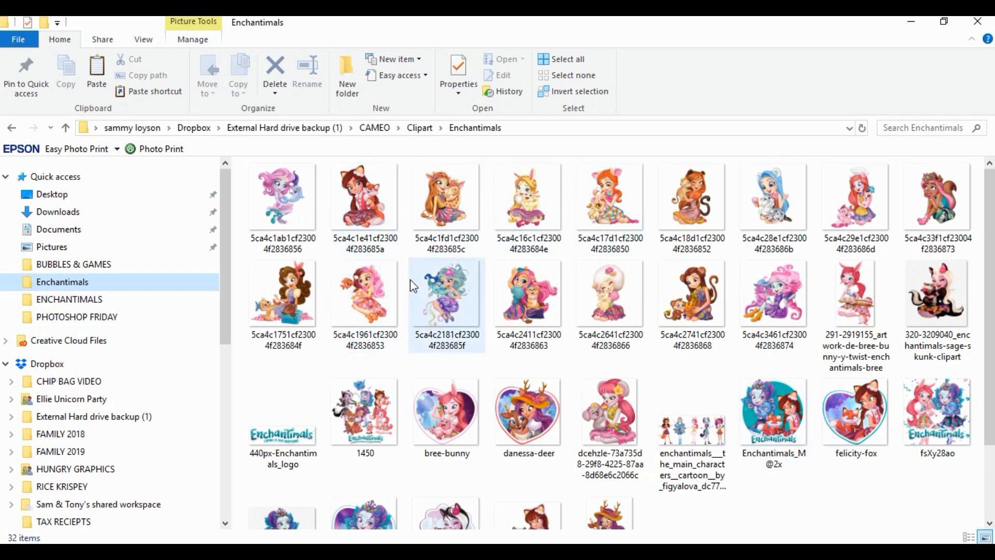
# Place the girl-with-deer clipart from the Enchantimals folder in the blank Untitled-2 document, enlarging it to about 28.4%.
pyautogui.scroll(-2, 410, 283)
pyautogui.click(611, 456)
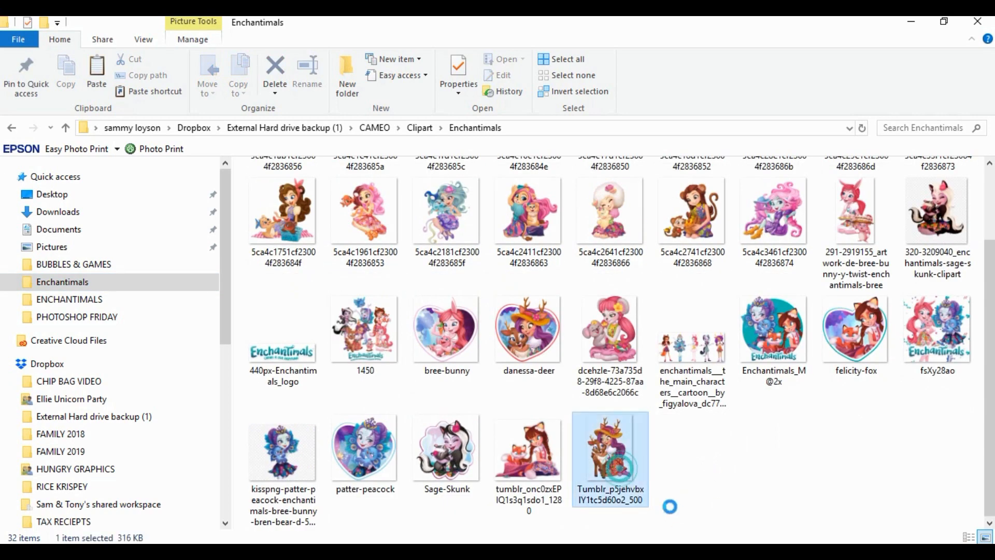
pyautogui.moveTo(622, 462); pyautogui.dragTo(490, 437)
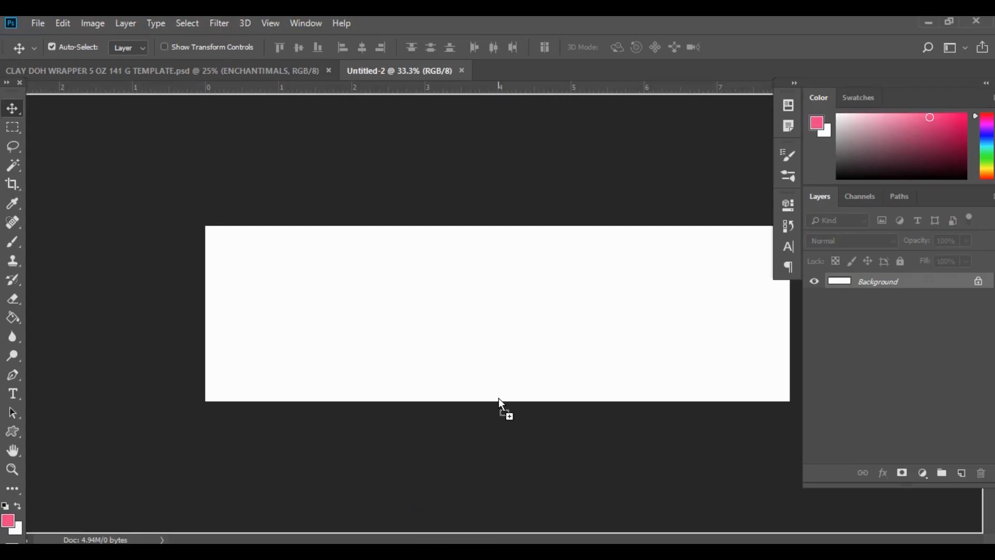
pyautogui.moveTo(499, 398); pyautogui.dragTo(500, 399)
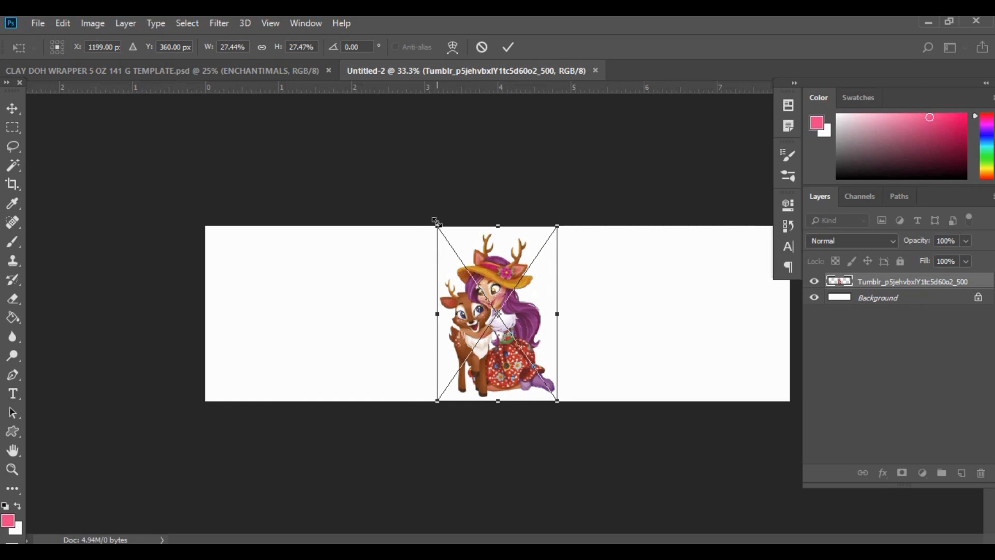
pyautogui.moveTo(436, 222); pyautogui.dragTo(430, 215)
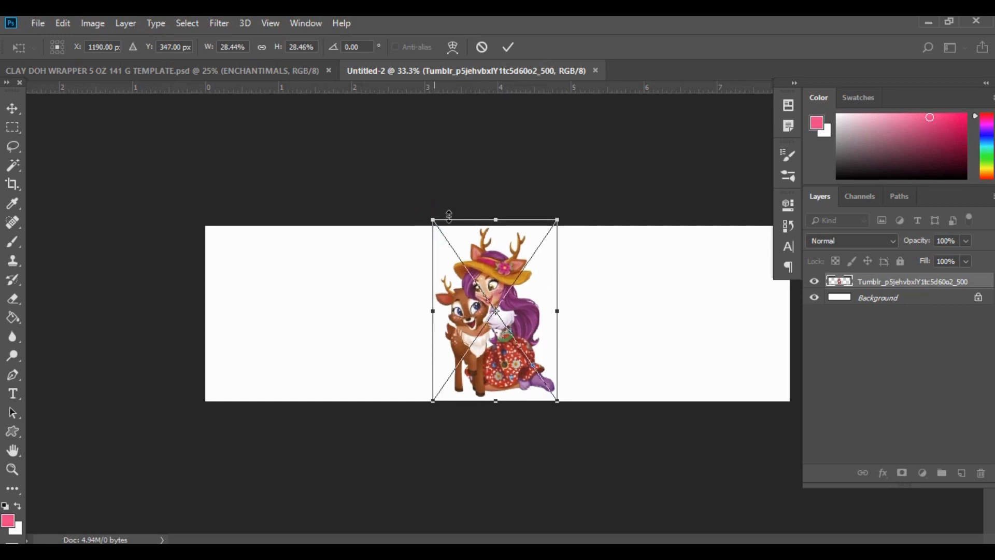
pyautogui.press('Return')
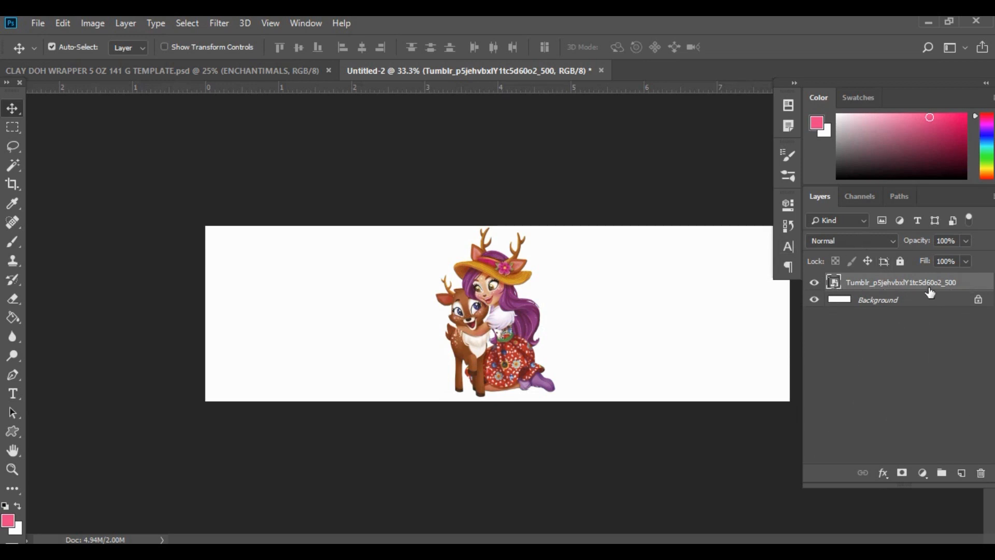
# Rename the placed girl-with-deer layer as CLLIPART.
pyautogui.doubleClick(879, 281)
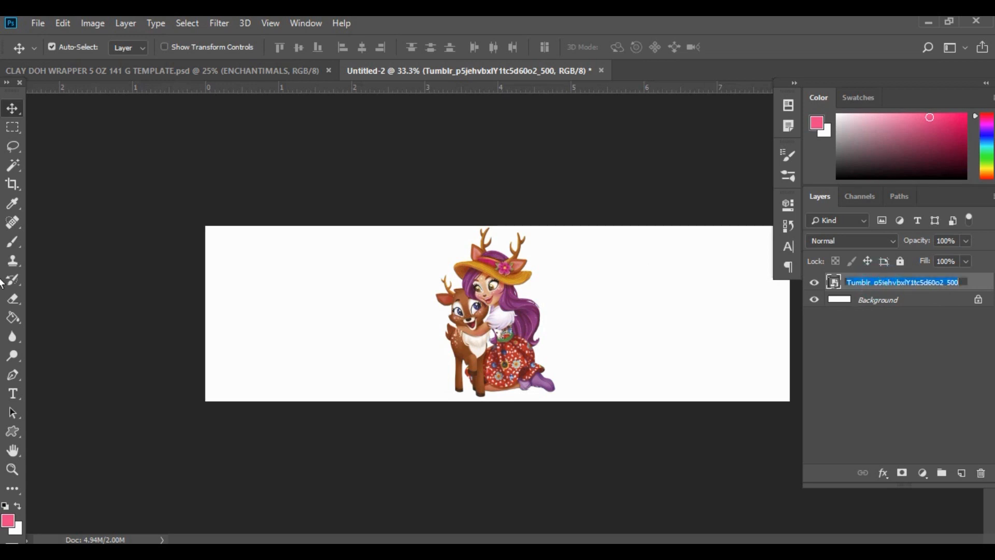
pyautogui.write('CLLIPART')
pyautogui.press('Return')
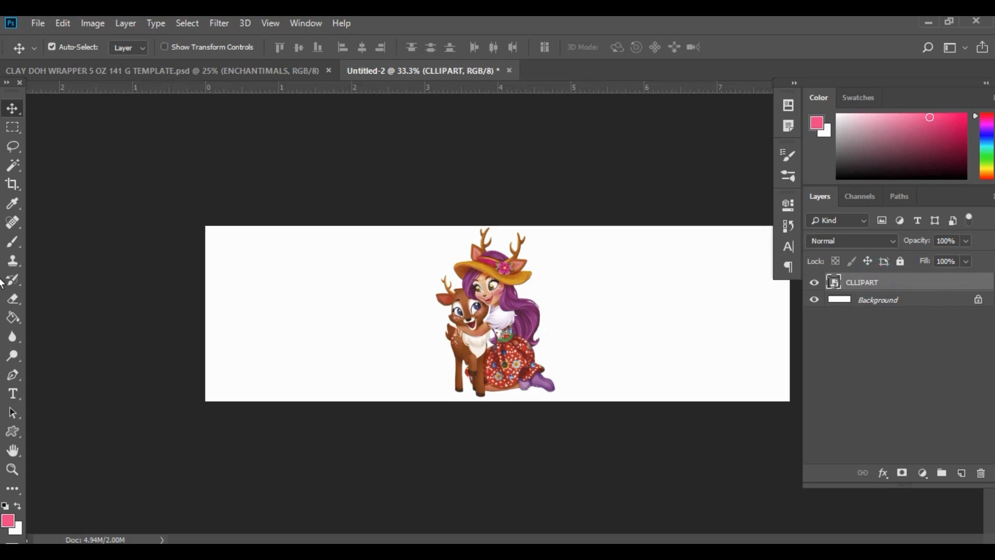
# Rename the girl-with-deer layer as WOODLAND CHARACTER.
pyautogui.doubleClick(874, 281)
pyautogui.write('WOODLAND CHARACTER')
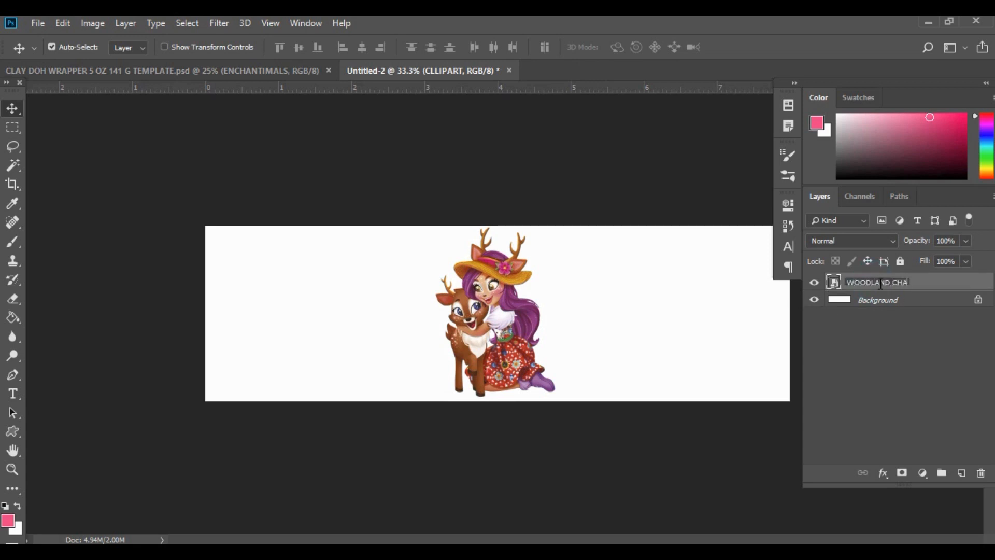
pyautogui.press('Return')
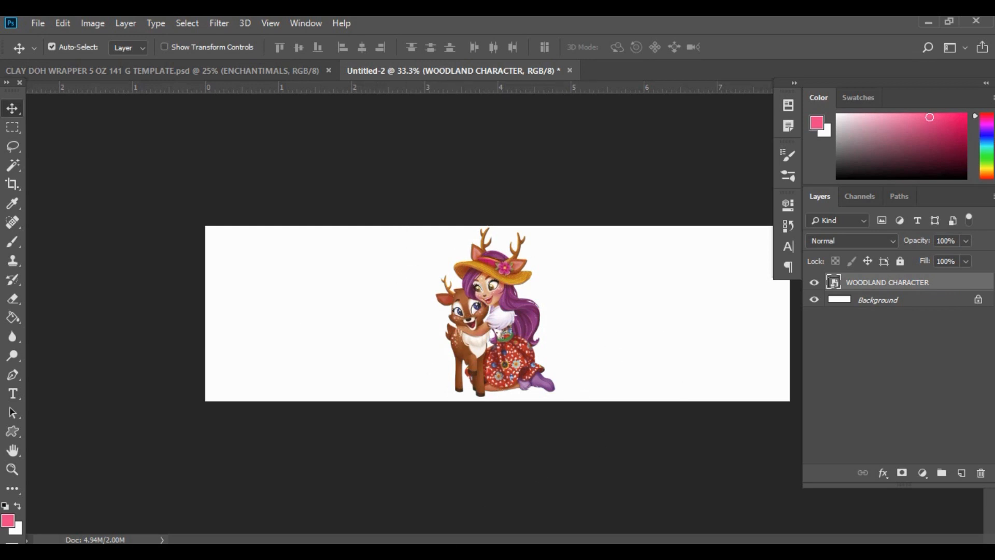
# Switch to File Explorer, open the Woodland Animals folder inside Clipart, and narrow the folder tree to give the files more room.
pyautogui.click(111, 551)
pyautogui.click(421, 128)
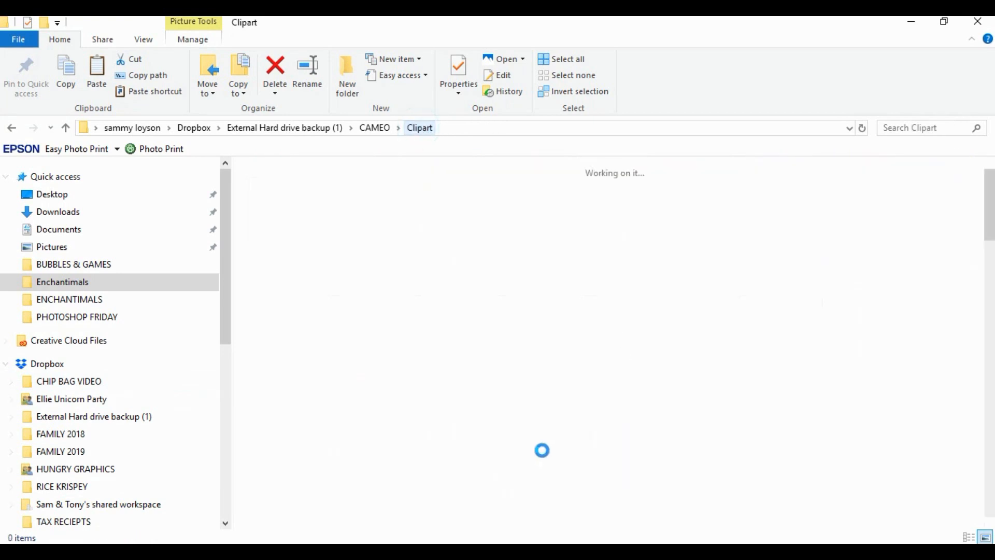
pyautogui.press('w')
pyautogui.press('o')
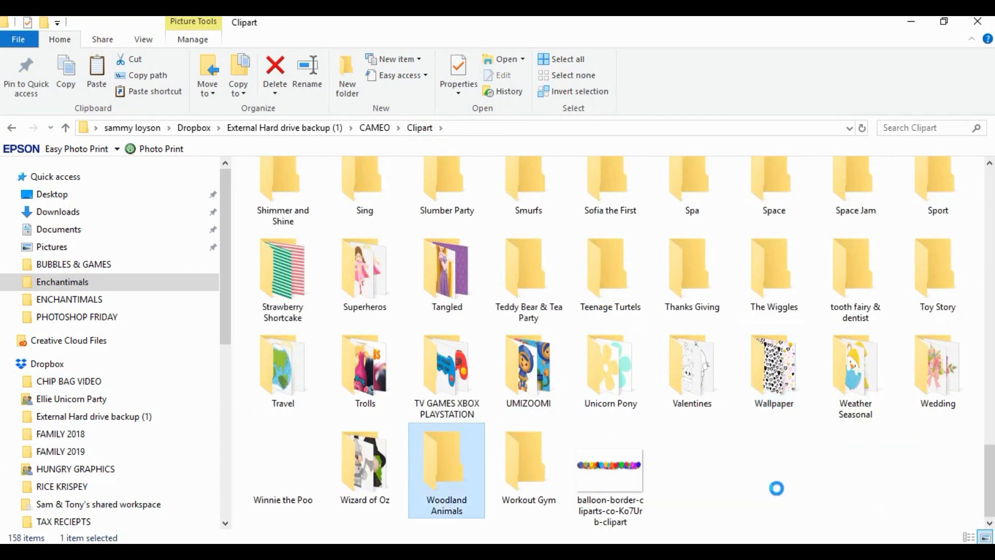
pyautogui.doubleClick(454, 463)
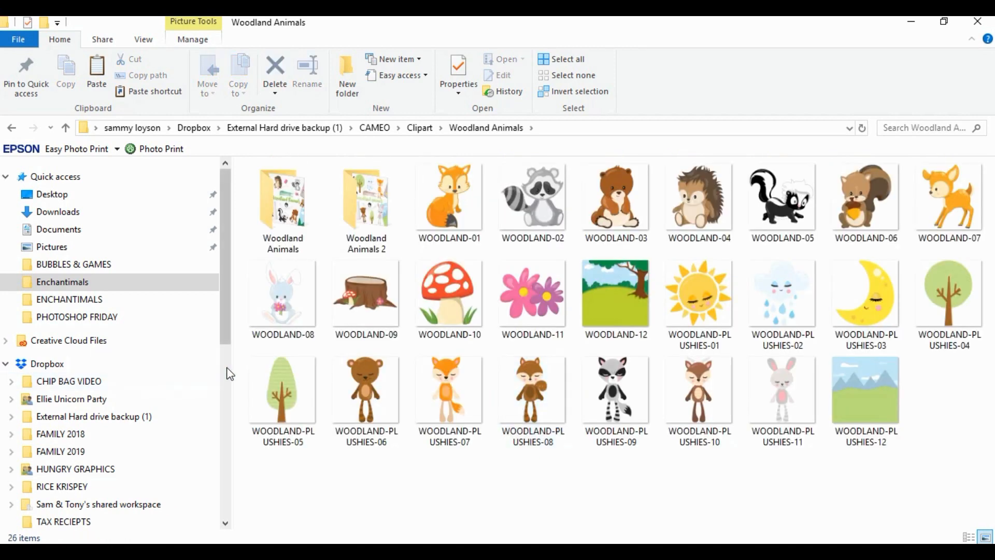
pyautogui.moveTo(231, 371); pyautogui.dragTo(67, 349)
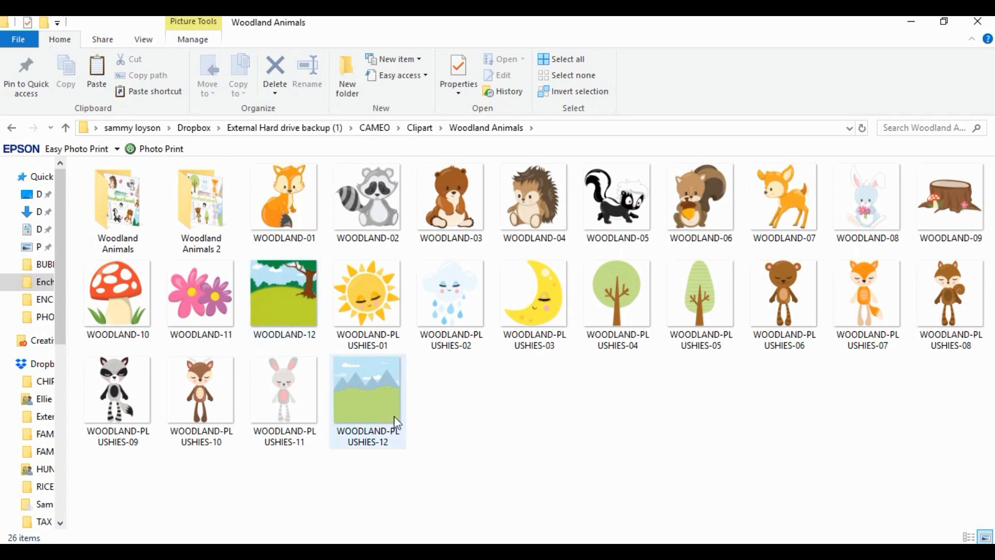
# Place the WOODLAND-09 tree stump image in the Untitled-2 Photoshop document at its default size.
pyautogui.doubleClick(951, 218)
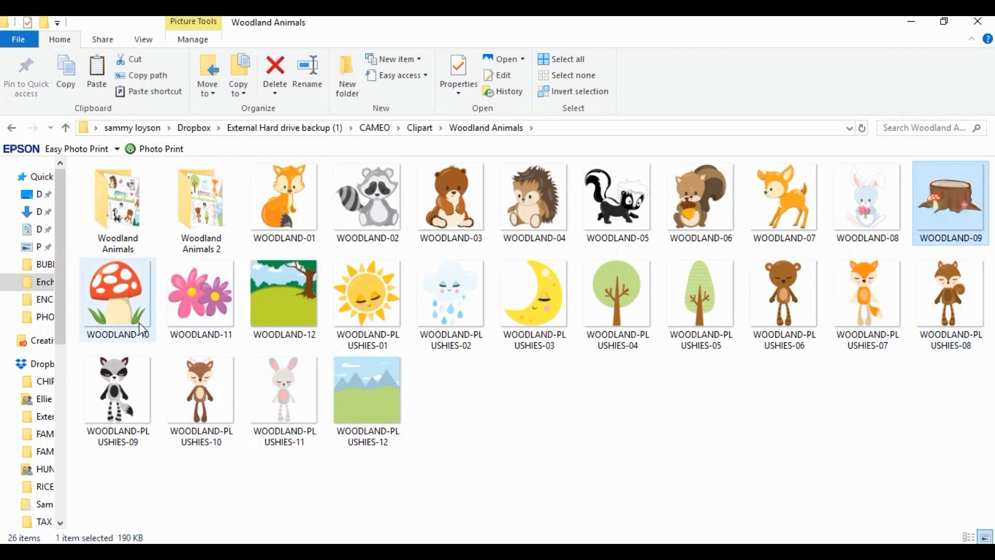
pyautogui.moveTo(966, 196); pyautogui.dragTo(462, 382)
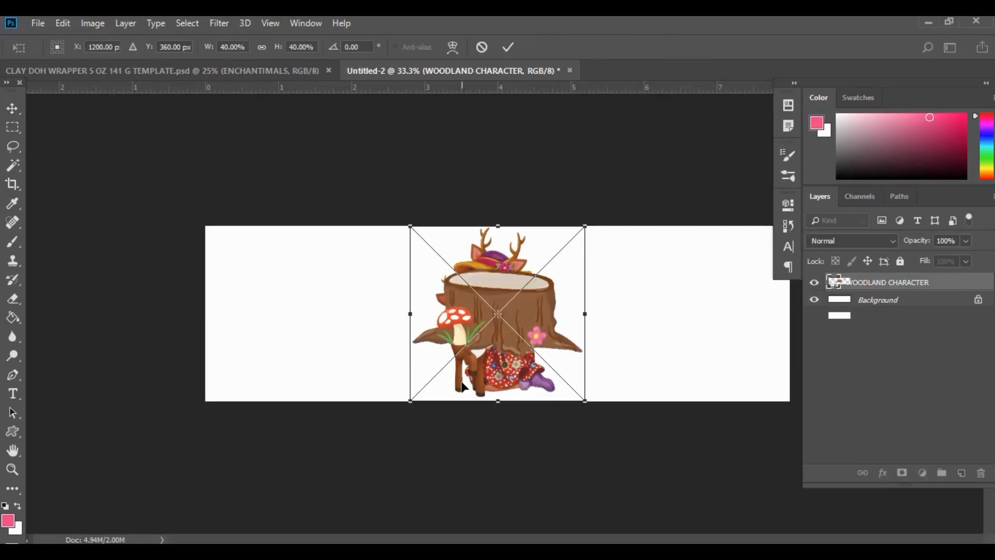
pyautogui.press('Return')
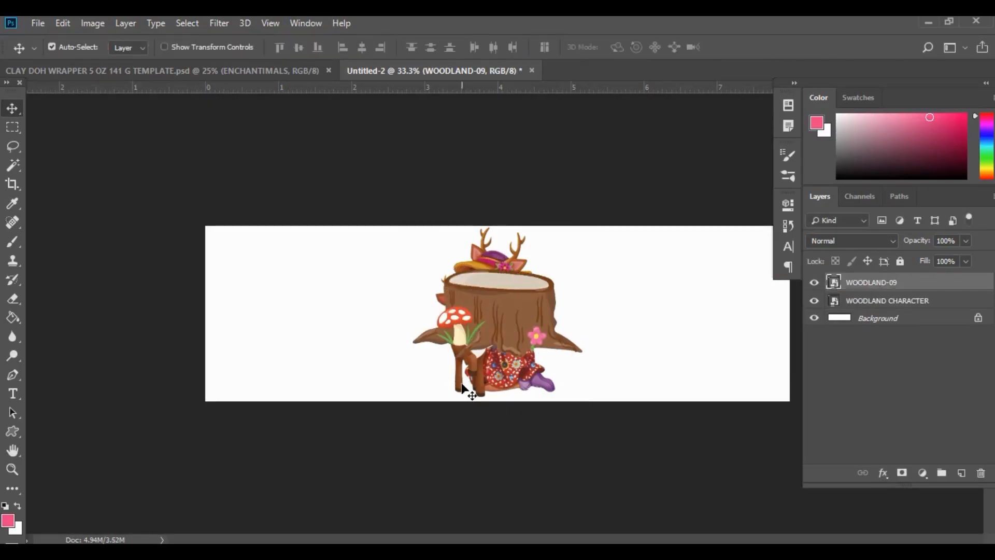
# Place the WOODLAND-10 mushroom image from the Woodland Animals folder in the document at its default size.
pyautogui.moveTo(375, 554)
pyautogui.click(212, 480)
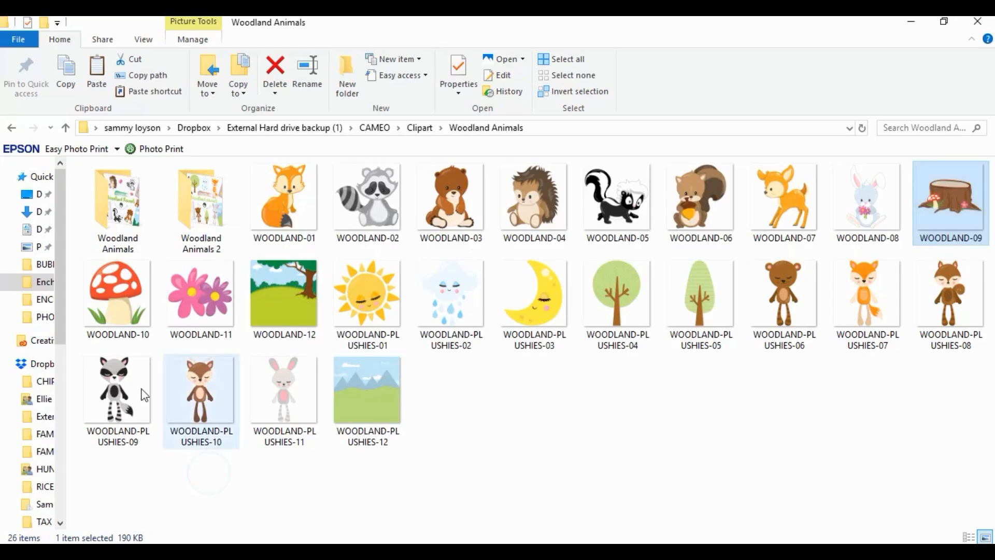
pyautogui.click(115, 306)
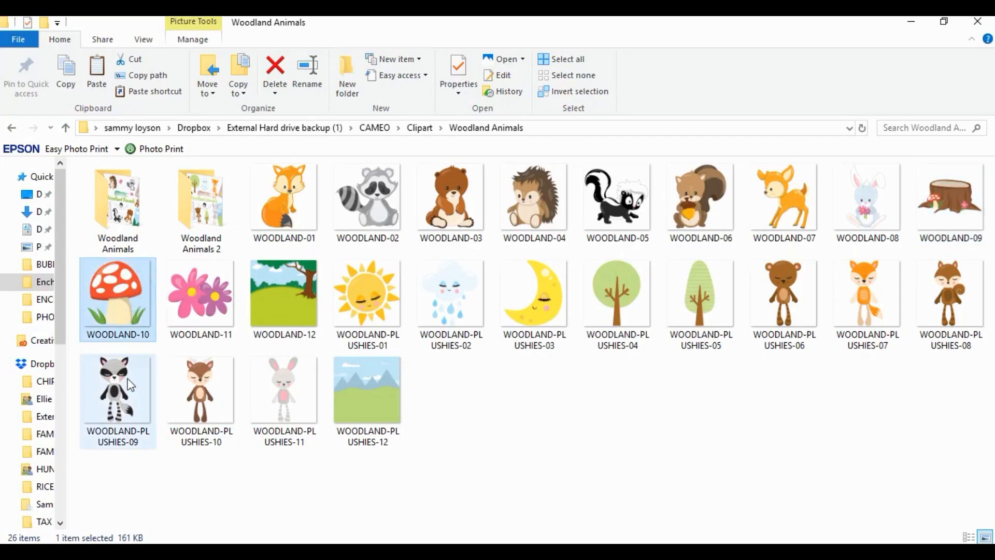
pyautogui.moveTo(115, 309); pyautogui.dragTo(447, 372)
pyautogui.press('Return')
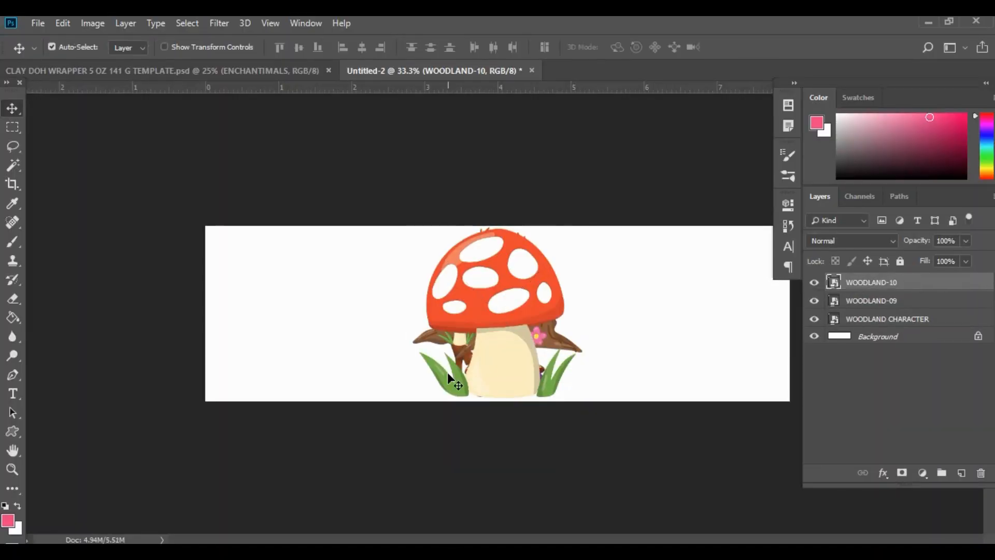
# Place the WOODLAND-11 flowers image from the Woodland Animals folder in the document at its default 40% size.
pyautogui.moveTo(373, 553)
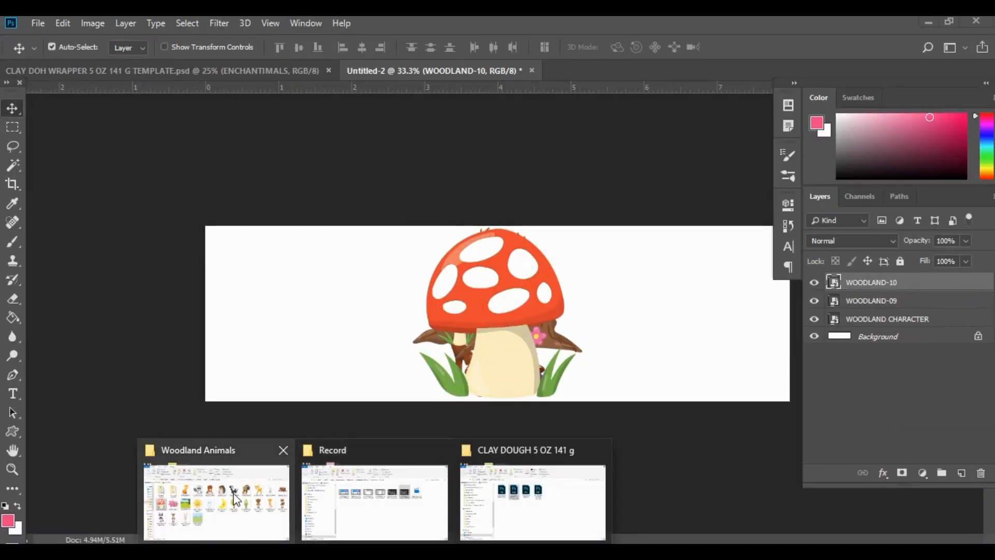
pyautogui.click(234, 497)
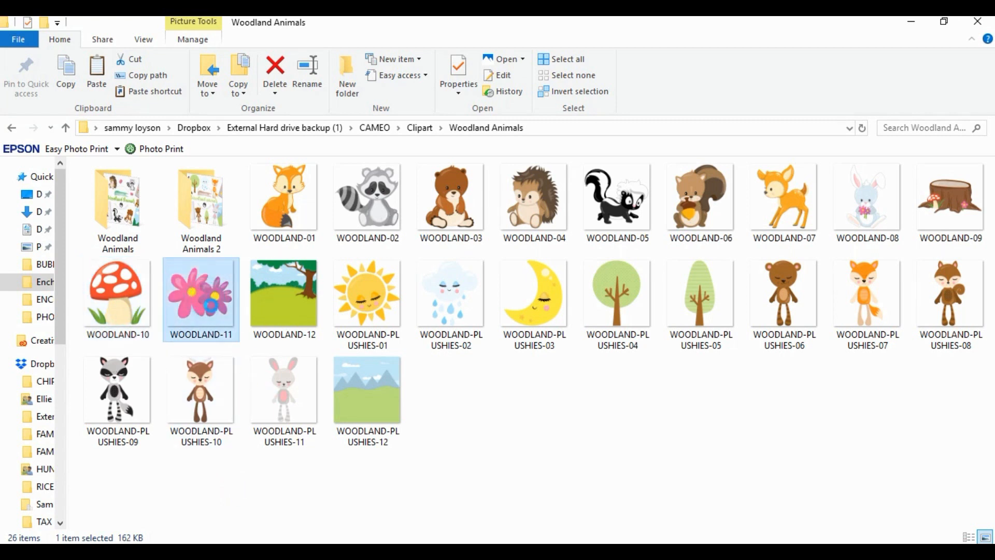
pyautogui.moveTo(183, 295); pyautogui.dragTo(509, 376)
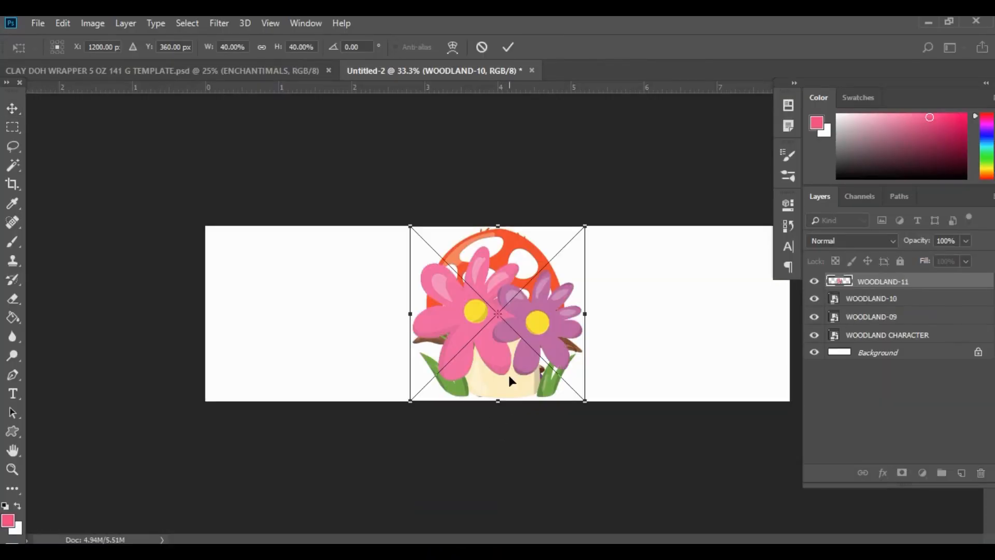
pyautogui.press('Return')
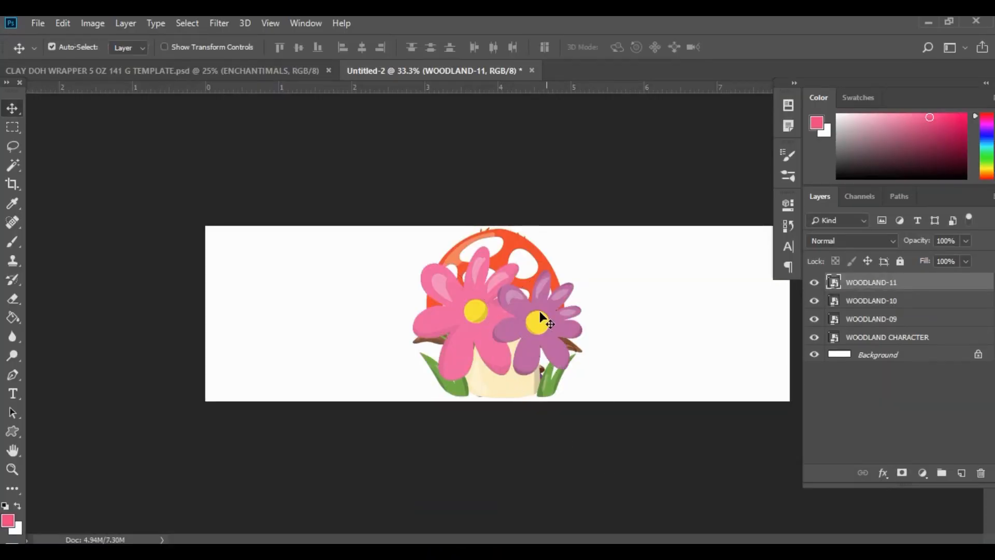
# Move the flowers to the right of the tree stump and the mushroom to the left of it.
pyautogui.moveTo(538, 321); pyautogui.dragTo(707, 322)
pyautogui.moveTo(496, 307); pyautogui.dragTo(331, 297)
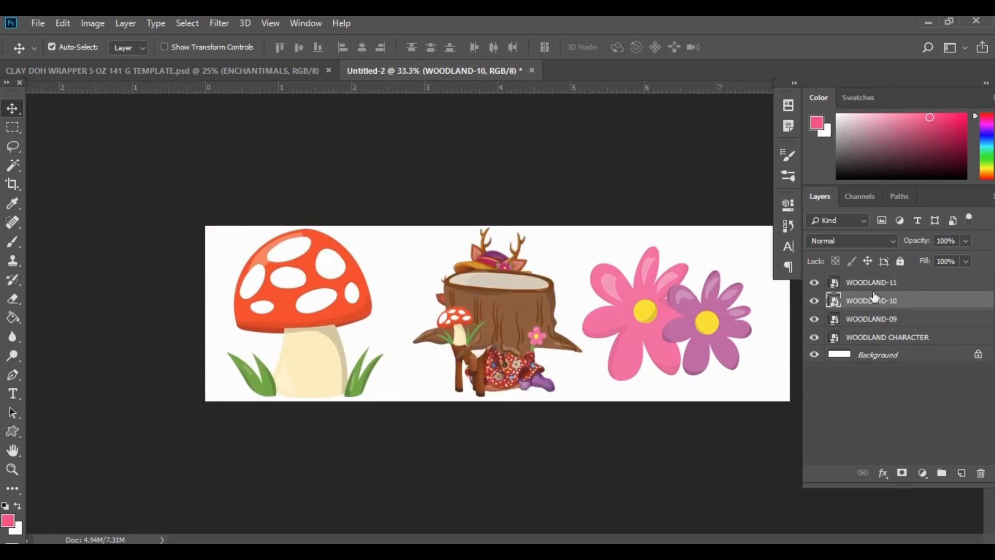
# Hide the WOODLAND-11, WOODLAND-10 and WOODLAND-09 layers and show all three again.
pyautogui.click(814, 282)
pyautogui.click(814, 301)
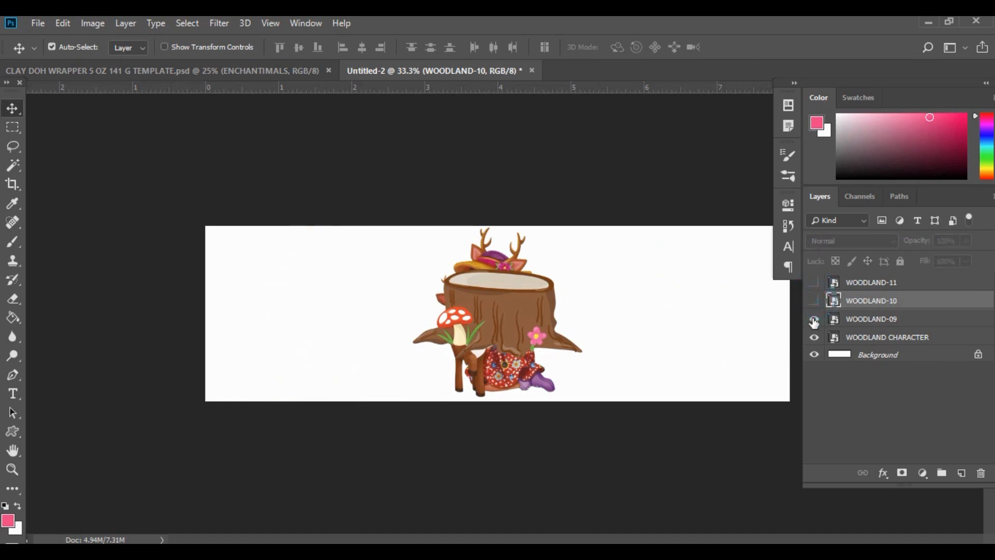
pyautogui.click(815, 319)
pyautogui.click(814, 300)
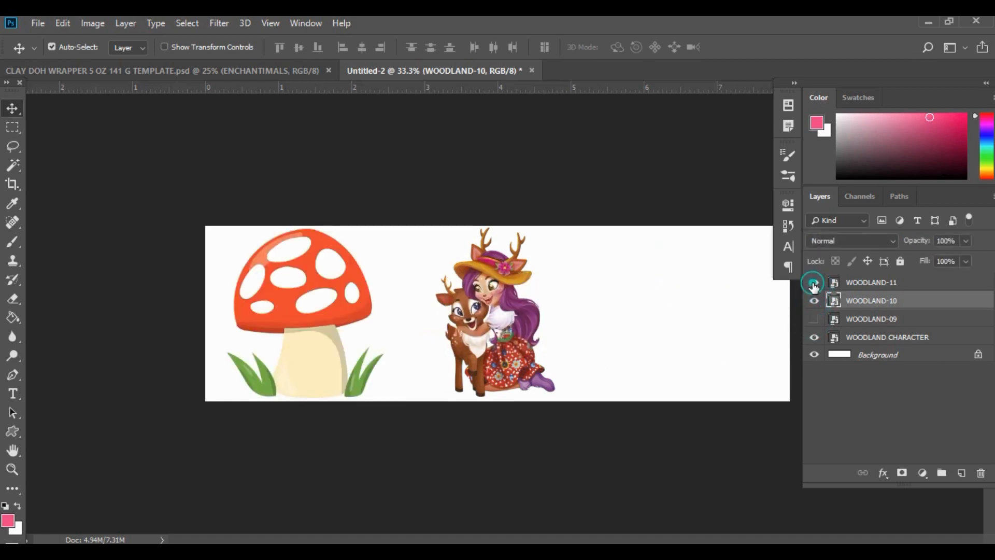
pyautogui.click(814, 282)
pyautogui.click(815, 319)
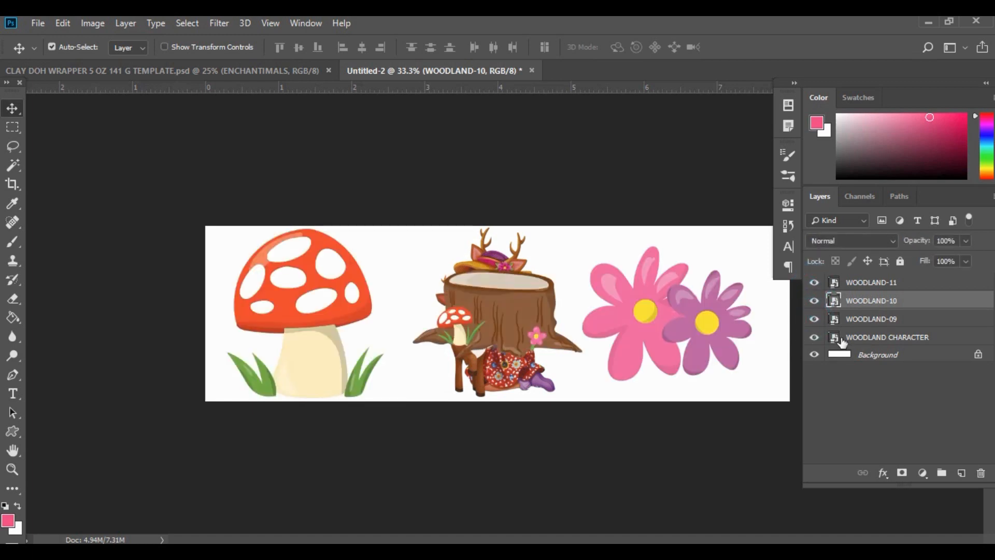
# Rename the layer with the pink and purple flowers as FLOWERS.
pyautogui.click(706, 318)
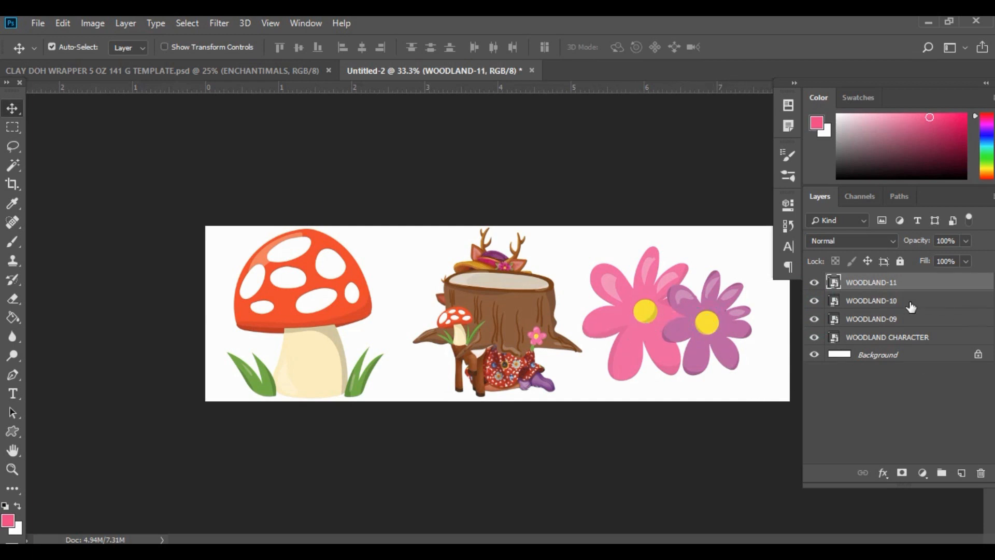
pyautogui.doubleClick(877, 284)
pyautogui.write('FLOWERS')
pyautogui.press('Return')
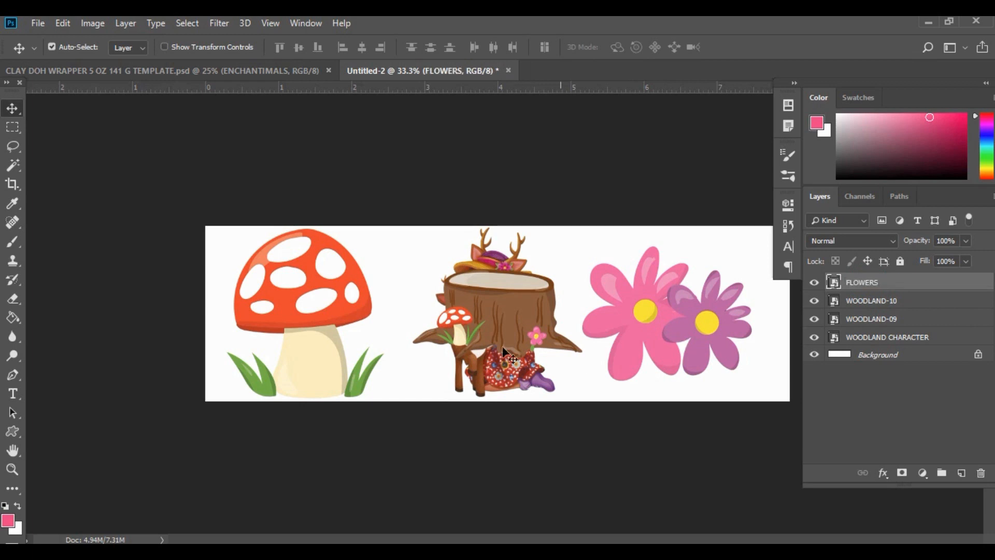
# Rename the layer with the red mushroom as MUSHROOM.
pyautogui.click(302, 276)
pyautogui.doubleClick(876, 300)
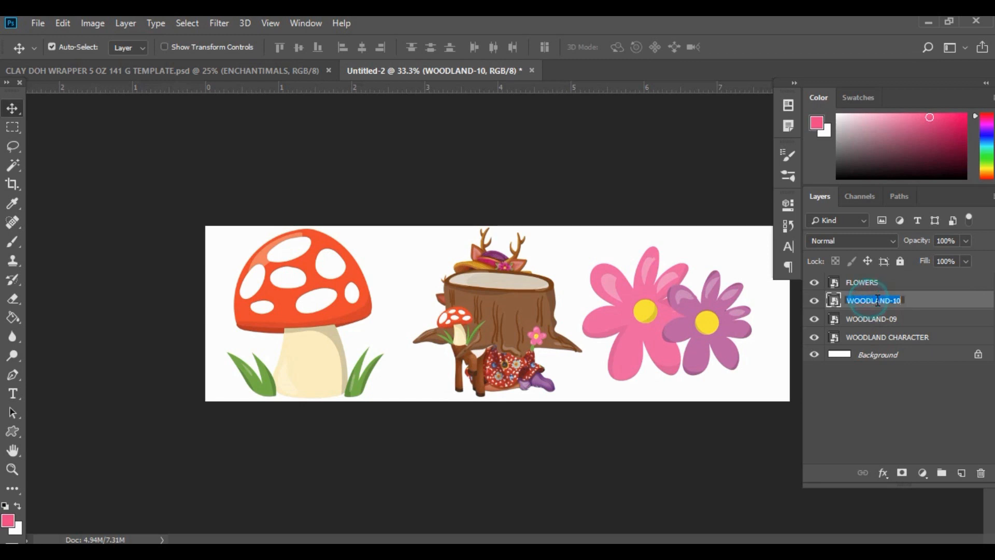
pyautogui.write('MUSHROOM')
pyautogui.press('Return')
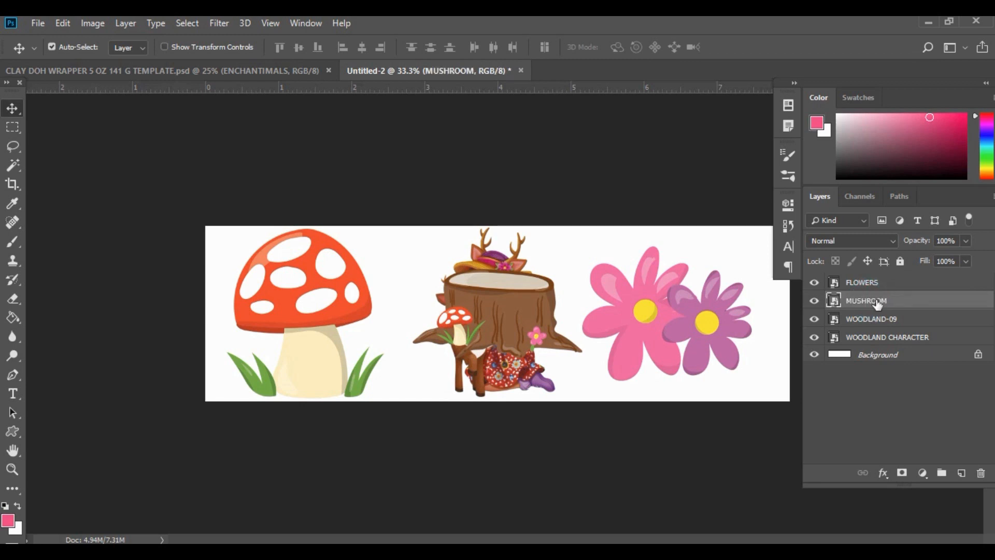
# Rename the WOODLAND-09 layer containing the tree stump as TREE STUMP.
pyautogui.click(514, 309)
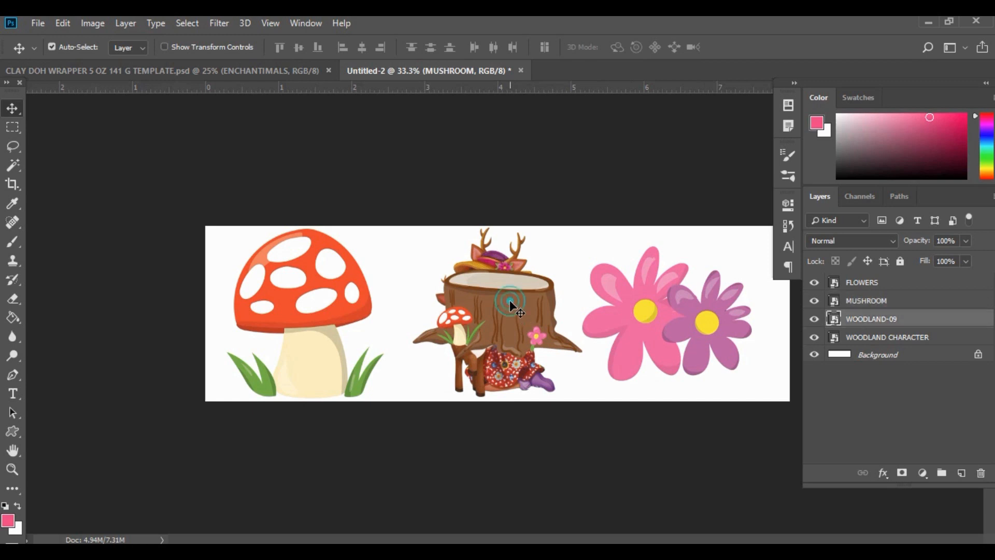
pyautogui.doubleClick(863, 317)
pyautogui.write('TRE')
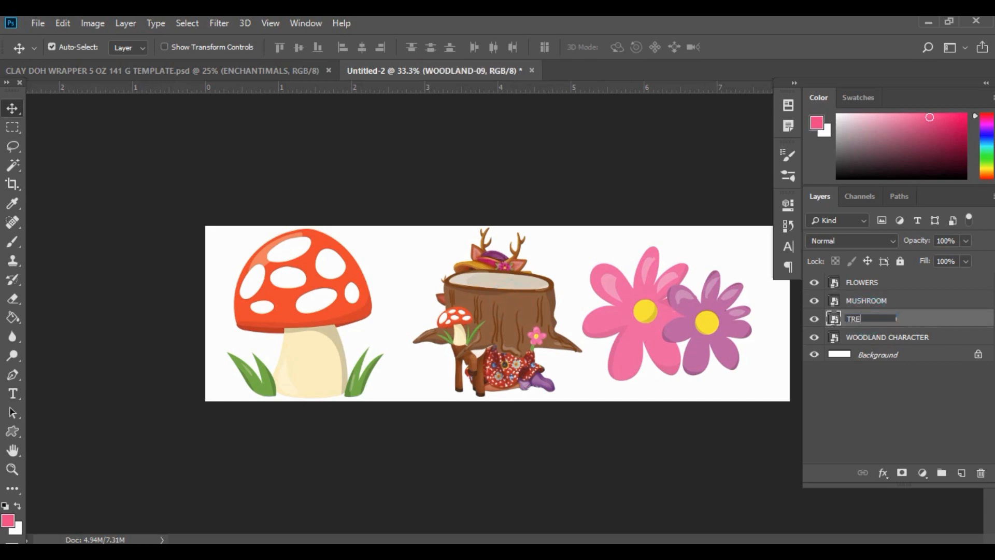
pyautogui.write('E STUMP')
pyautogui.press('Return')
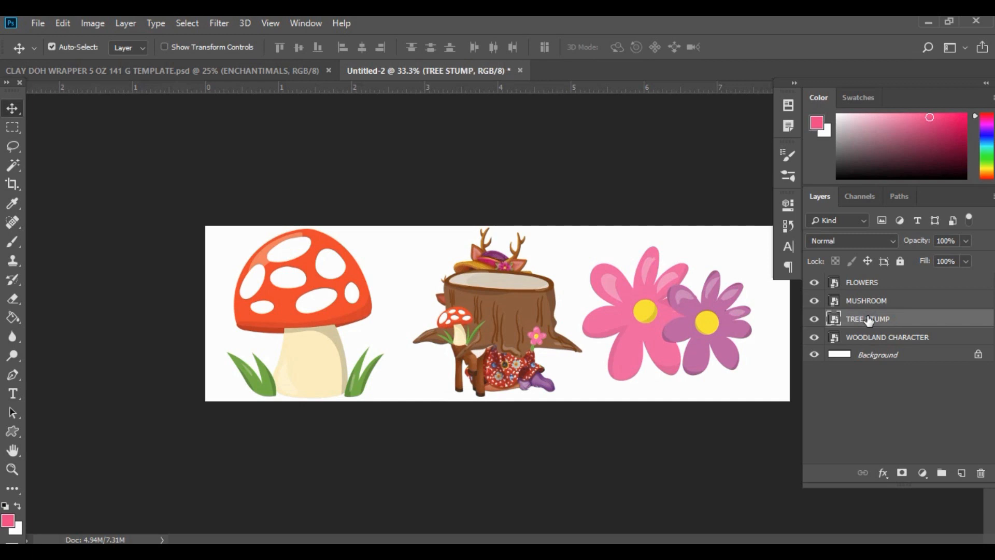
# Hide the MUSHROOM and FLOWERS layers and move the tree stump left and down, beside the deer.
pyautogui.click(814, 301)
pyautogui.click(814, 282)
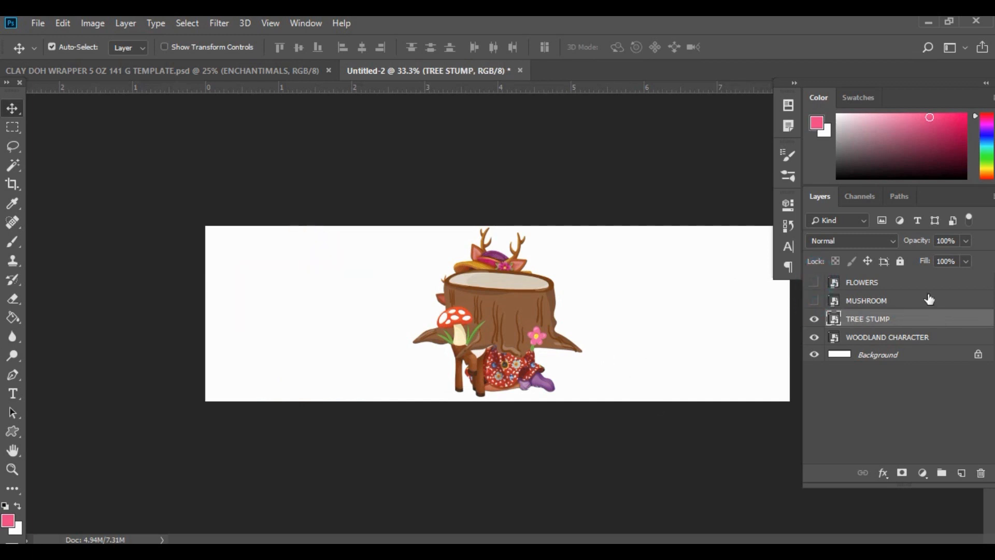
pyautogui.moveTo(511, 305); pyautogui.dragTo(397, 338)
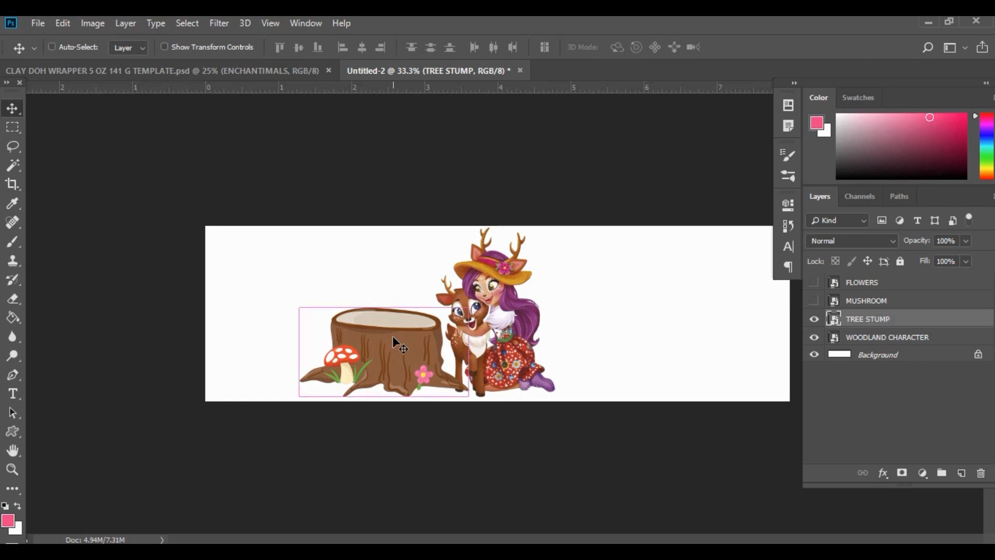
# Scale the tree stump down to 19.06% and place it at the deer's feet, on the left side of the character.
pyautogui.hotkey('ctrl', 't')
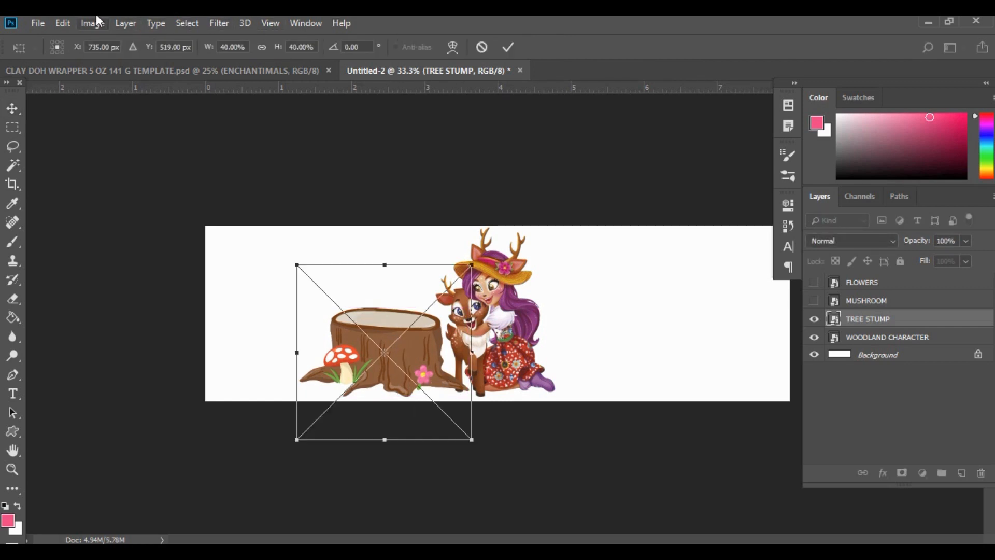
pyautogui.click(63, 23)
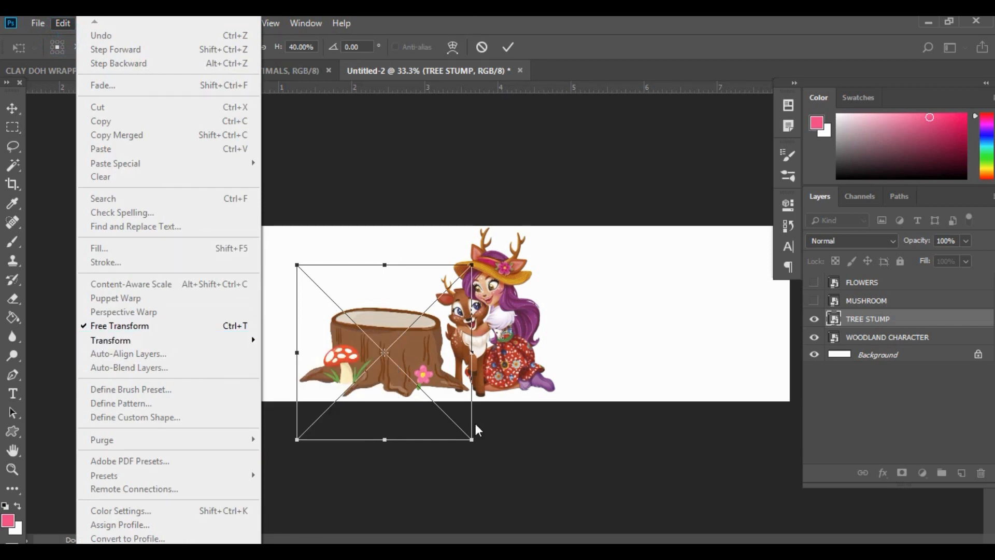
pyautogui.click(538, 450)
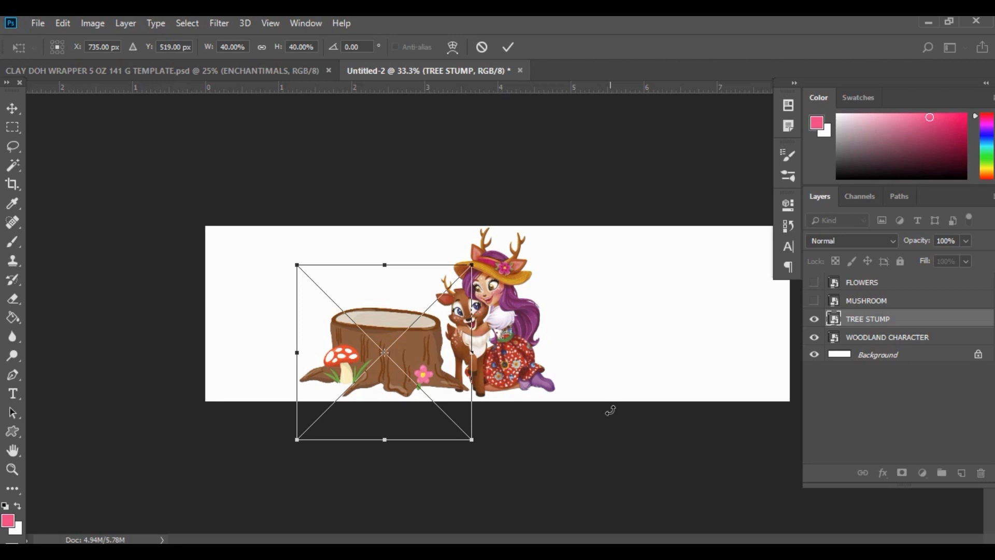
pyautogui.moveTo(299, 267); pyautogui.dragTo(400, 369)
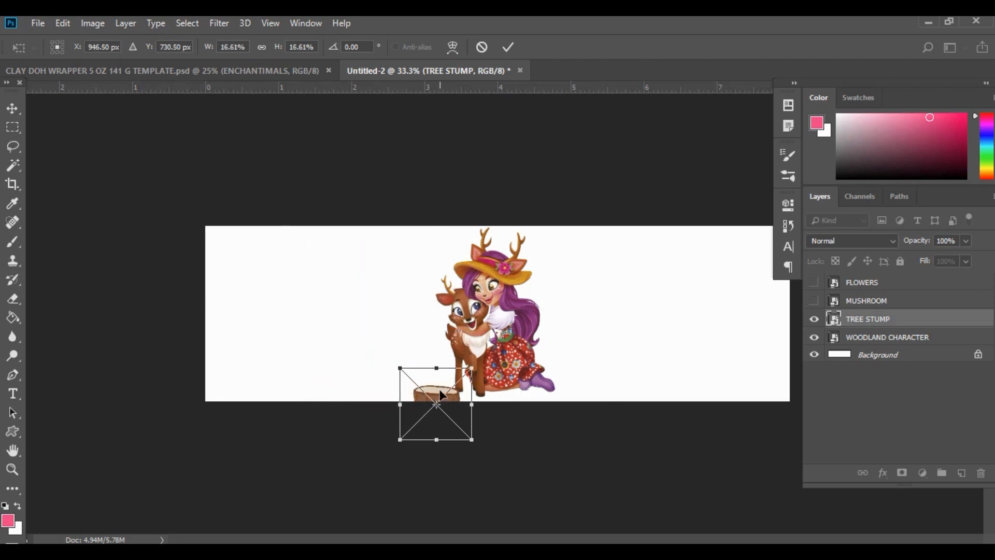
pyautogui.moveTo(440, 395); pyautogui.dragTo(389, 330)
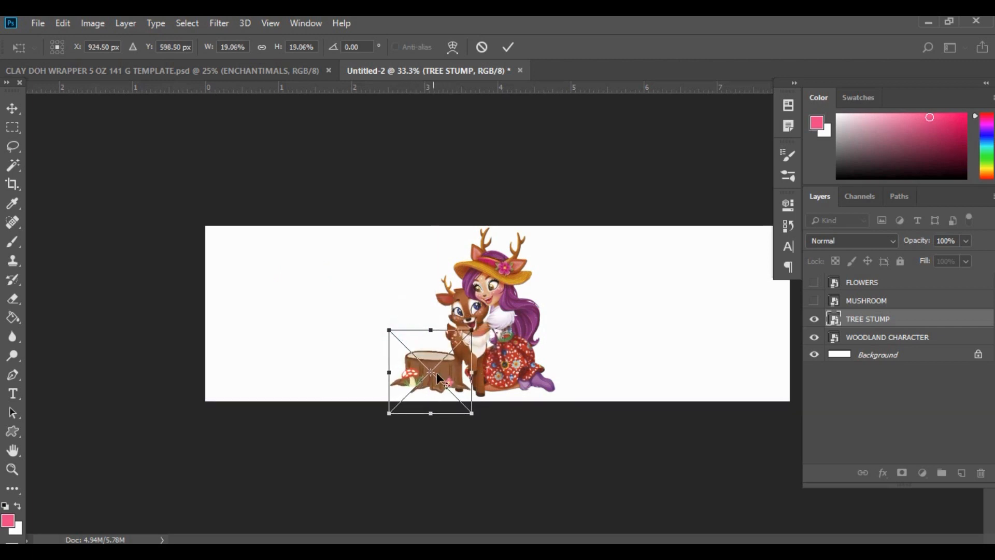
pyautogui.moveTo(444, 370); pyautogui.dragTo(440, 375)
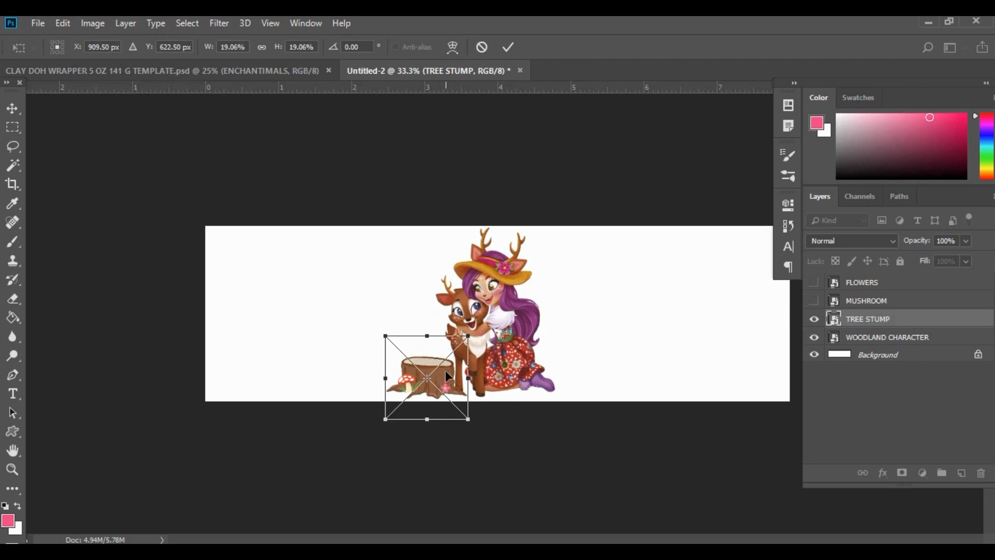
pyautogui.press('Return')
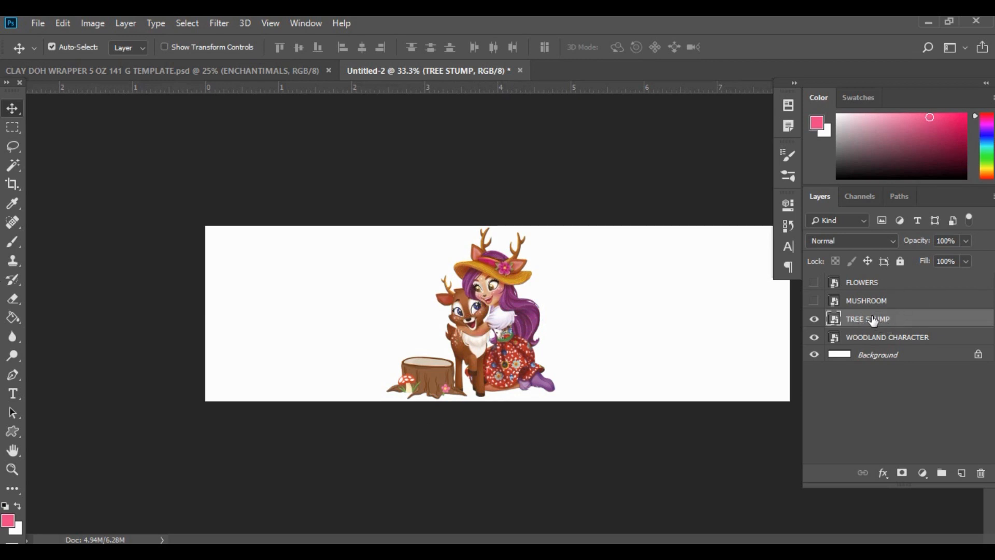
# Stack the TREE STUMP layer below WOODLAND CHARACTER and centre the character artwork on the canvas.
pyautogui.moveTo(874, 320); pyautogui.dragTo(875, 346)
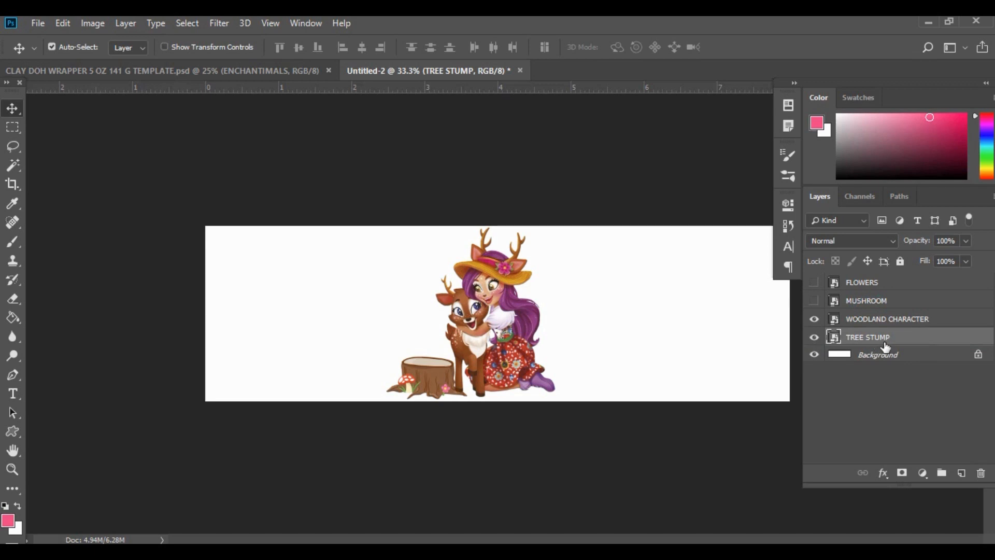
pyautogui.moveTo(481, 329); pyautogui.dragTo(487, 327)
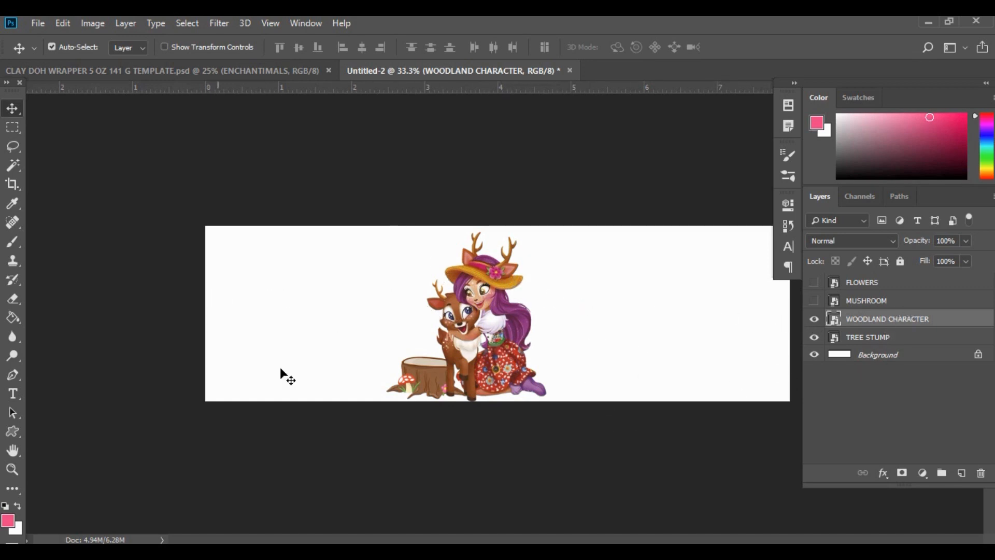
pyautogui.moveTo(484, 332); pyautogui.dragTo(481, 329)
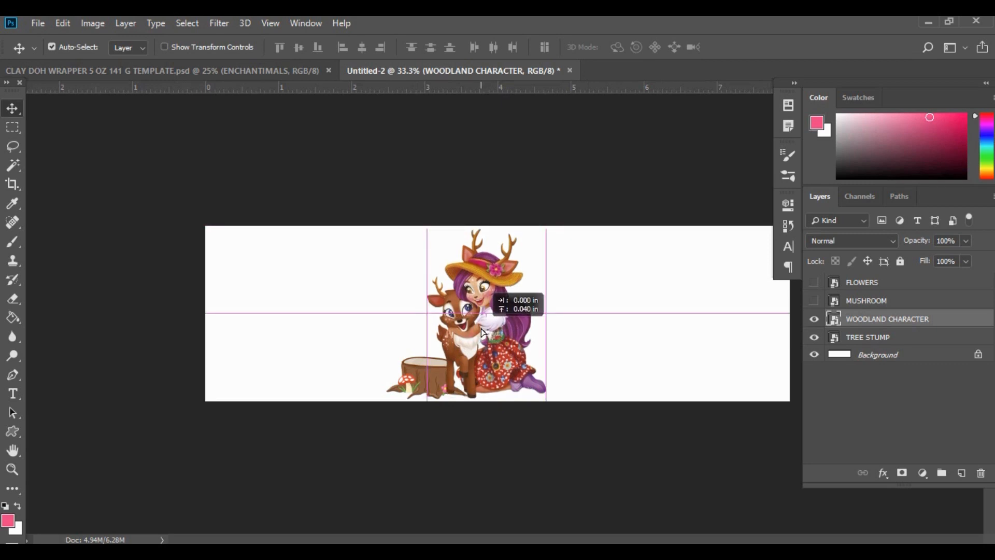
pyautogui.moveTo(481, 329); pyautogui.dragTo(495, 333)
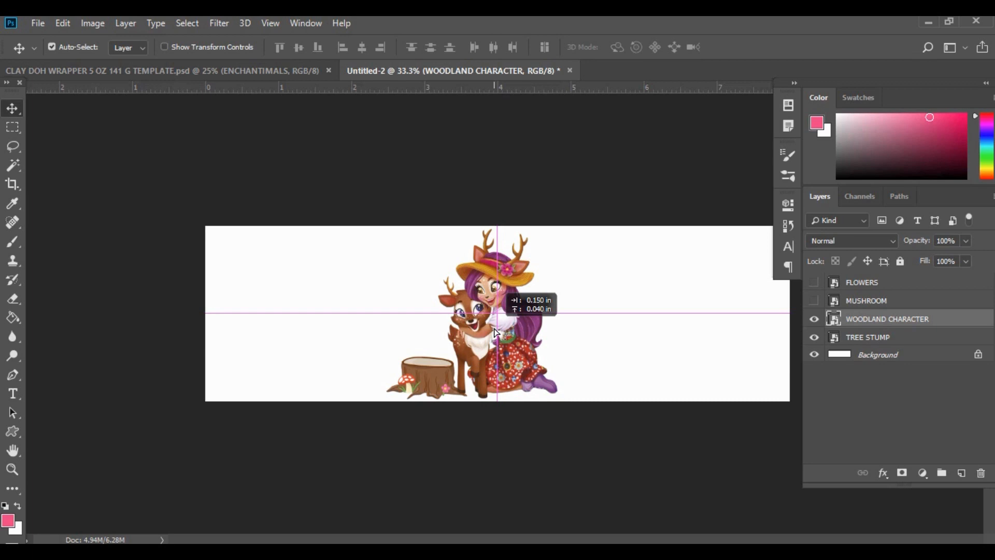
pyautogui.moveTo(495, 333); pyautogui.dragTo(495, 332)
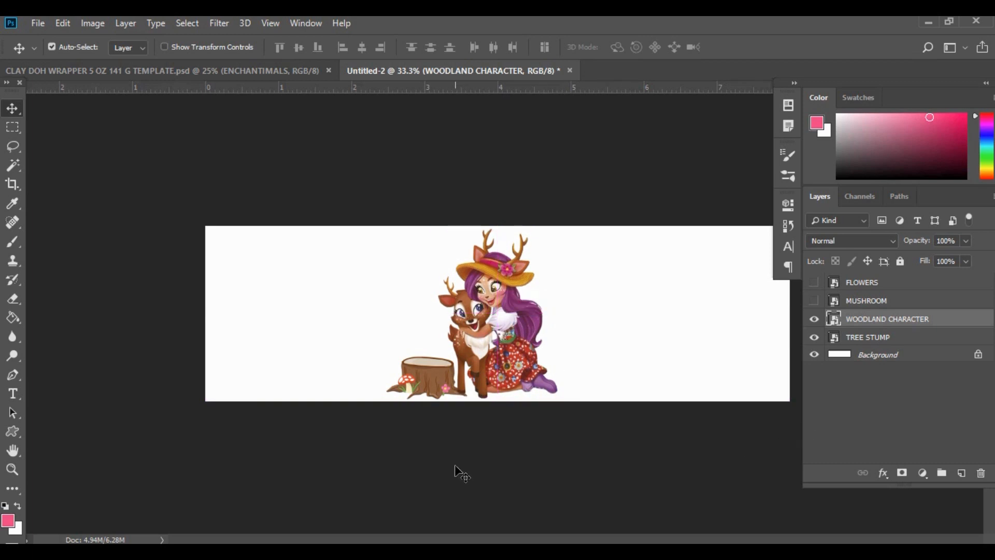
# Show the MUSHROOM layer, scale the mushroom down to 10.61% and place it at the girl's shoes, right of her skirt.
pyautogui.click(815, 301)
pyautogui.click(327, 325)
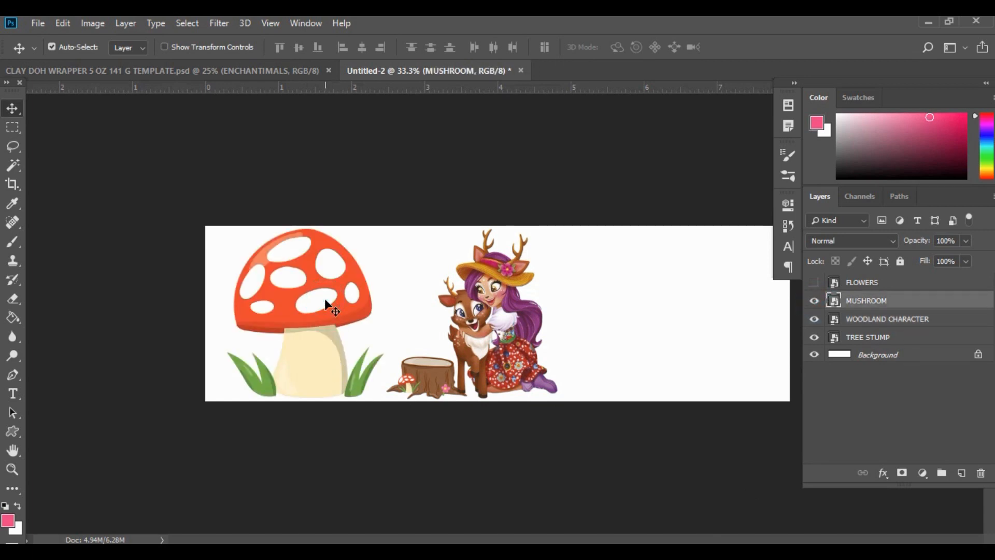
pyautogui.hotkey('ctrl', 't')
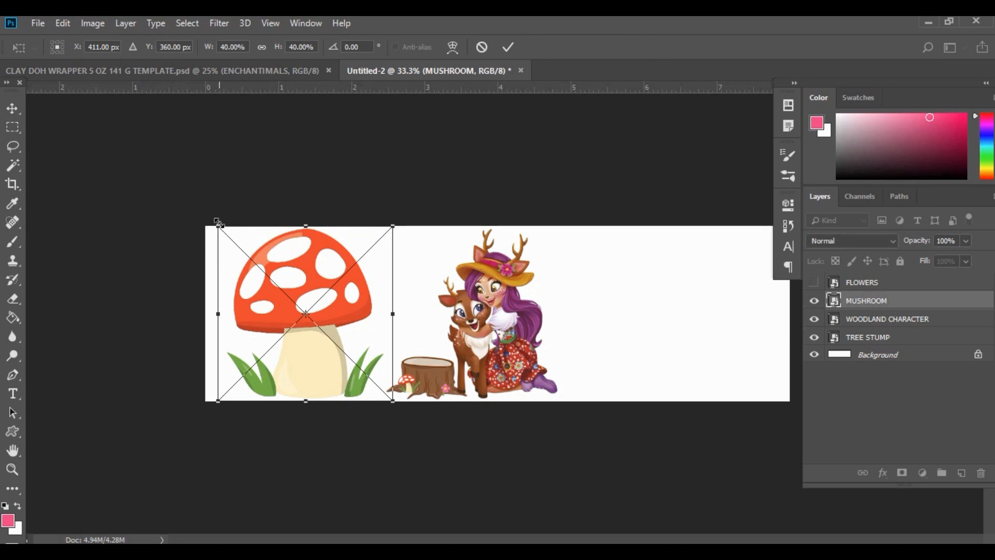
pyautogui.moveTo(218, 222); pyautogui.dragTo(553, 359)
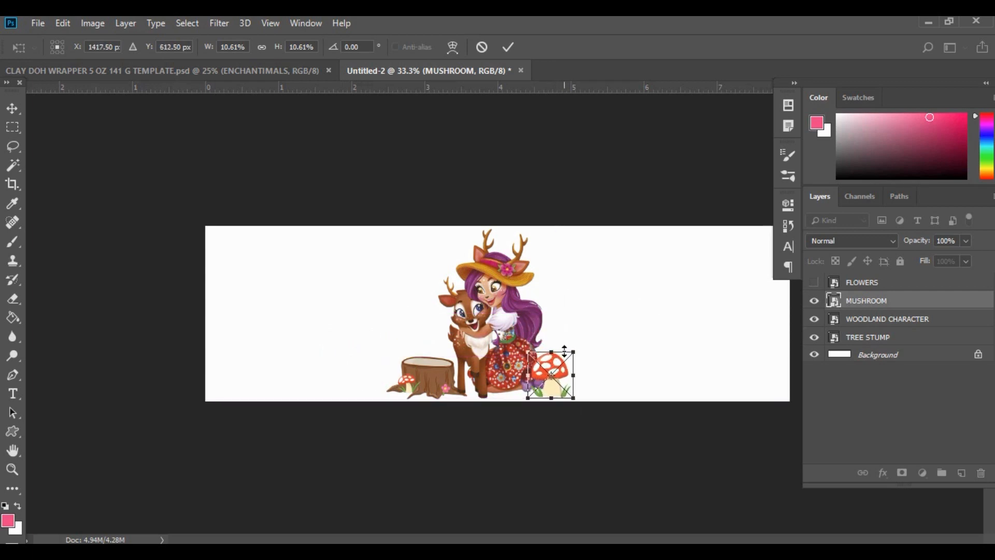
pyautogui.press('Up')
pyautogui.press('Up')
pyautogui.press('Up')
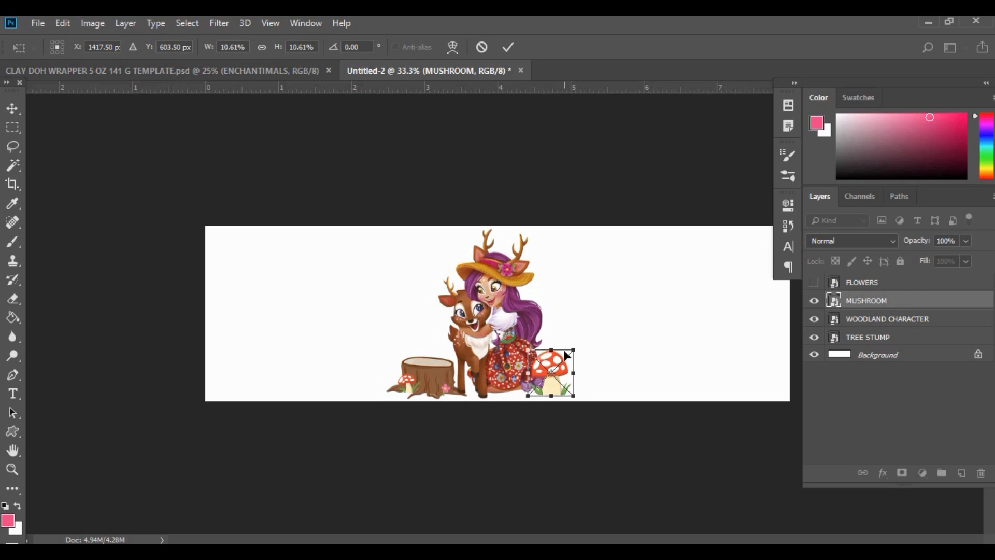
pyautogui.press('Right')
pyautogui.press('Right')
pyautogui.press('Right')
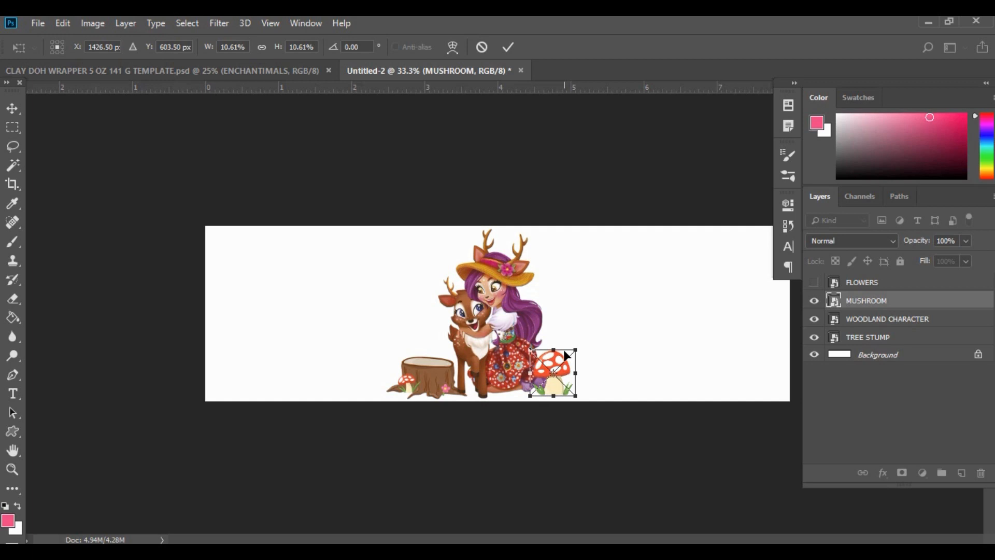
pyautogui.press('Return')
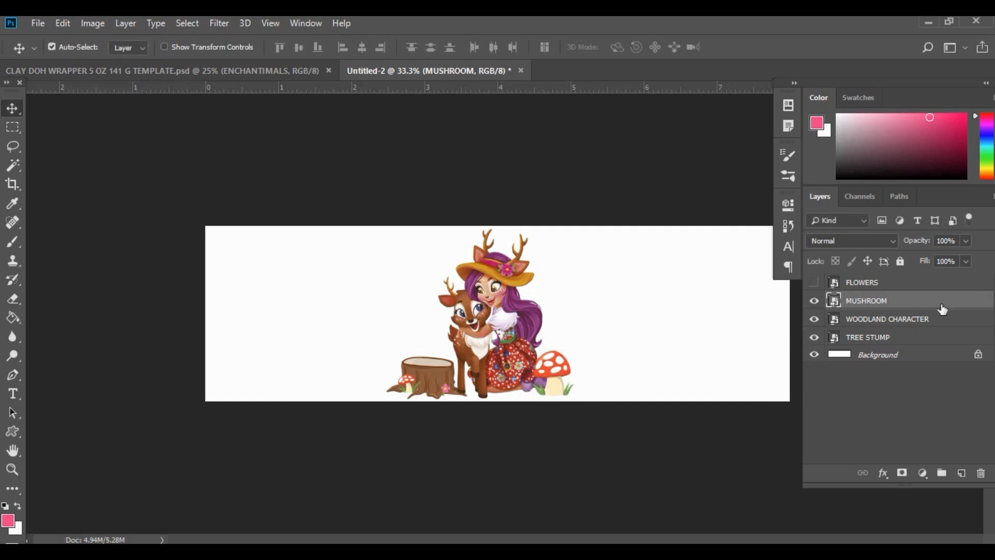
# Stack the MUSHROOM layer below WOODLAND CHARACTER and shift the mushroom slightly up and to the right, clear of the girl's shoes.
pyautogui.moveTo(910, 304); pyautogui.dragTo(907, 331)
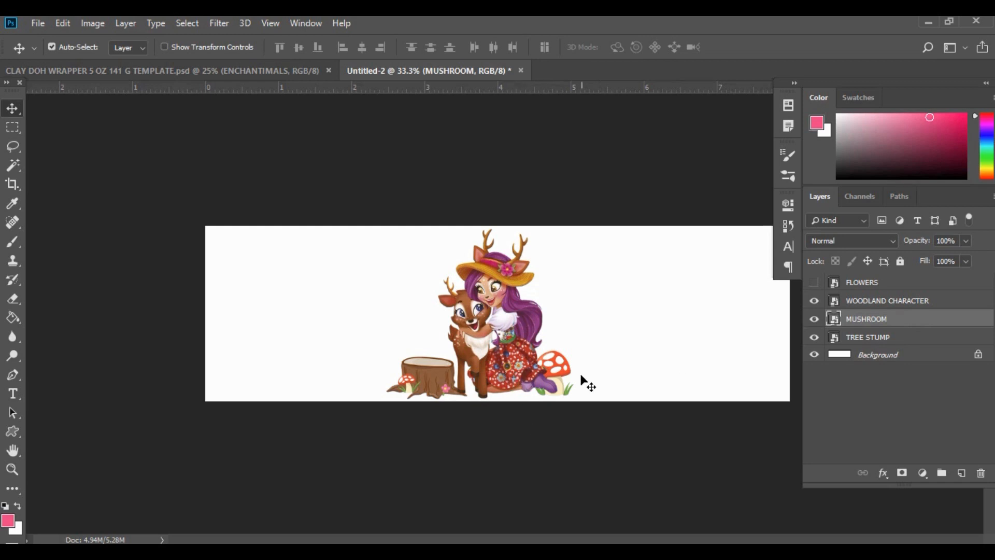
pyautogui.moveTo(565, 370); pyautogui.dragTo(581, 363)
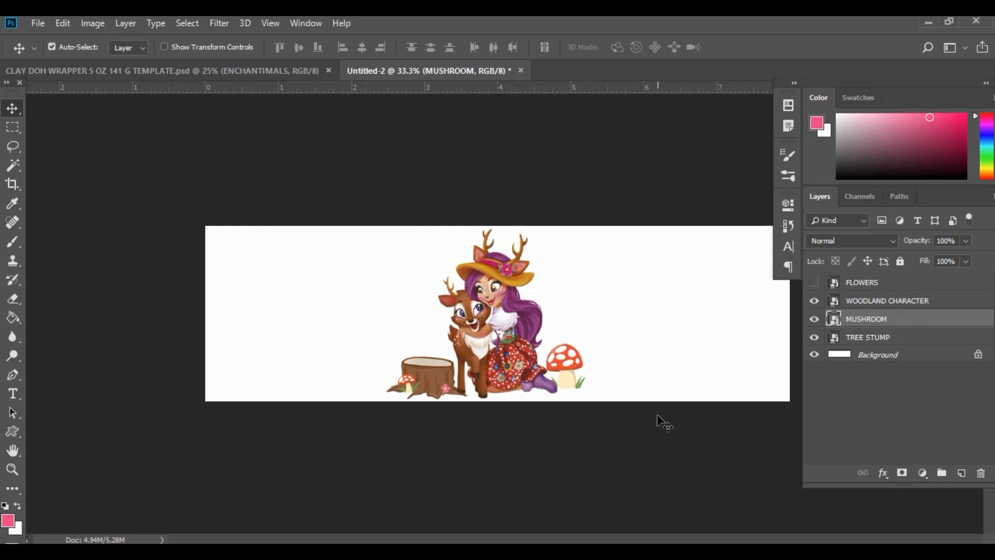
# Show the FLOWERS layer, scale the flowers down to a small cluster and place them on the tree stump.
pyautogui.click(814, 283)
pyautogui.hotkey('ctrl', 't')
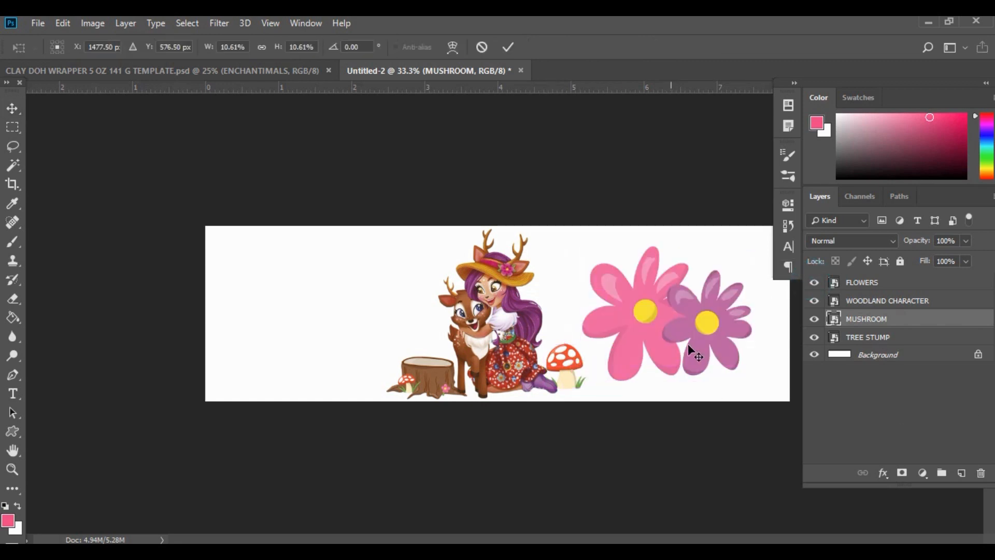
pyautogui.press('Return')
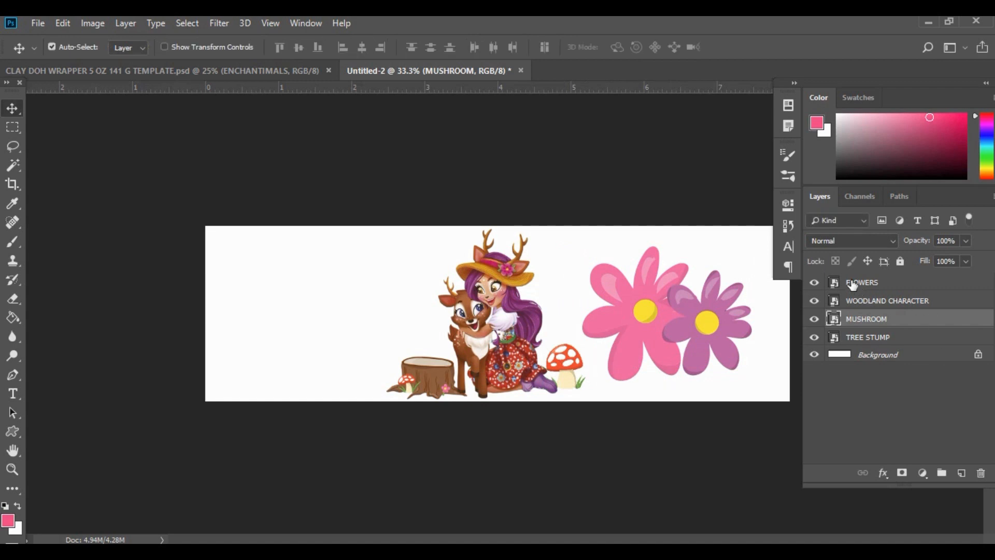
pyautogui.click(855, 283)
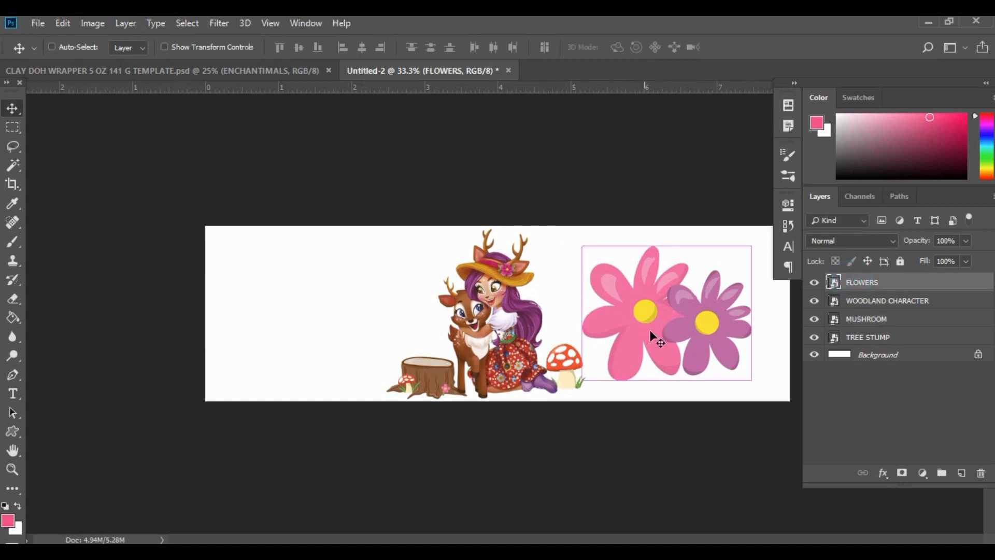
pyautogui.hotkey('ctrl', 't')
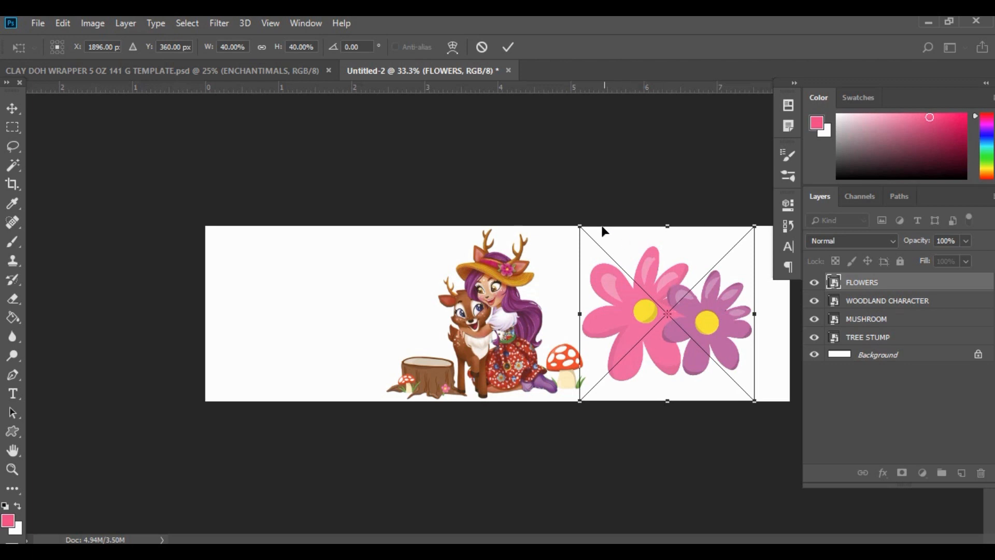
pyautogui.moveTo(572, 226); pyautogui.dragTo(439, 372)
pyautogui.press('Return')
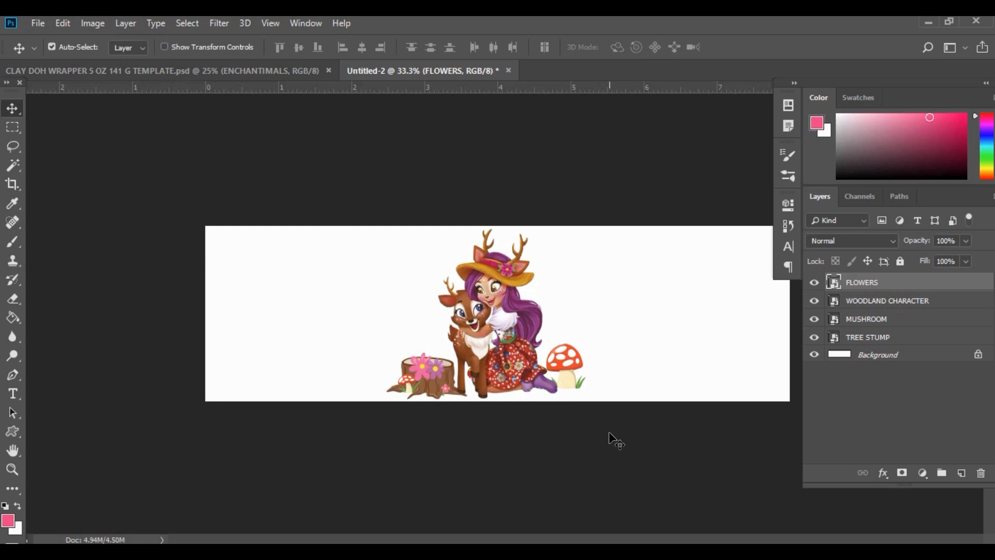
# Add a new empty layer and move it directly above the Background layer, beneath TREE STUMP.
pyautogui.click(963, 474)
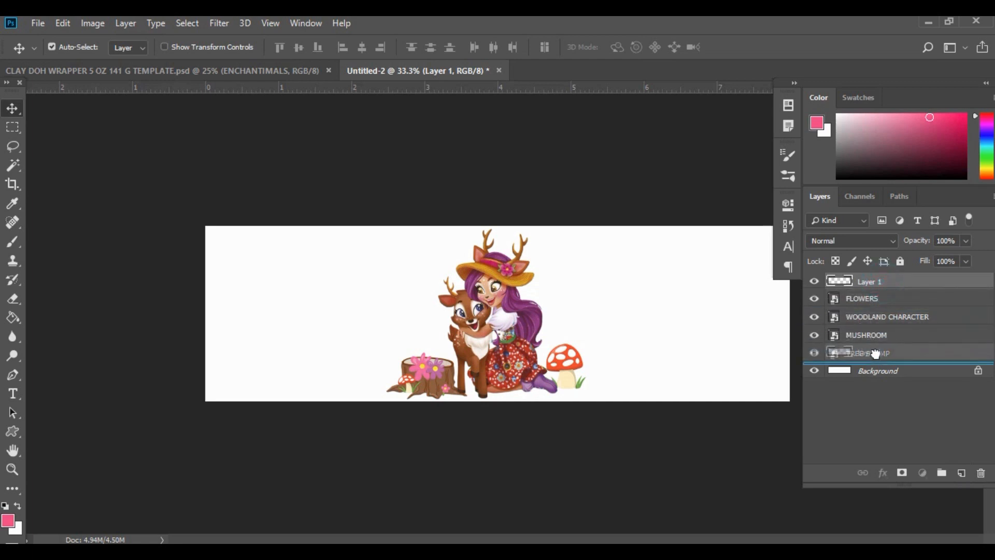
pyautogui.moveTo(876, 359); pyautogui.dragTo(878, 366)
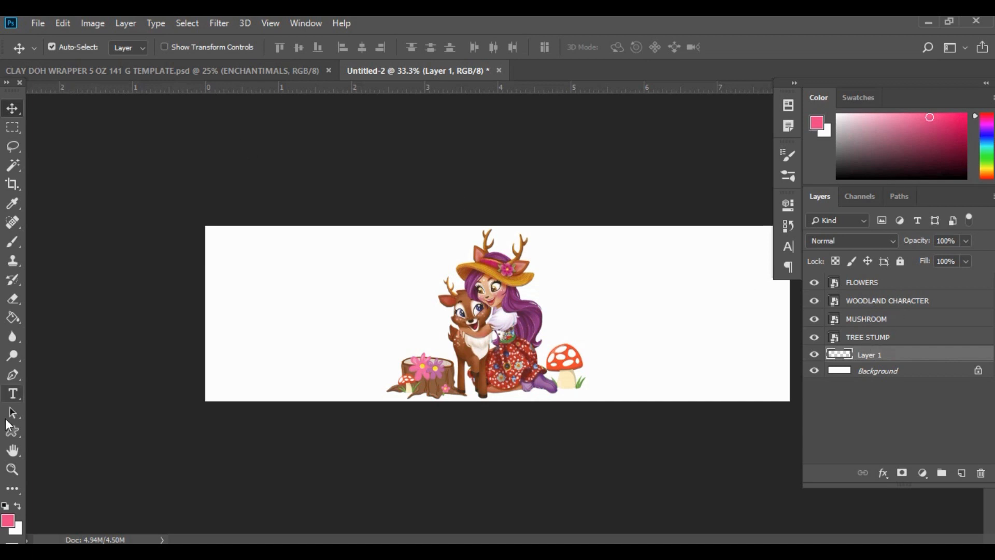
# Draw a pink rectangle about 2844 by 960 px and move it to cover the whole canvas behind the clipart.
pyautogui.click(17, 431)
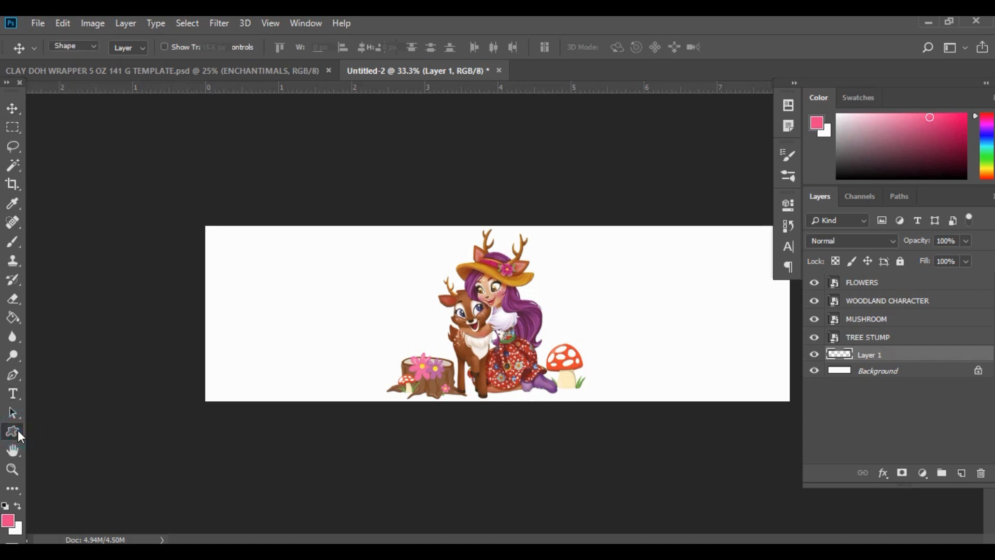
pyautogui.click(53, 433)
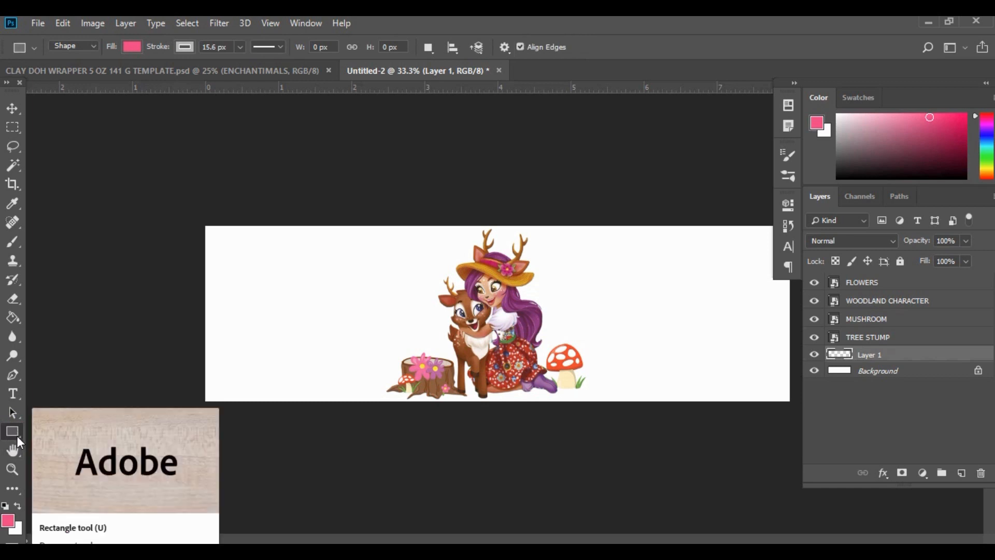
pyautogui.click(17, 434)
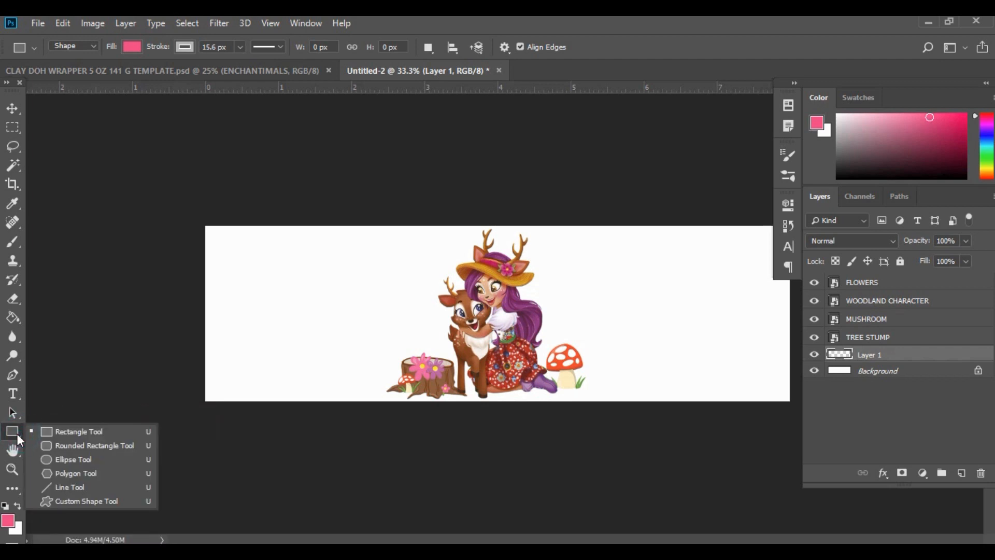
pyautogui.click(83, 432)
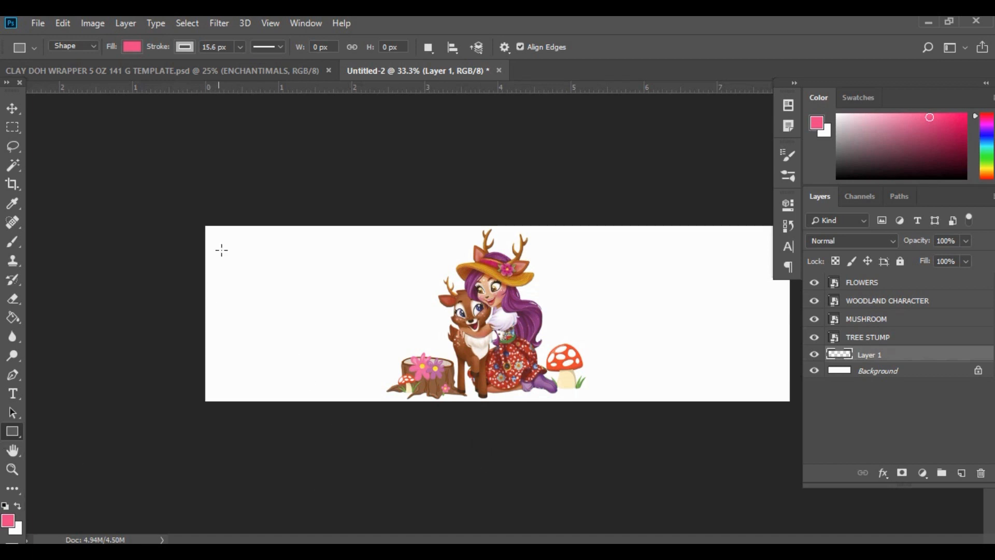
pyautogui.moveTo(197, 215); pyautogui.dragTo(544, 331)
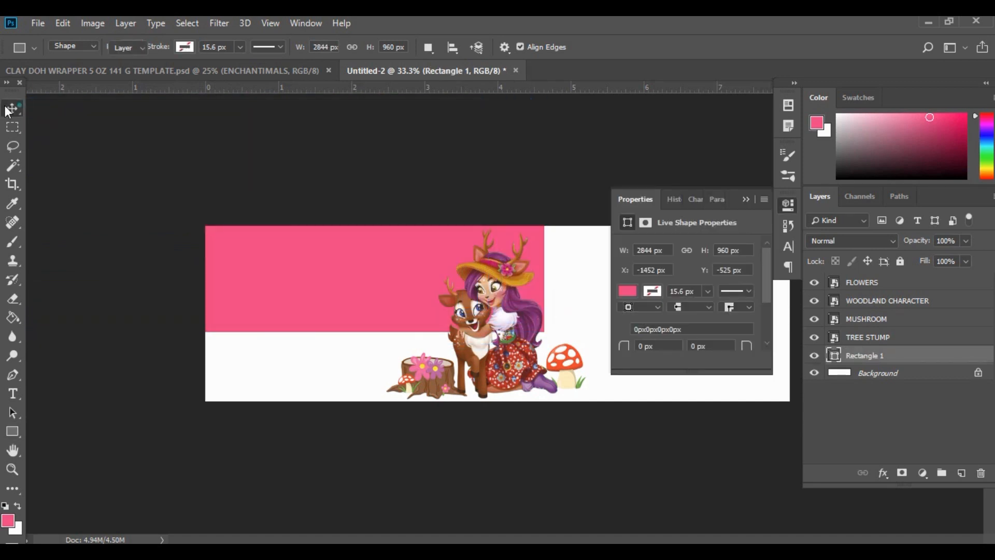
pyautogui.click(11, 108)
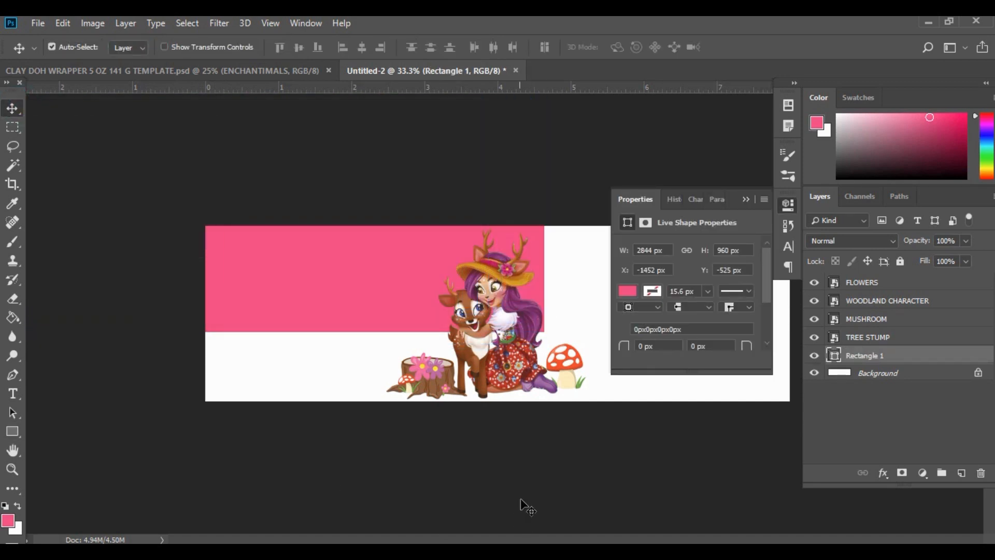
pyautogui.moveTo(334, 260); pyautogui.dragTo(593, 386)
pyautogui.click(745, 199)
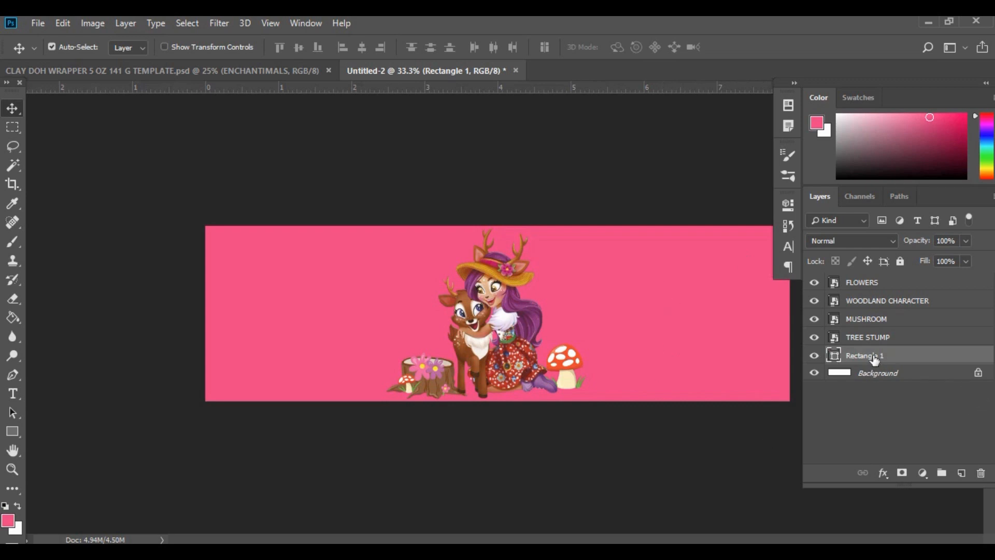
# Change the background rectangle's fill to purple 943885, sampled from the girl's hair.
pyautogui.click(8, 431)
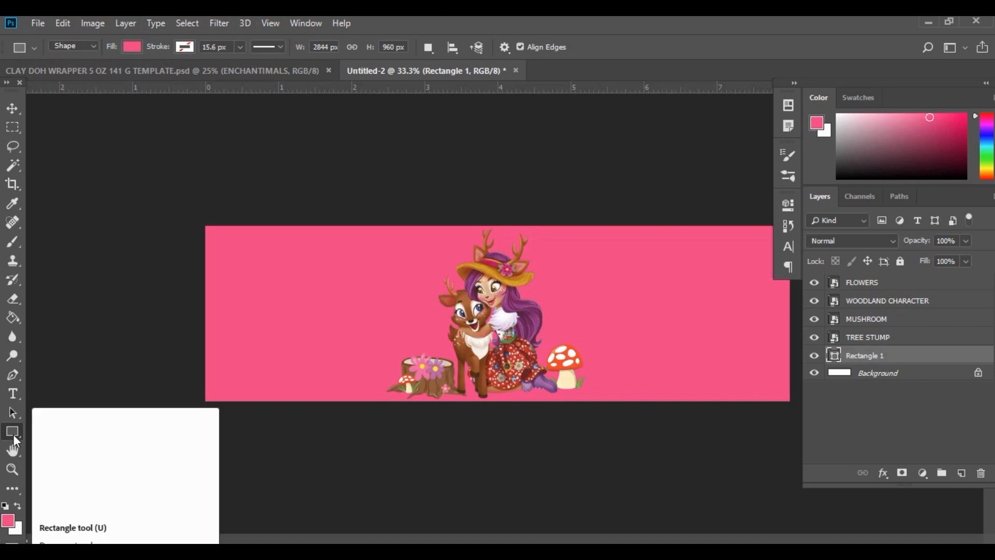
pyautogui.click(138, 47)
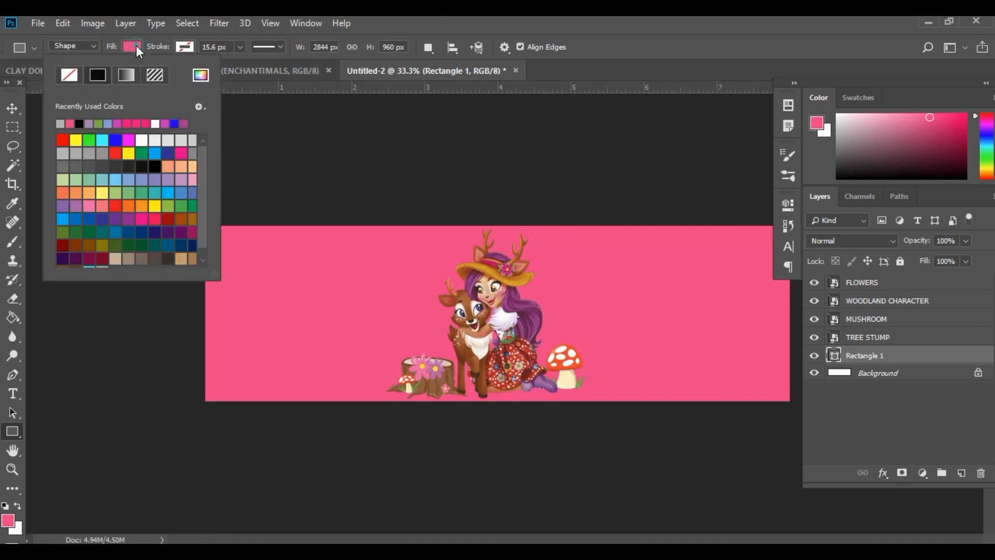
pyautogui.click(200, 78)
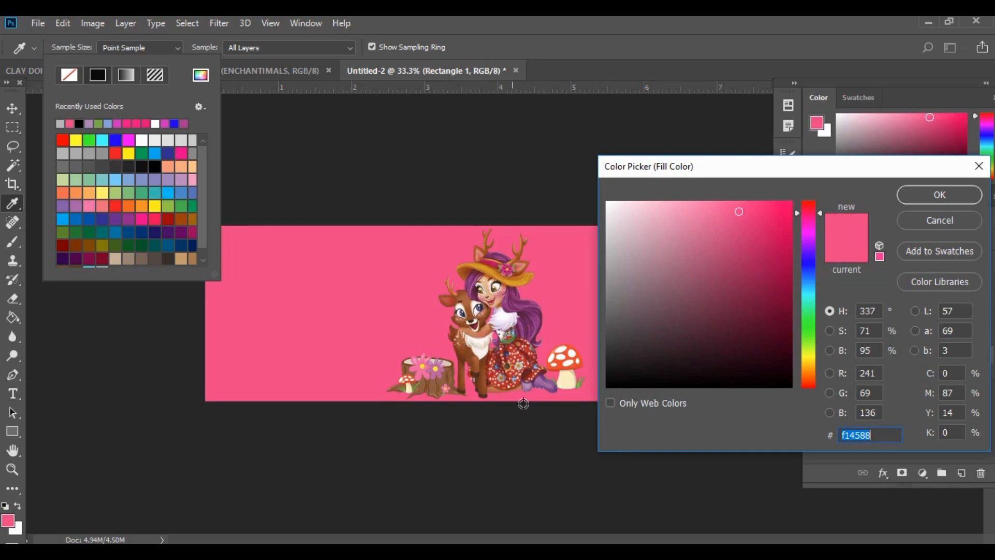
pyautogui.click(543, 386)
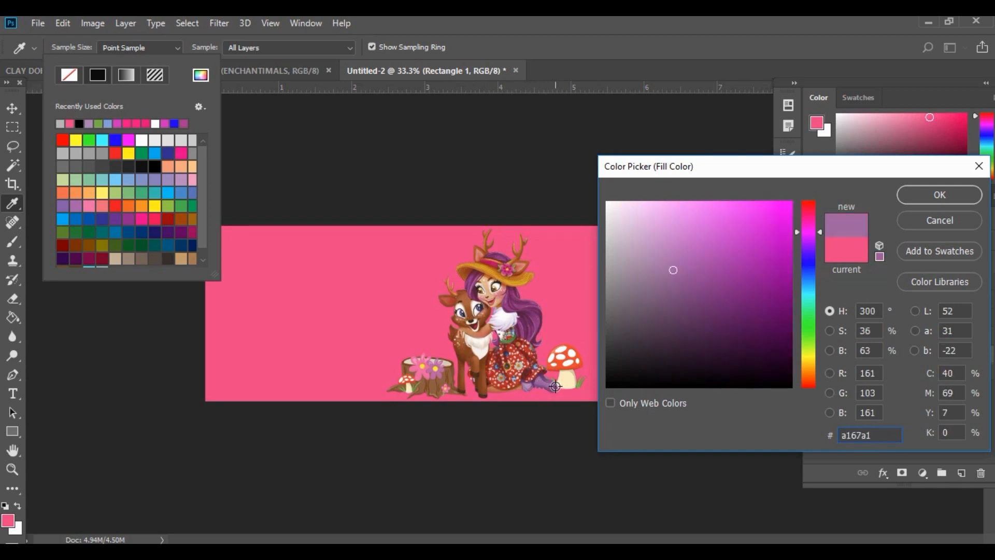
pyautogui.click(556, 387)
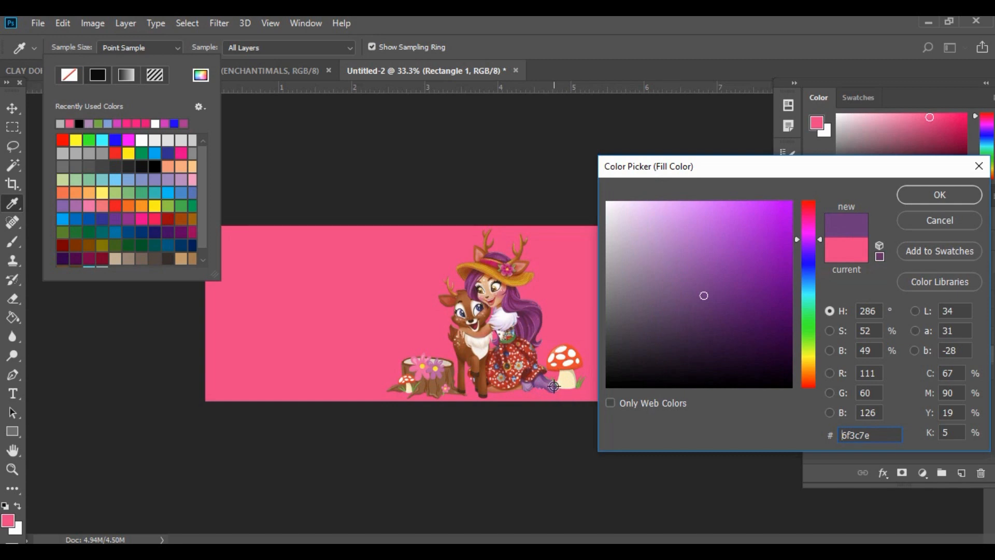
pyautogui.click(532, 325)
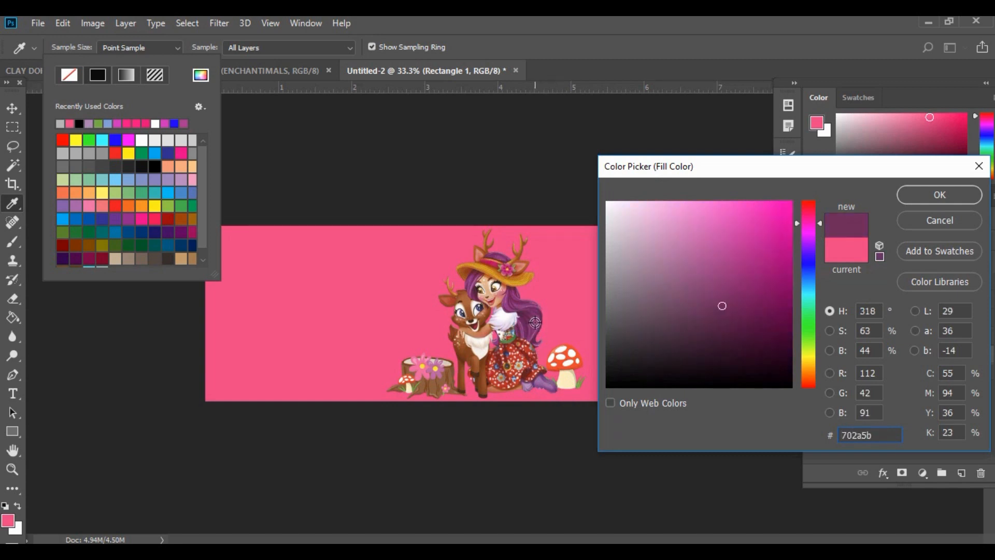
pyautogui.click(535, 322)
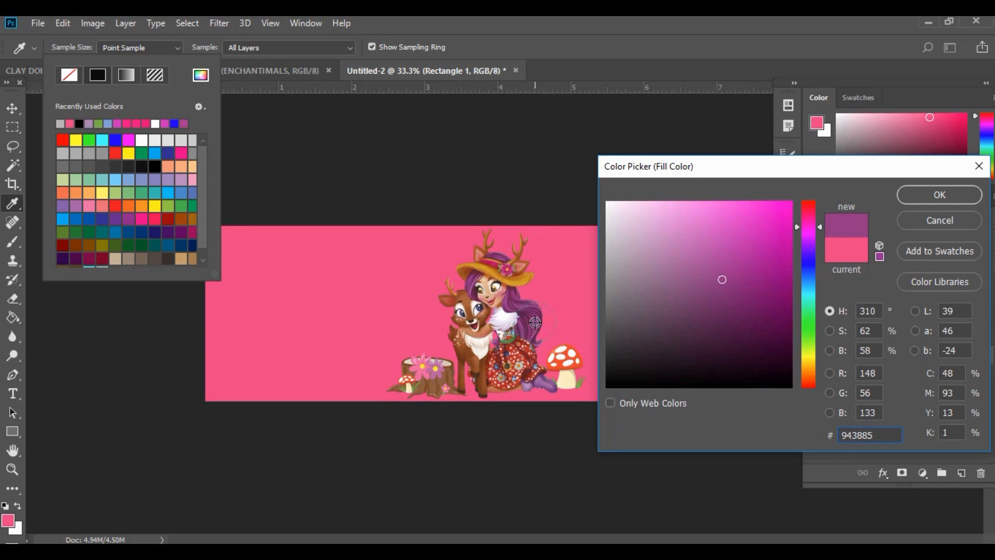
pyautogui.click(931, 198)
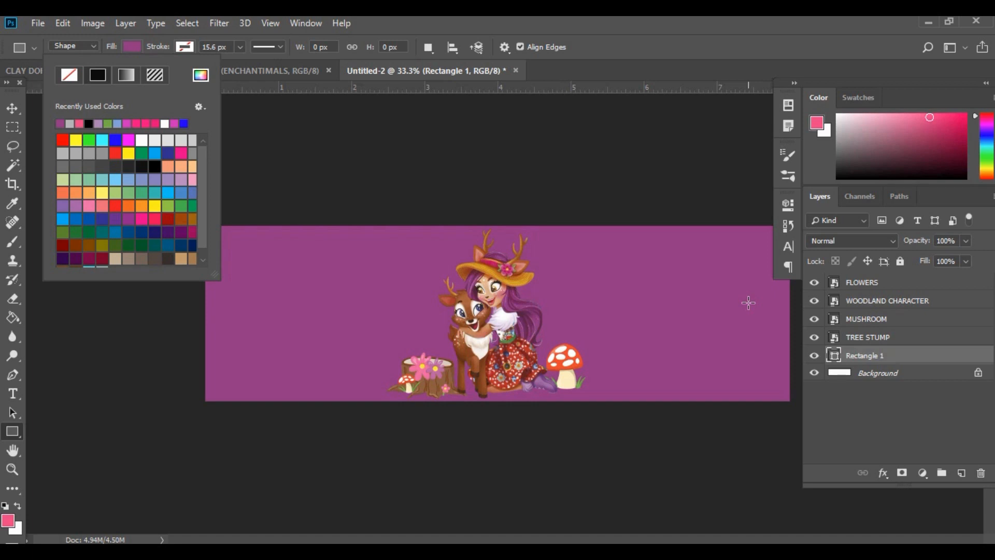
# Add a new layer above Rectangle 1 and draw a pink horizontal stripe on it, about 2790 by 252 px.
pyautogui.click(962, 474)
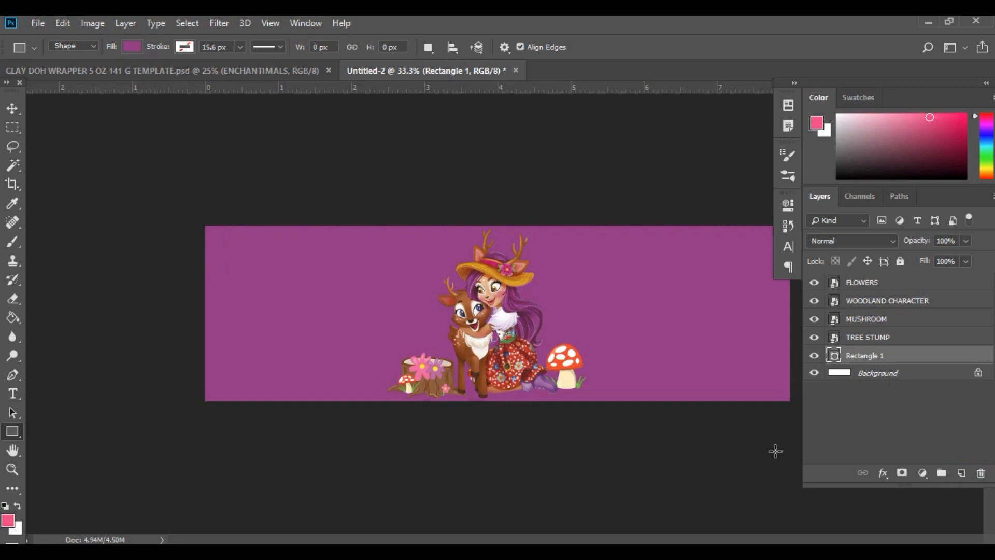
pyautogui.click(961, 474)
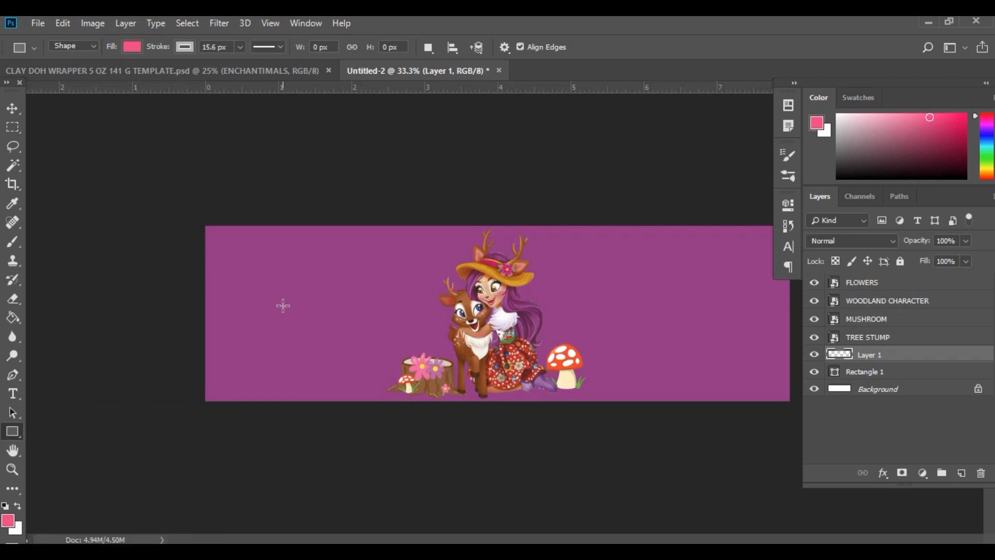
pyautogui.moveTo(202, 296); pyautogui.dragTo(541, 325)
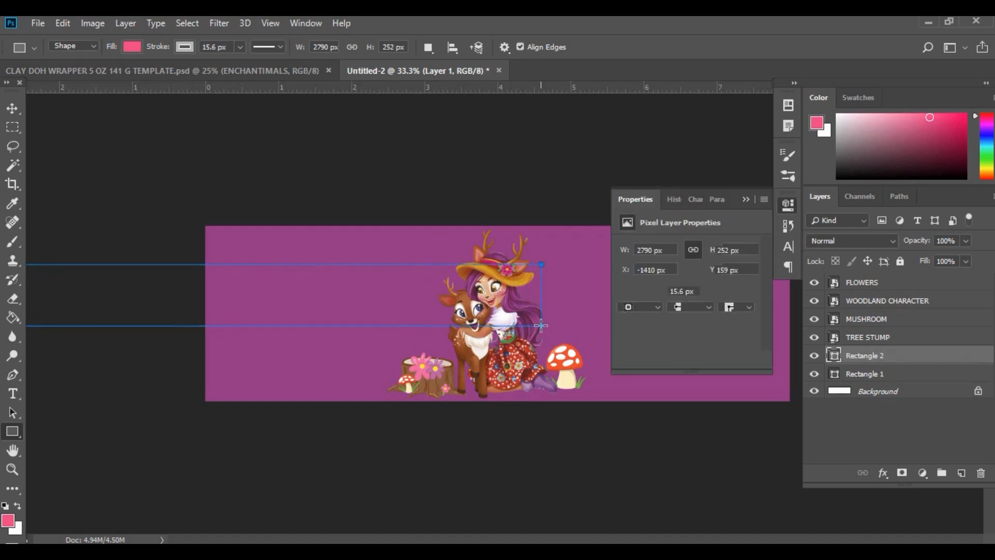
# Move the pink stripe so it spans the full canvas width behind the characters, with its ends off the canvas.
pyautogui.click(12, 109)
pyautogui.moveTo(360, 297); pyautogui.dragTo(575, 306)
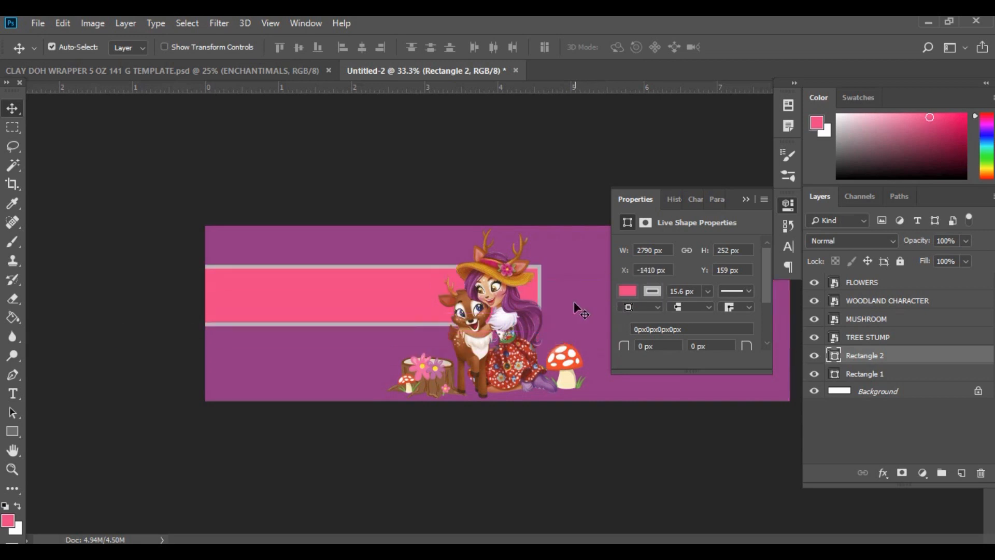
pyautogui.moveTo(251, 291); pyautogui.dragTo(498, 296)
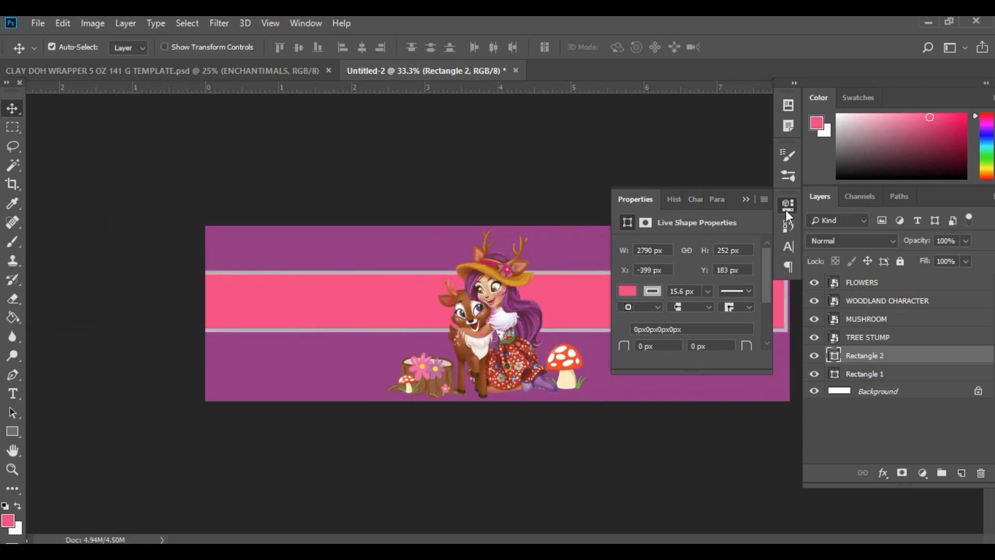
pyautogui.click(746, 200)
pyautogui.moveTo(592, 301); pyautogui.dragTo(612, 305)
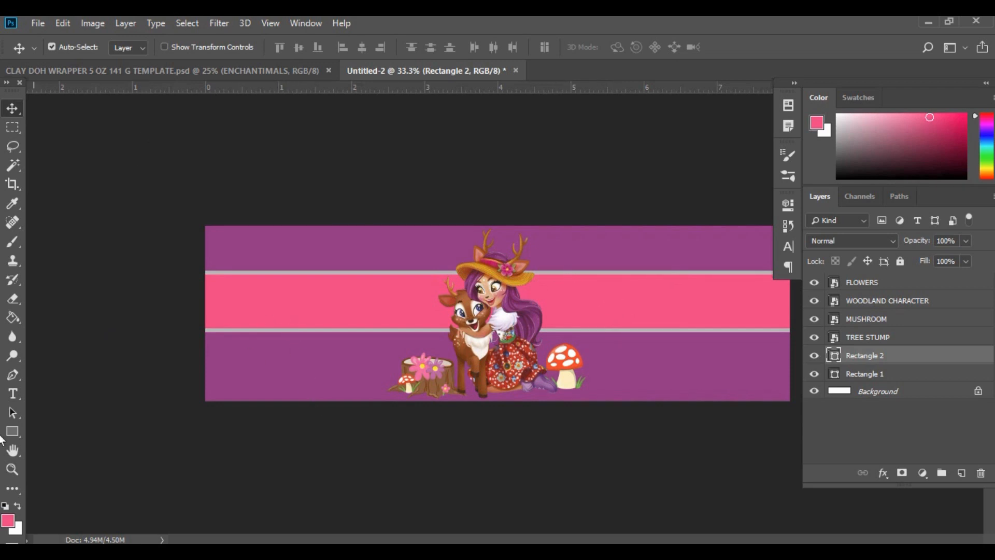
# Change the pink stripe's stroke colour to white.
pyautogui.click(17, 433)
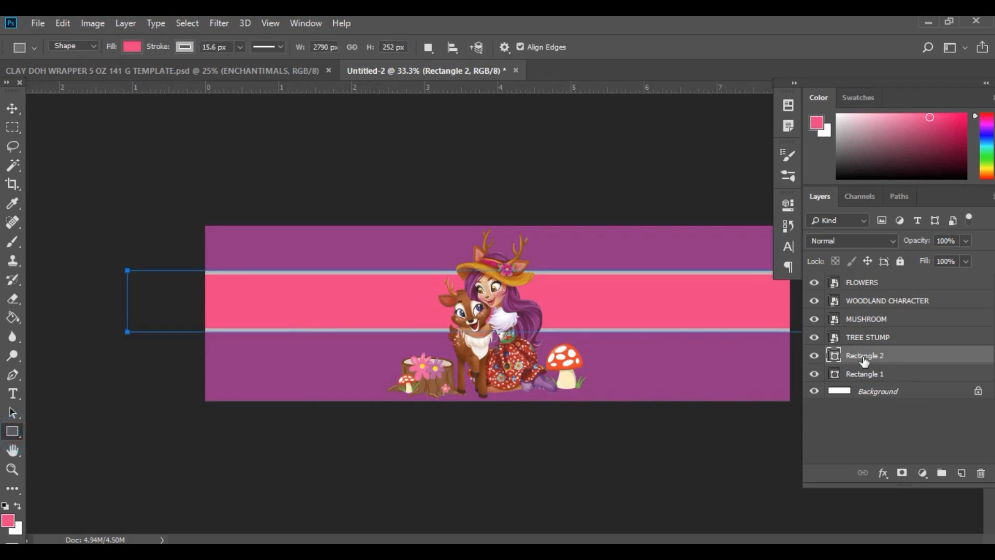
pyautogui.click(185, 47)
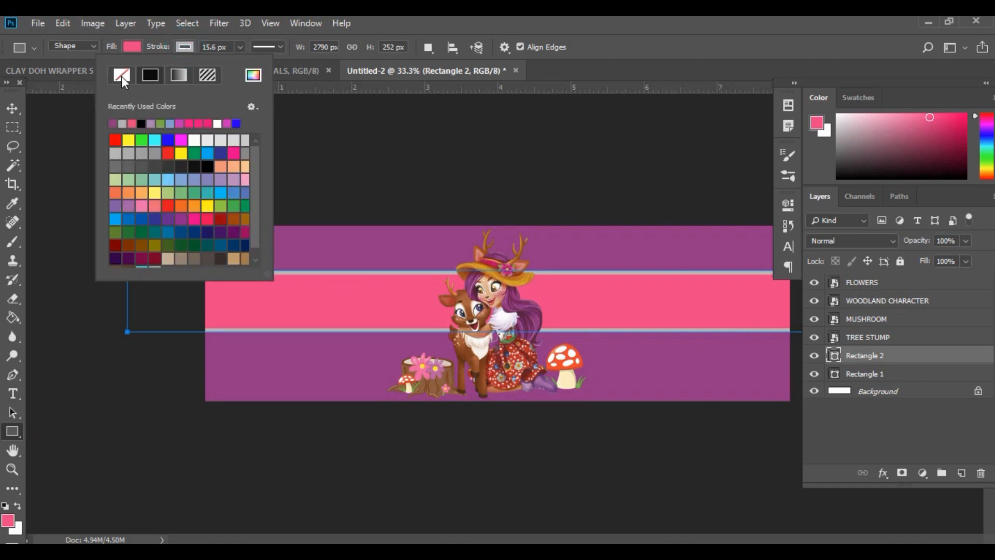
pyautogui.click(217, 123)
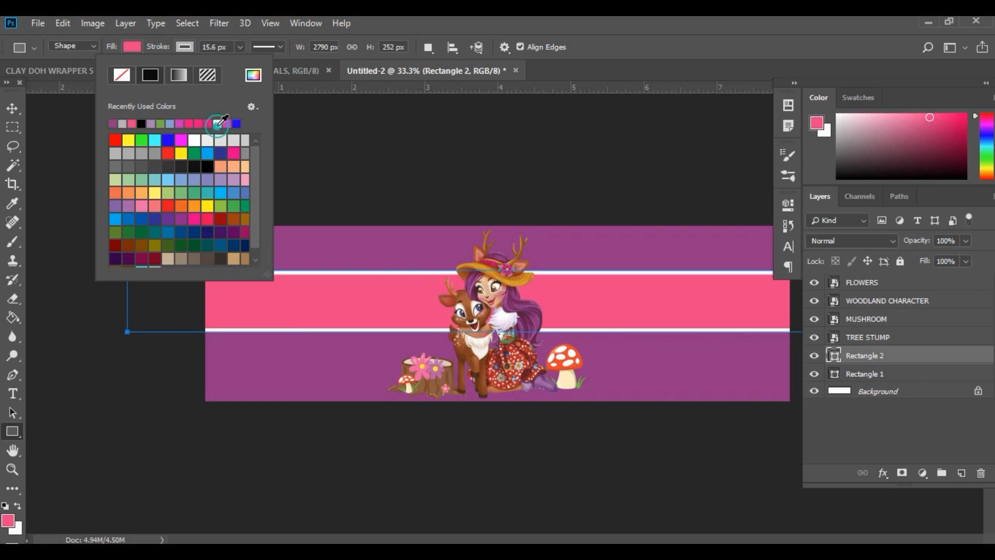
pyautogui.click(11, 109)
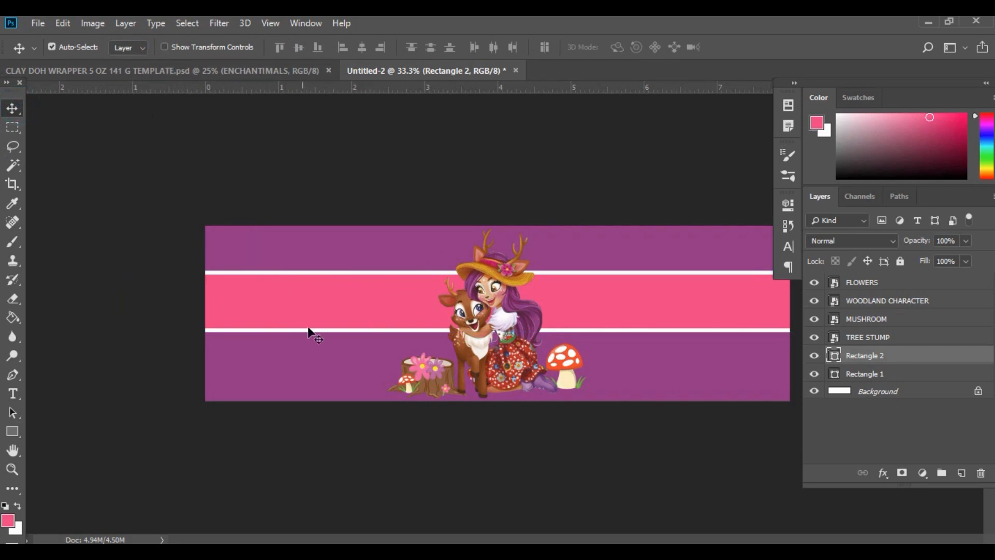
# Change the stripe's fill to dark pink c01563, sampled from the girl's hat.
pyautogui.click(12, 433)
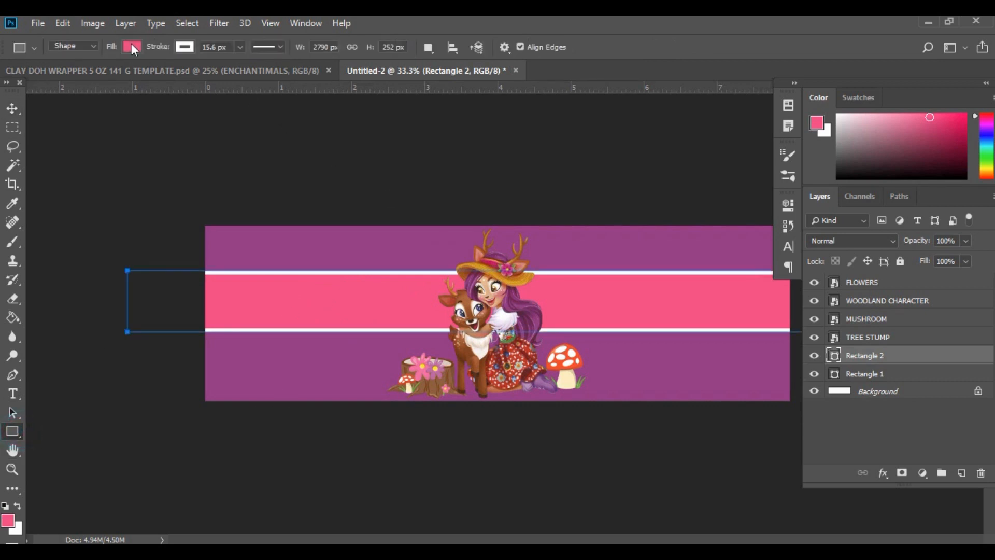
pyautogui.click(130, 46)
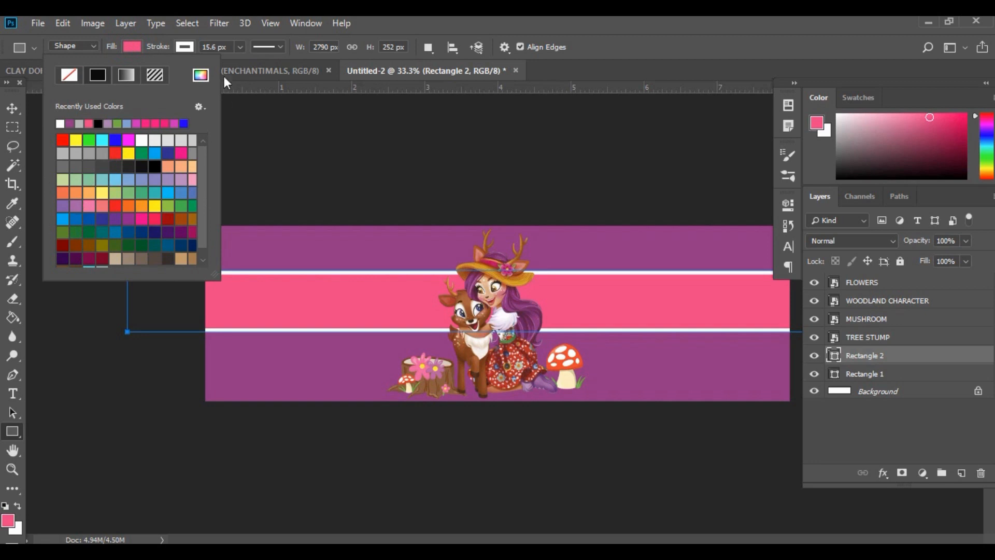
pyautogui.click(201, 75)
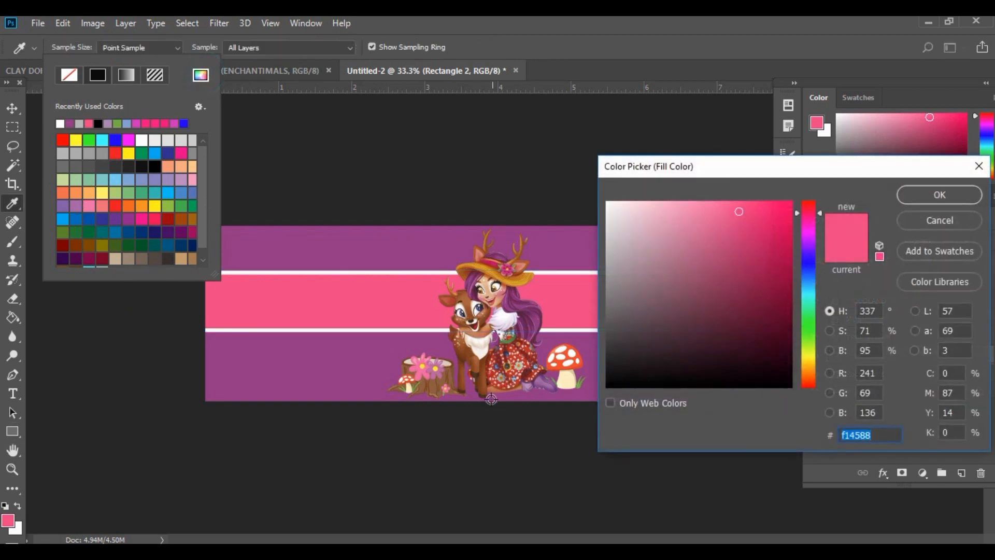
pyautogui.click(495, 265)
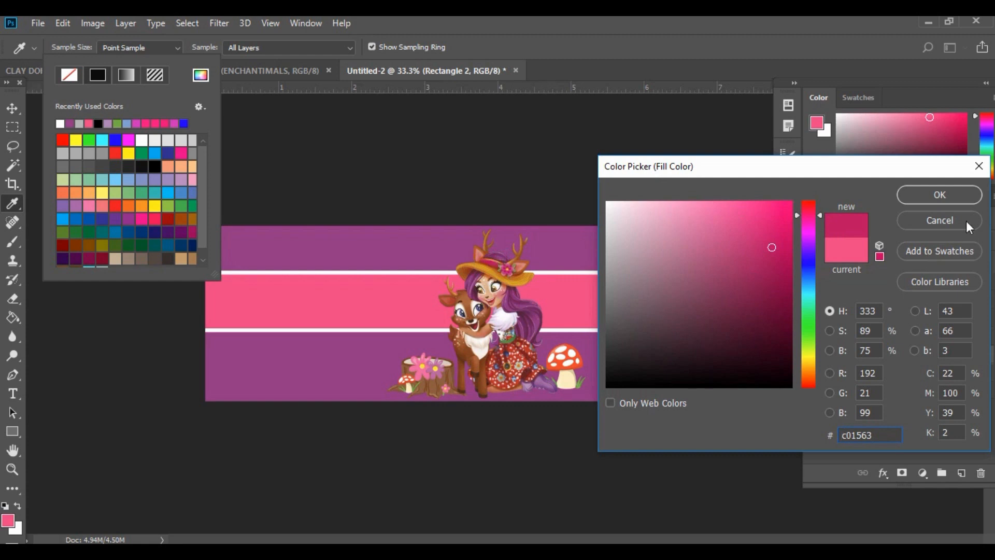
pyautogui.click(953, 197)
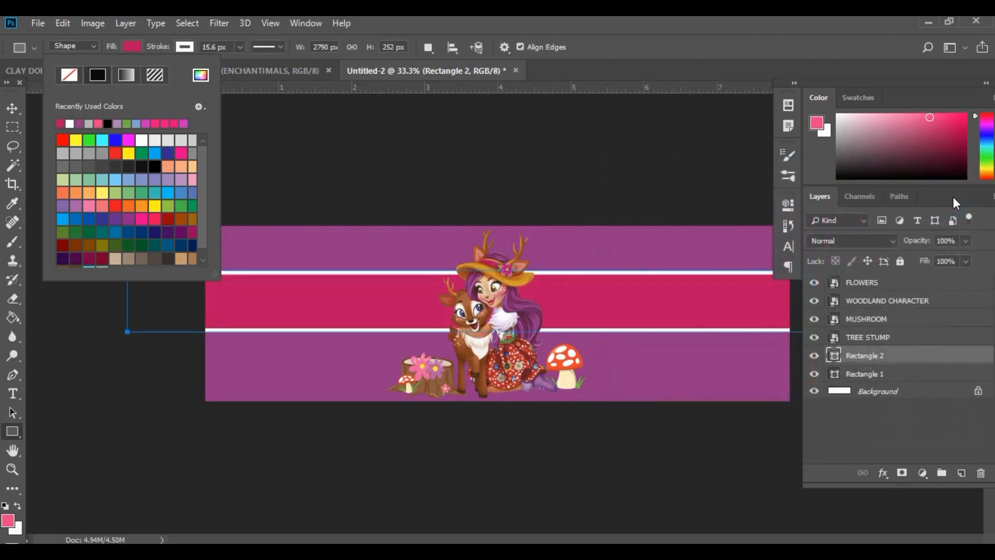
# Open the document history and revert to the Set Shape Layer Stroke state, undoing the stripe's last fill change.
pyautogui.click(788, 228)
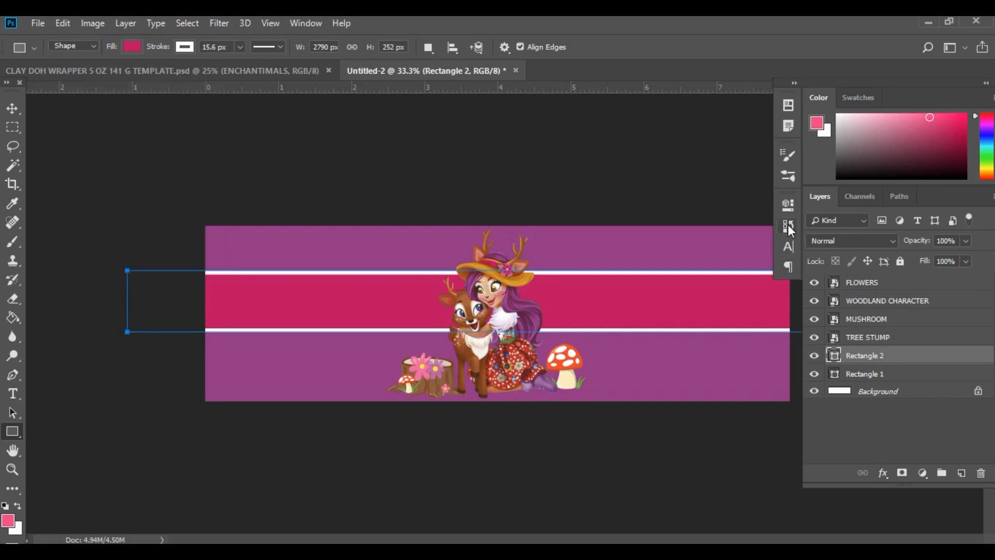
pyautogui.click(788, 229)
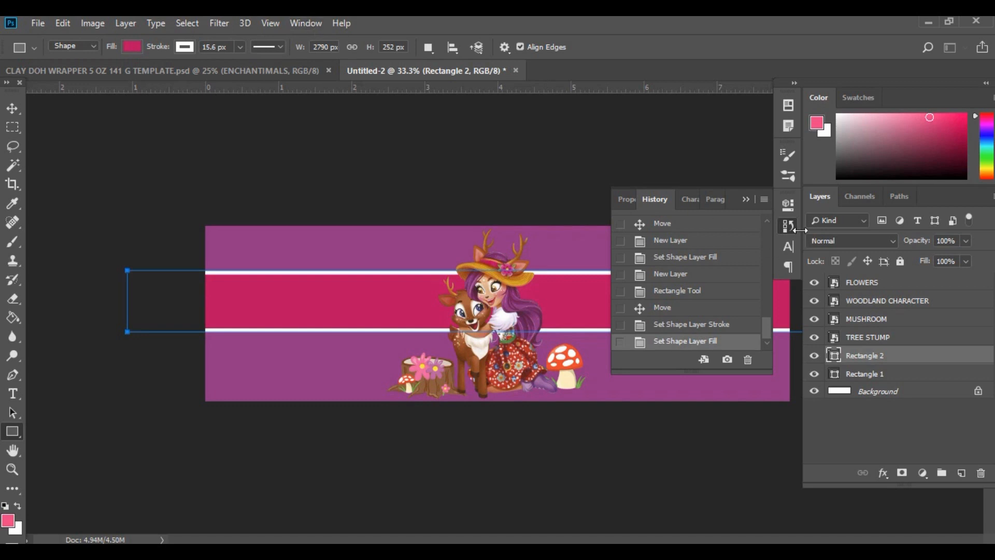
pyautogui.click(304, 23)
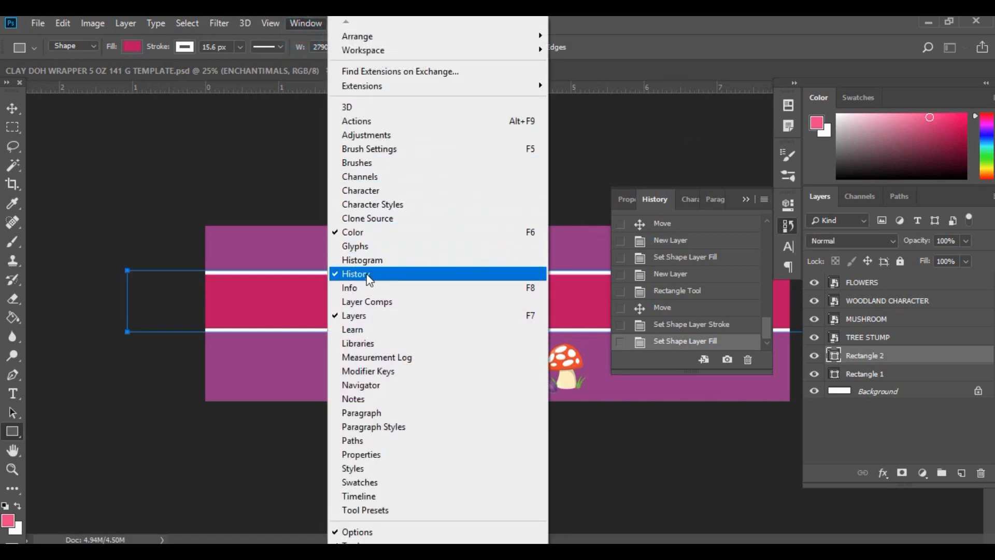
pyautogui.click(701, 157)
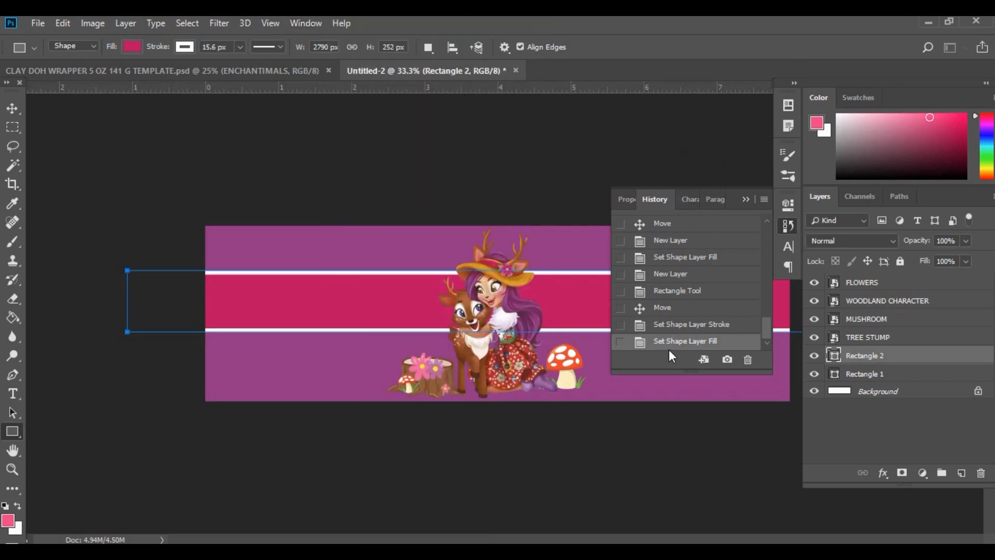
pyautogui.click(676, 325)
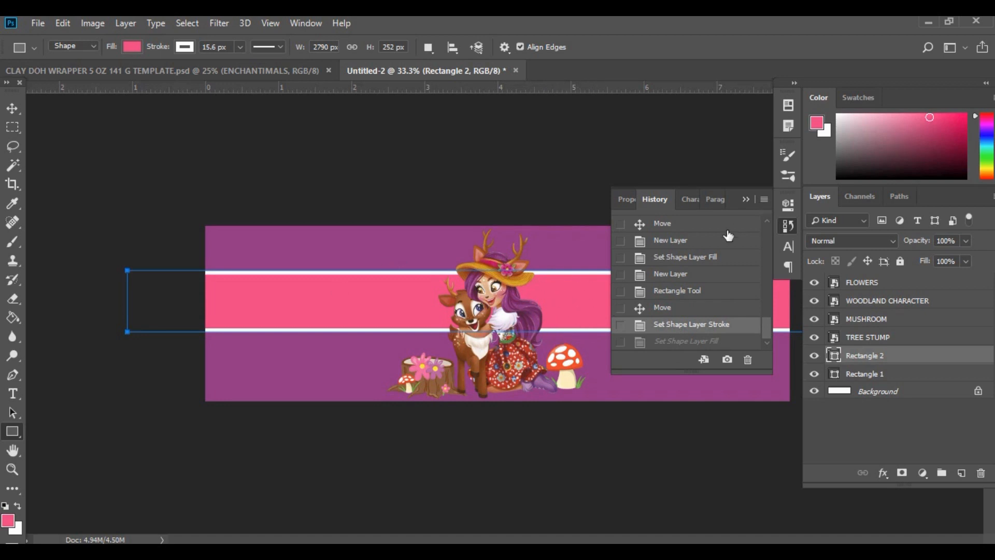
# Centre the pink stripe vertically on the wrapper by aligning it to a full-height marquee selection, then clear the selection.
pyautogui.click(746, 199)
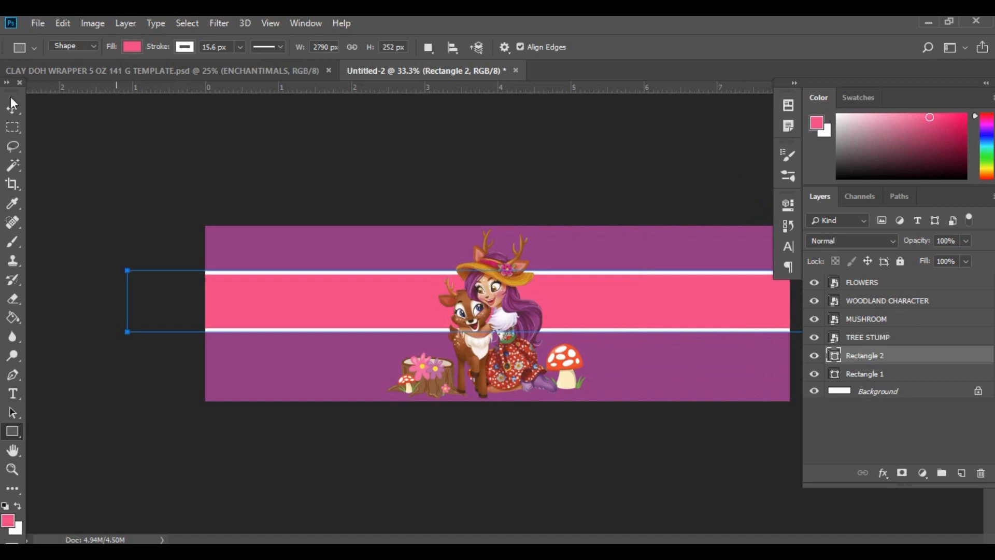
pyautogui.click(11, 110)
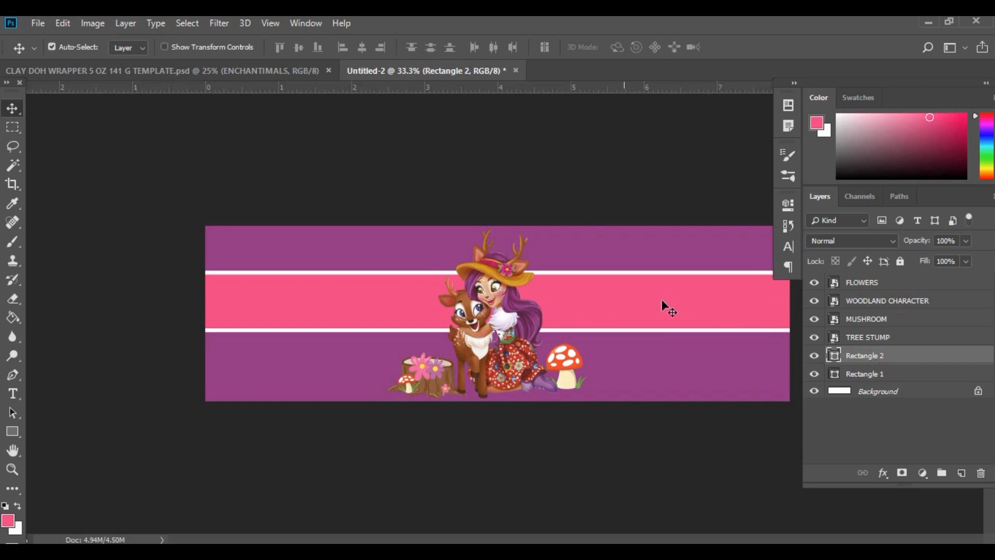
pyautogui.click(12, 128)
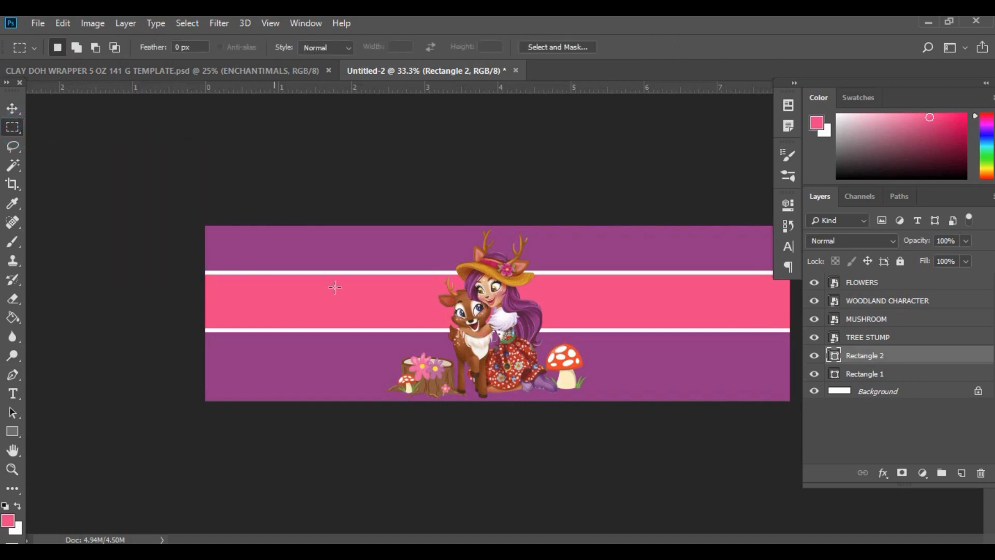
pyautogui.moveTo(240, 225); pyautogui.dragTo(278, 414)
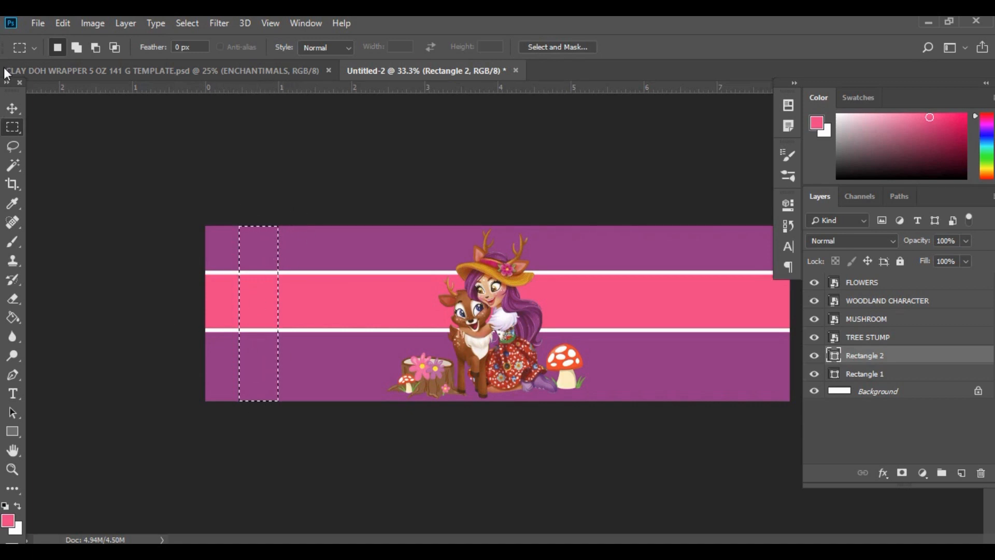
pyautogui.click(13, 108)
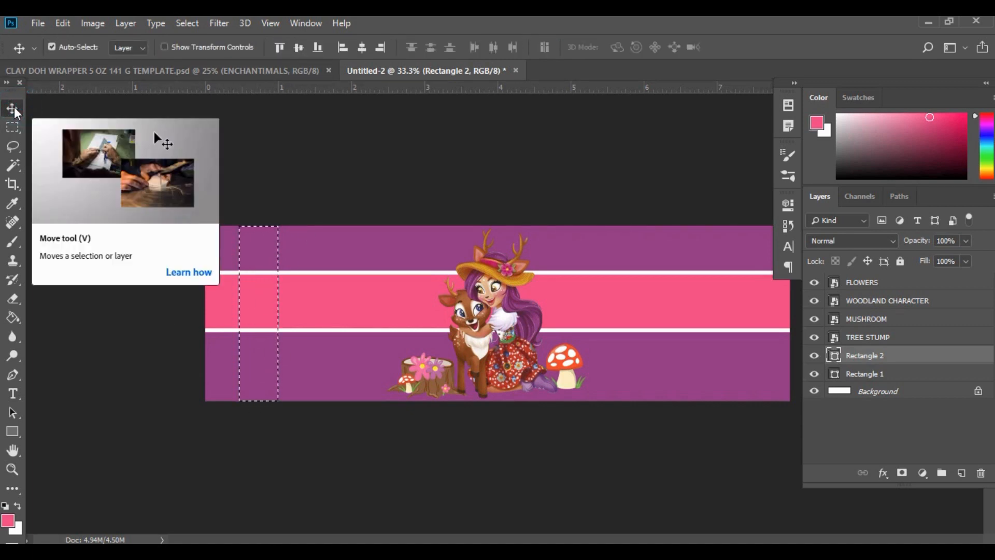
pyautogui.click(296, 47)
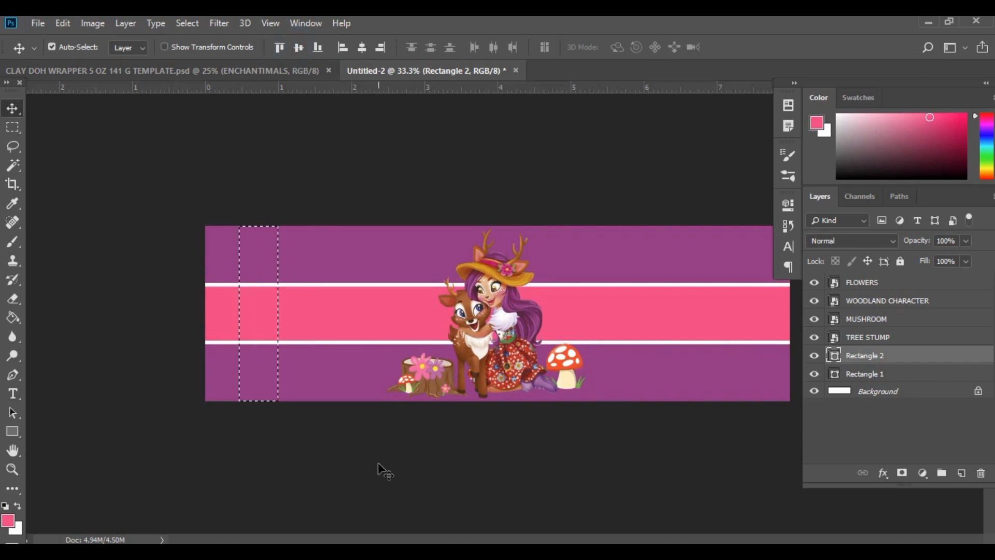
pyautogui.hotkey('ctrl', 'd')
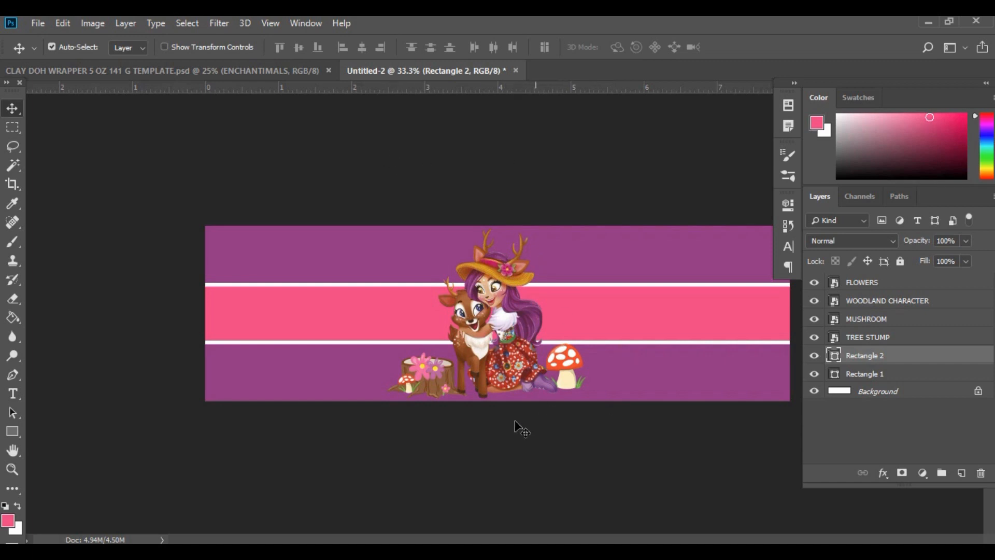
# Duplicate the FLOWERS layer and enlarge the copy to about 12% scale on the stripe's lower edge, left of the tree stump.
pyautogui.click(437, 369)
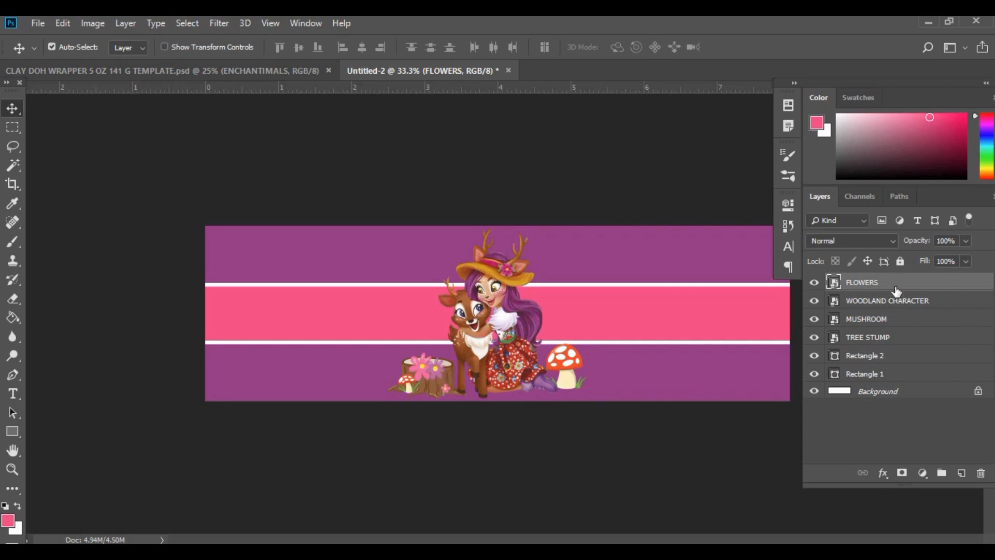
pyautogui.moveTo(897, 288); pyautogui.dragTo(965, 472)
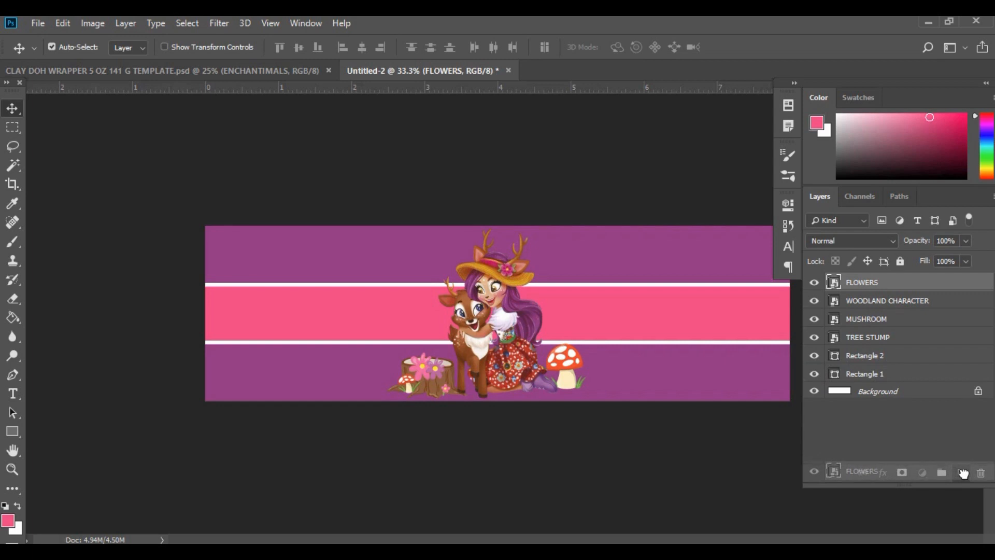
pyautogui.moveTo(963, 473); pyautogui.dragTo(963, 474)
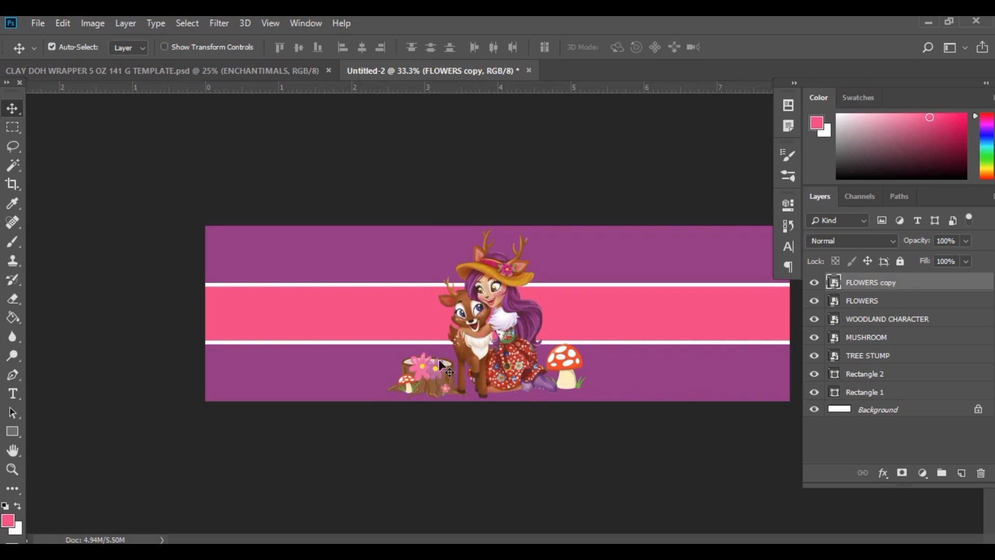
pyautogui.moveTo(434, 373); pyautogui.dragTo(396, 329)
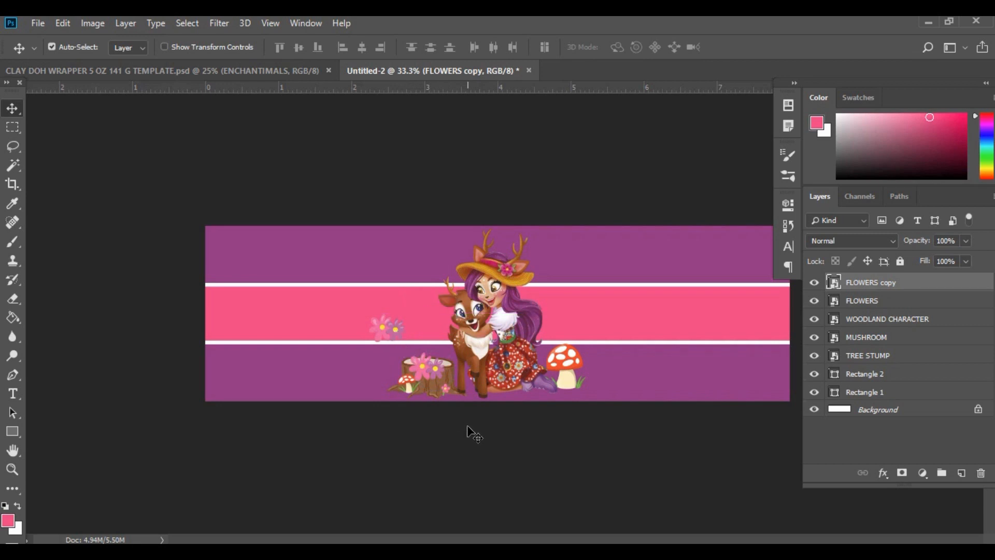
pyautogui.hotkey('ctrl', 't')
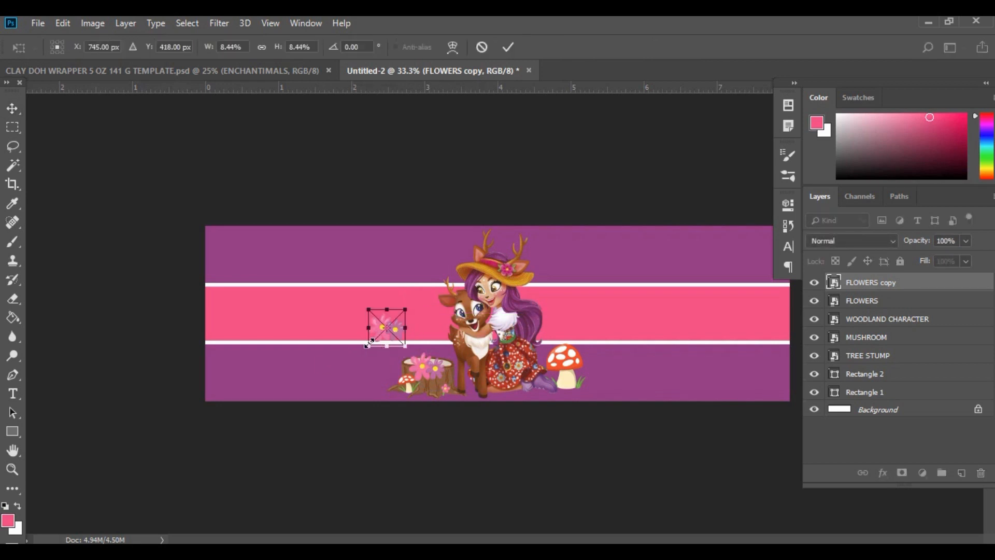
pyautogui.moveTo(364, 346)
pyautogui.mouseDown()
pyautogui.moveTo(349, 362)
pyautogui.moveTo(381, 323)
pyautogui.moveTo(380, 333)
pyautogui.moveTo(359, 335)
pyautogui.mouseUp()
pyautogui.press('Return')
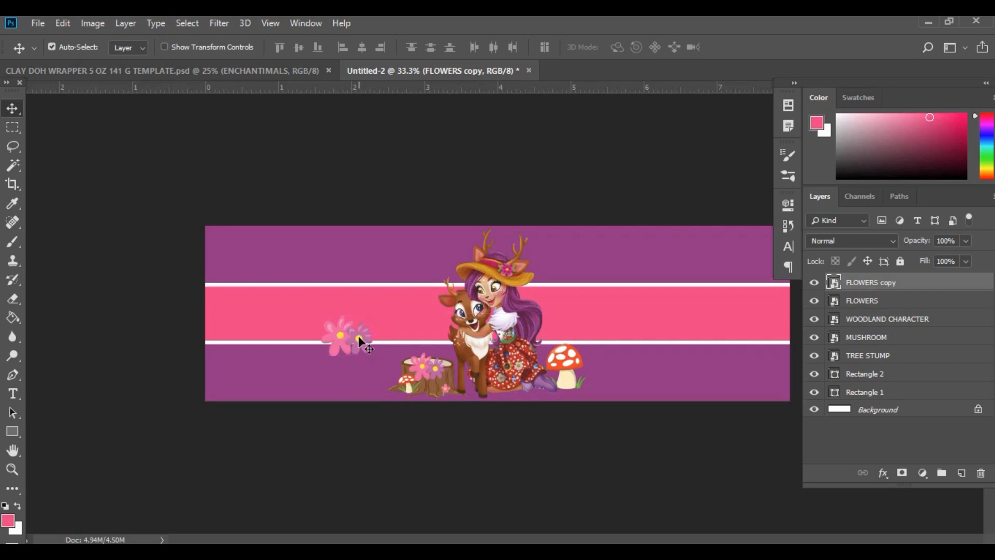
# Add a drop shadow to the copied flowers with its colour set to black 000000.
pyautogui.click(884, 472)
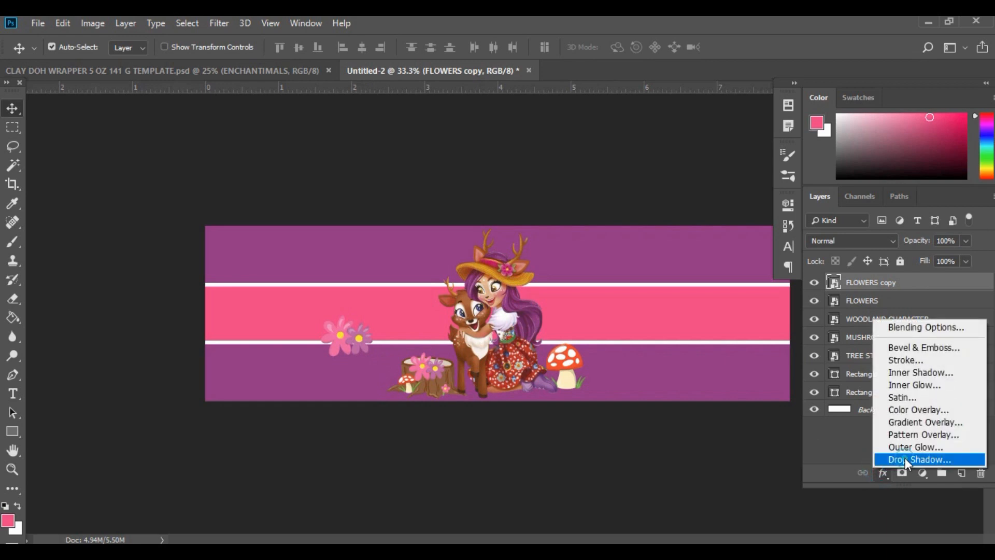
pyautogui.click(905, 458)
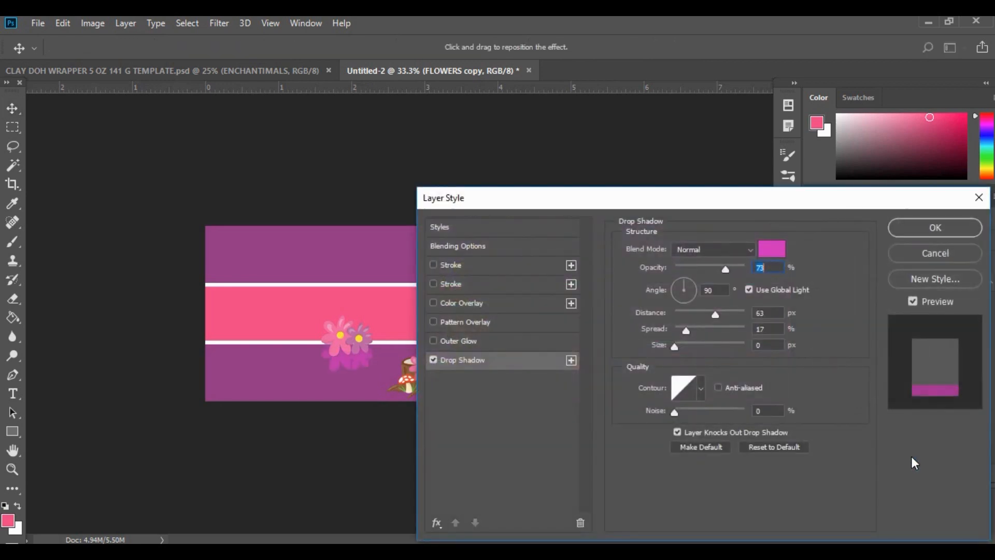
pyautogui.click(773, 249)
pyautogui.moveTo(634, 334); pyautogui.dragTo(608, 387)
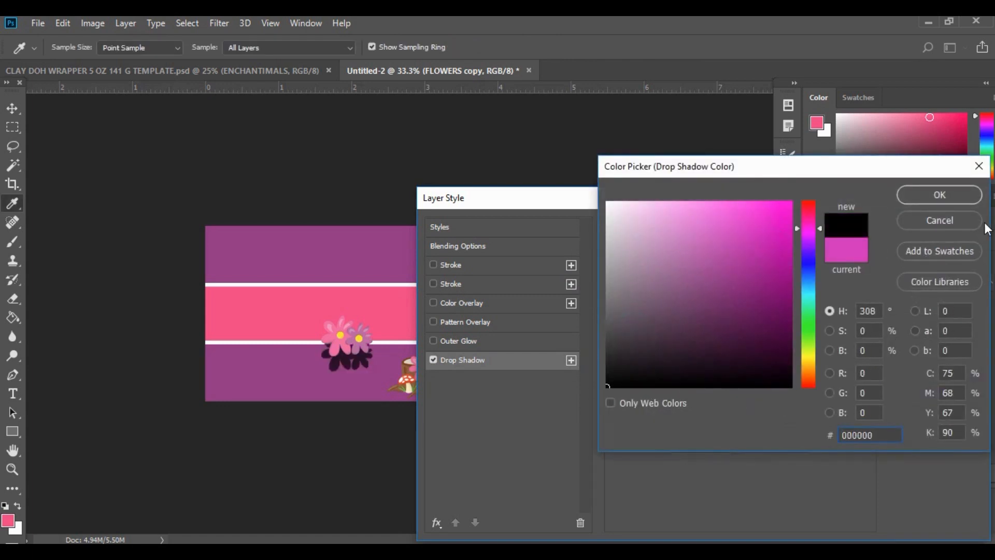
pyautogui.click(912, 194)
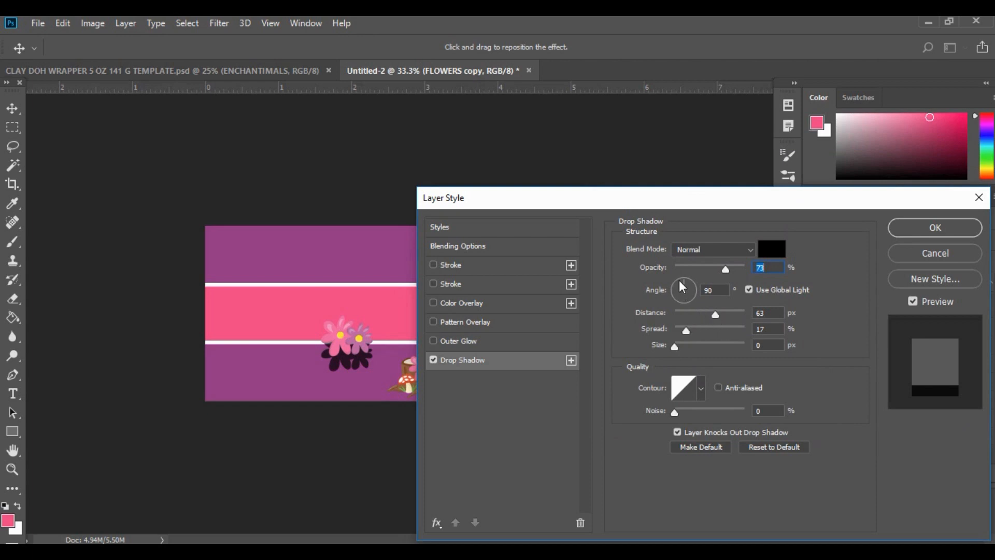
# Set the flowers' drop shadow to a 140° angle and 22% opacity, and reduce its distance and spread.
pyautogui.moveTo(683, 279); pyautogui.dragTo(676, 283)
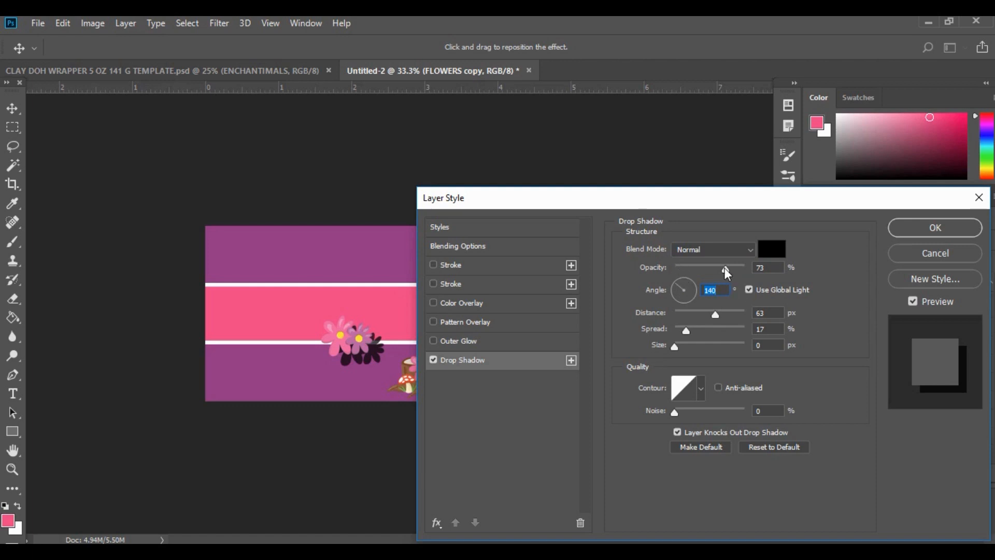
pyautogui.moveTo(726, 270); pyautogui.dragTo(698, 269)
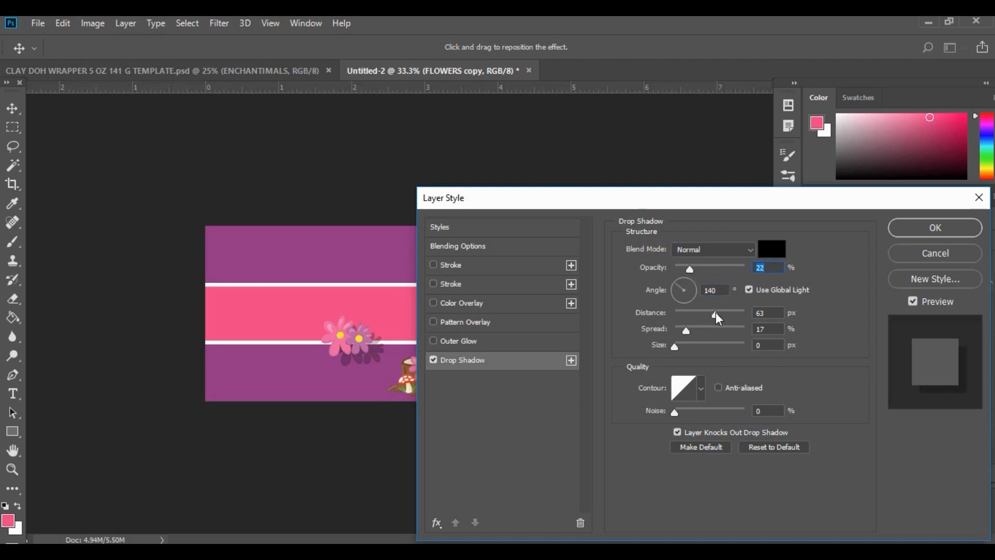
pyautogui.moveTo(715, 313); pyautogui.dragTo(701, 313)
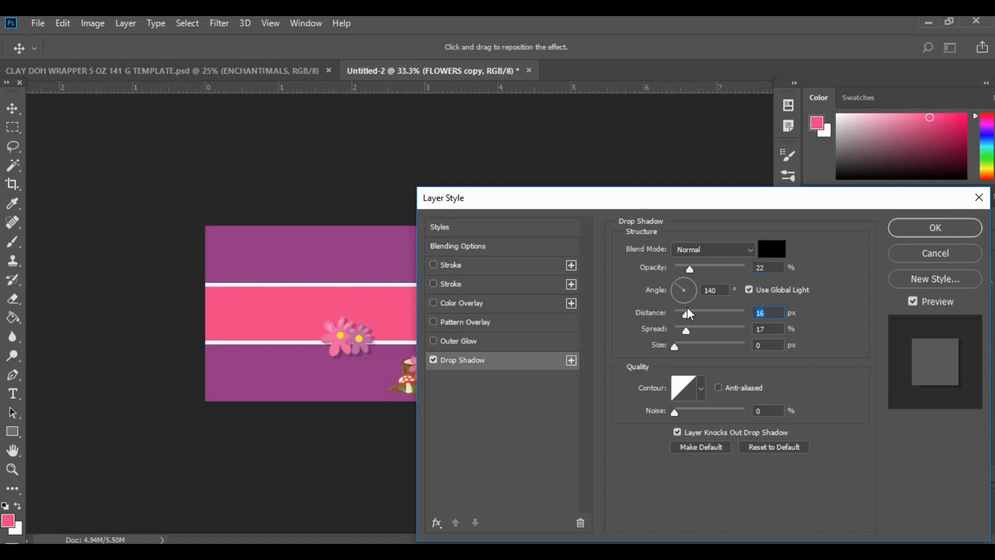
pyautogui.moveTo(689, 331); pyautogui.dragTo(684, 331)
pyautogui.moveTo(685, 319); pyautogui.dragTo(680, 315)
pyautogui.click(972, 228)
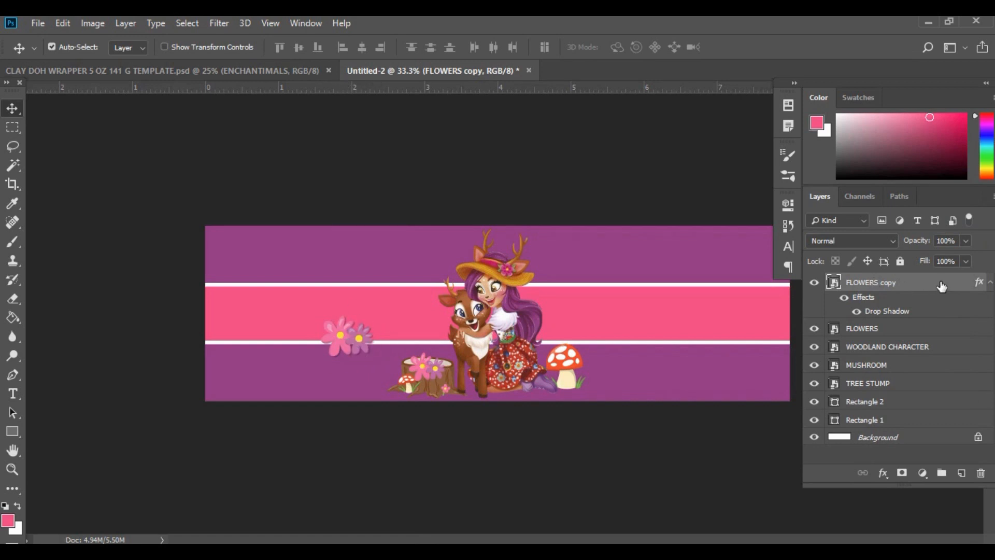
# Duplicate the shadowed flowers, move the copy to the stripe's upper edge near the canvas's left end, and rotate it about -135°.
pyautogui.moveTo(939, 284); pyautogui.dragTo(964, 473)
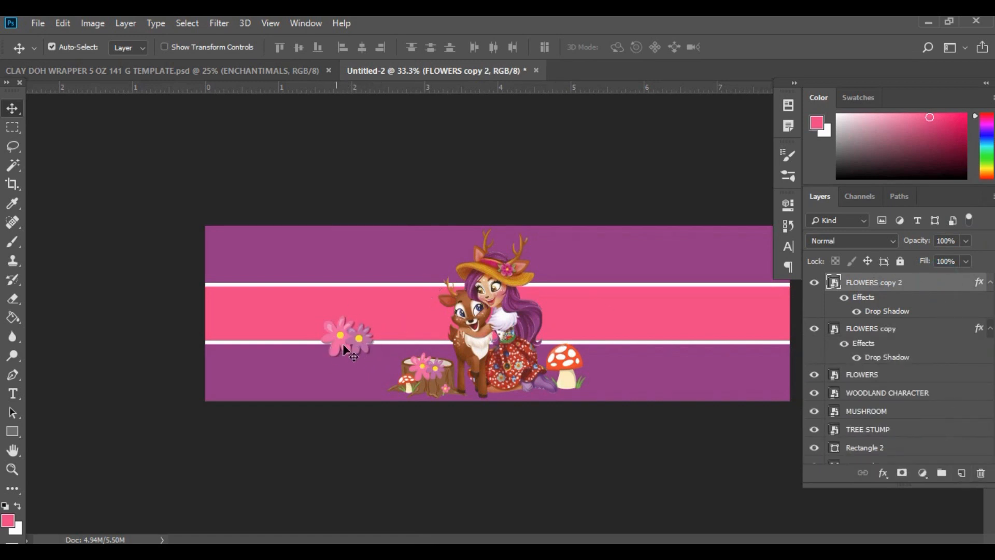
pyautogui.moveTo(343, 343); pyautogui.dragTo(285, 294)
pyautogui.hotkey('ctrl', 't')
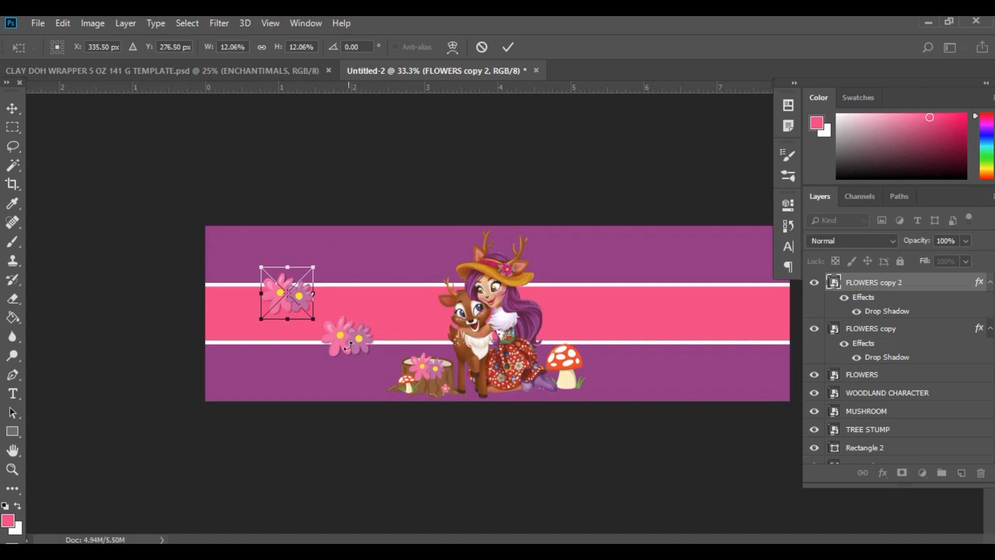
pyautogui.click(332, 262)
pyautogui.moveTo(339, 258); pyautogui.dragTo(208, 278)
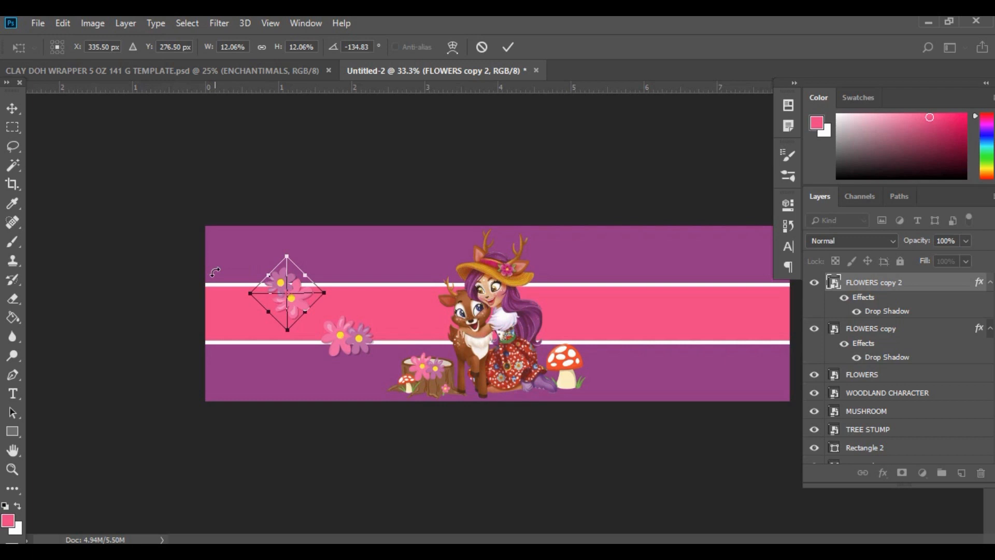
pyautogui.press('Return')
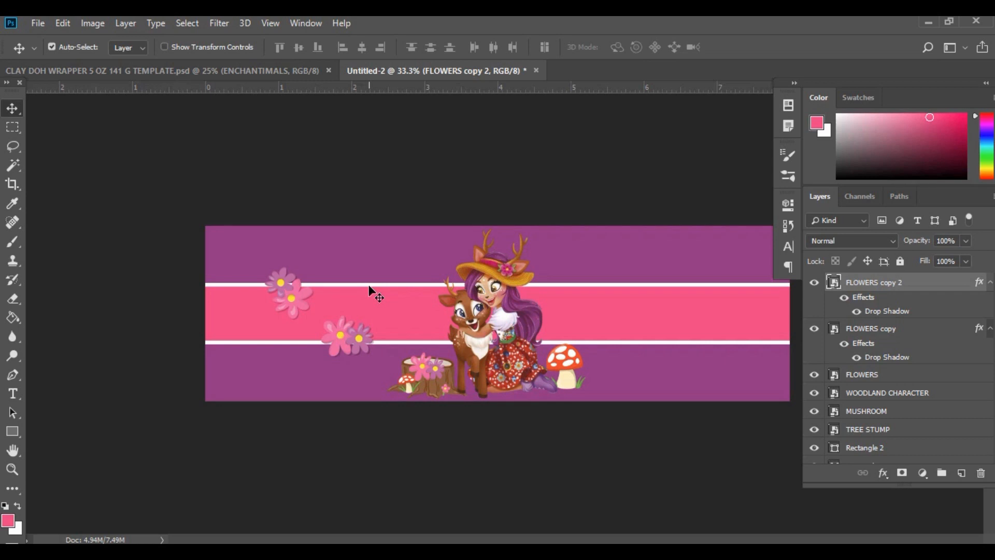
# Shift the upper-left flowers slightly further up and left, and change their rotation to about -62°.
pyautogui.moveTo(302, 301); pyautogui.dragTo(291, 325)
pyautogui.hotkey('ctrl', 't')
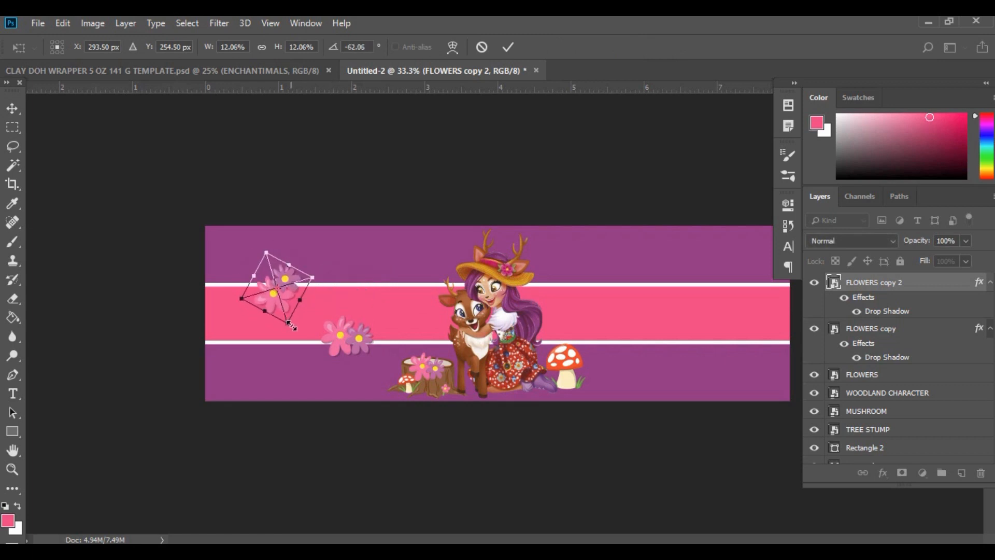
pyautogui.press('Return')
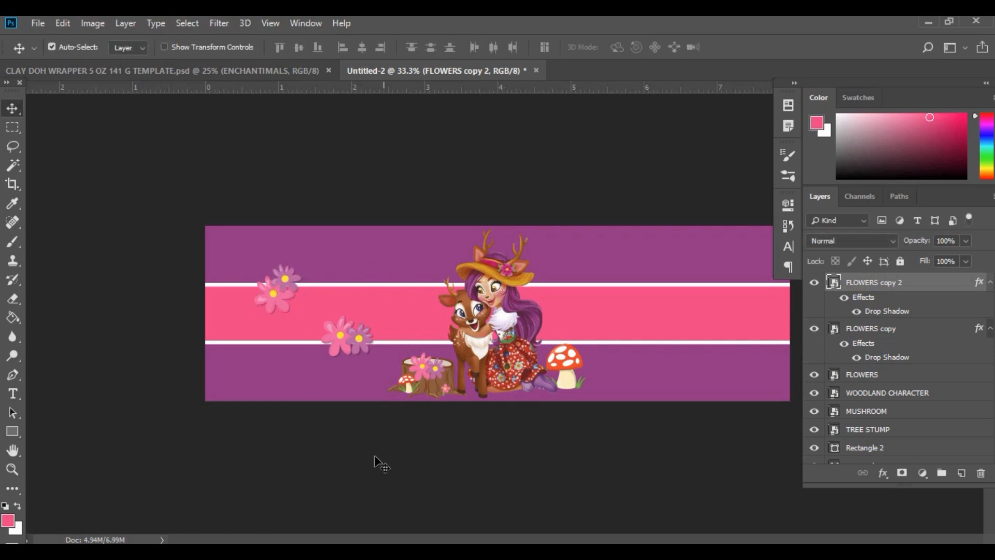
# Duplicate the flowers on the stripe's lower edge and move the copy 4.123 in straight across to the right of the mushroom.
pyautogui.click(359, 339)
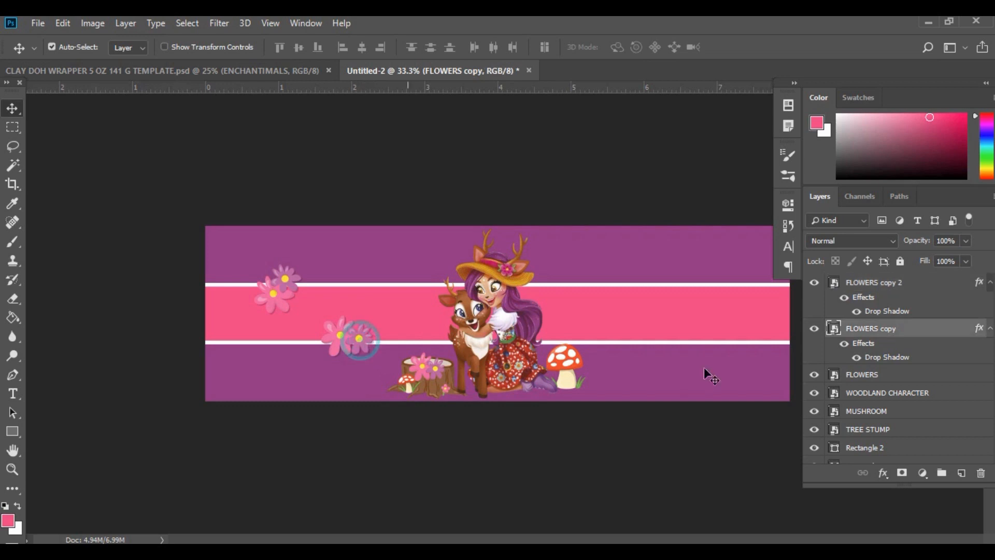
pyautogui.moveTo(939, 331); pyautogui.dragTo(961, 472)
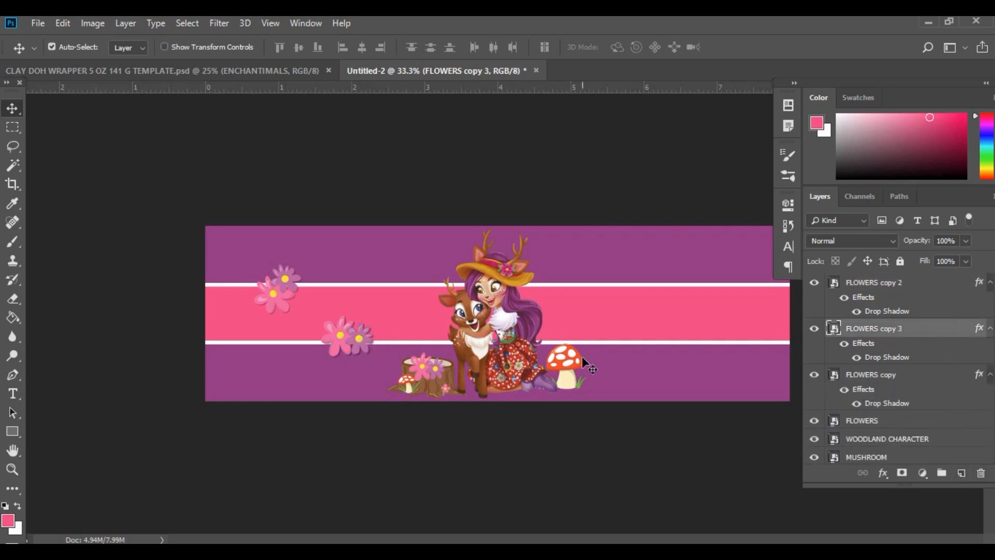
pyautogui.moveTo(346, 357); pyautogui.dragTo(650, 358)
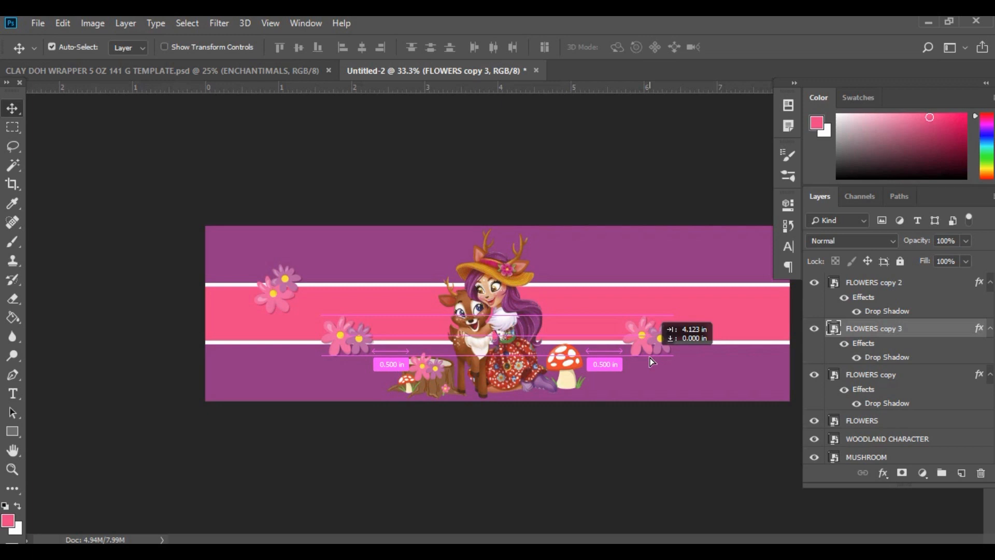
pyautogui.moveTo(650, 358); pyautogui.dragTo(649, 356)
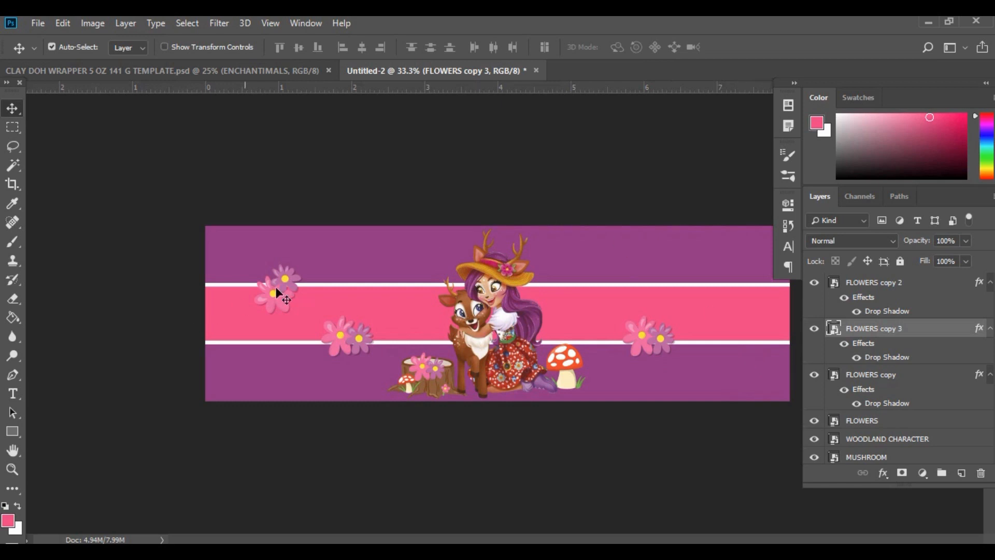
# Duplicate the rotated upper-left flowers and move the copy to the stripe's upper edge near the canvas's right end, at the same height.
pyautogui.click(289, 275)
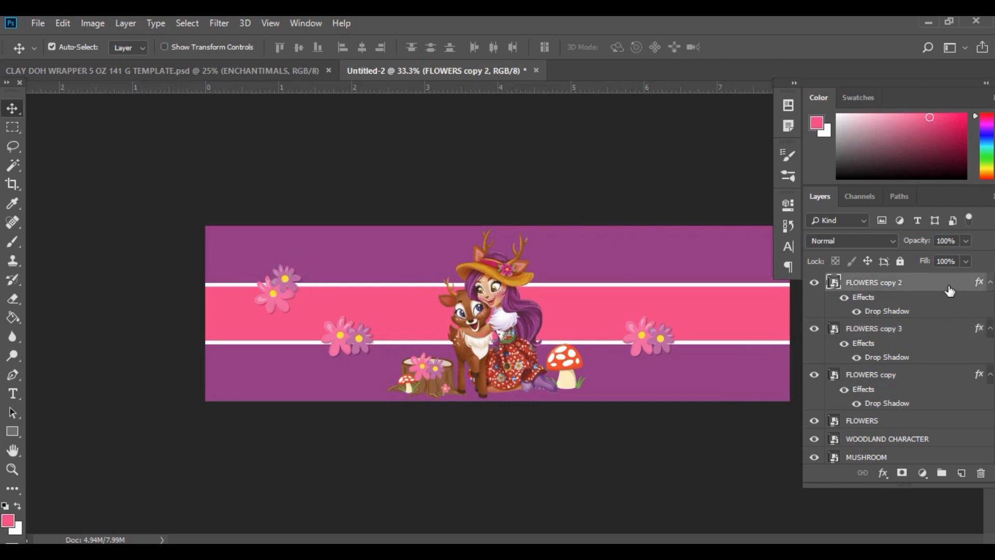
pyautogui.moveTo(950, 284); pyautogui.dragTo(960, 478)
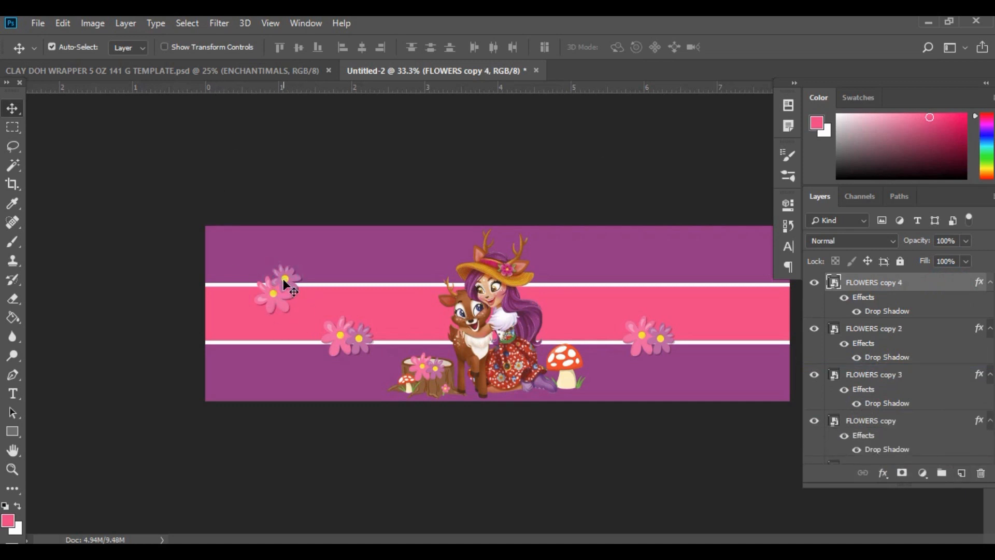
pyautogui.moveTo(283, 278); pyautogui.dragTo(723, 320)
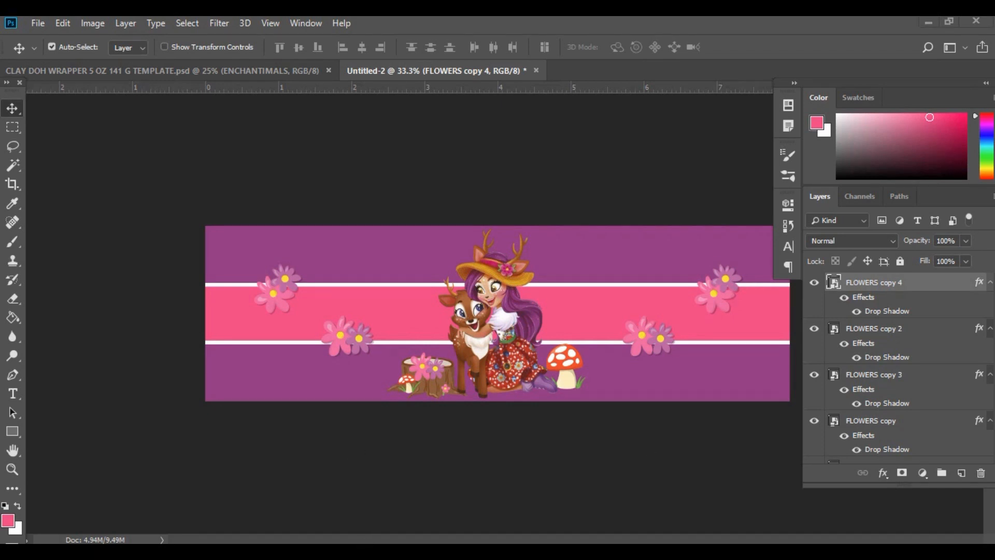
# Open the CLAY DOH LID 2IN TEMPLATE file and copy the WOODLAND CHARACTER layer from the wrapper design into it.
pyautogui.click(595, 502)
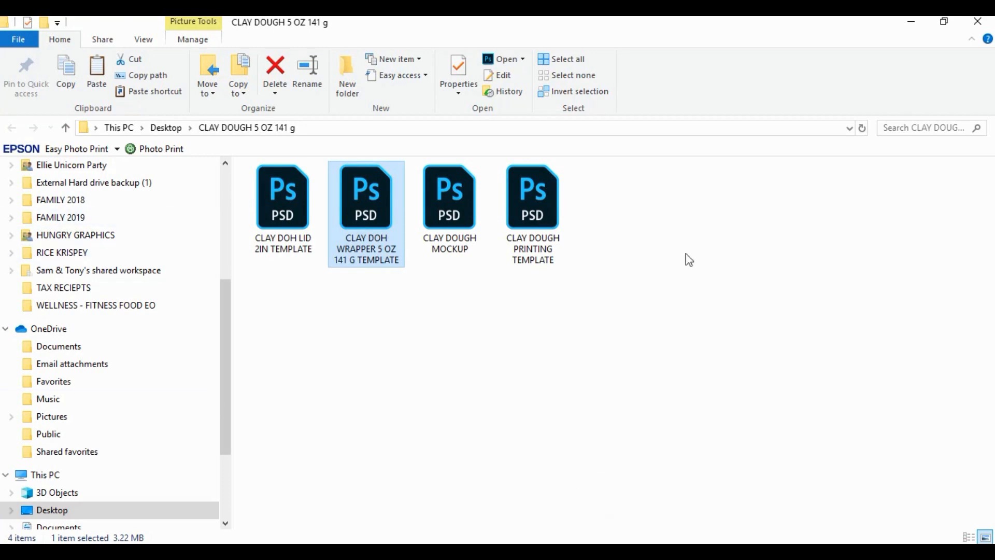
pyautogui.doubleClick(294, 247)
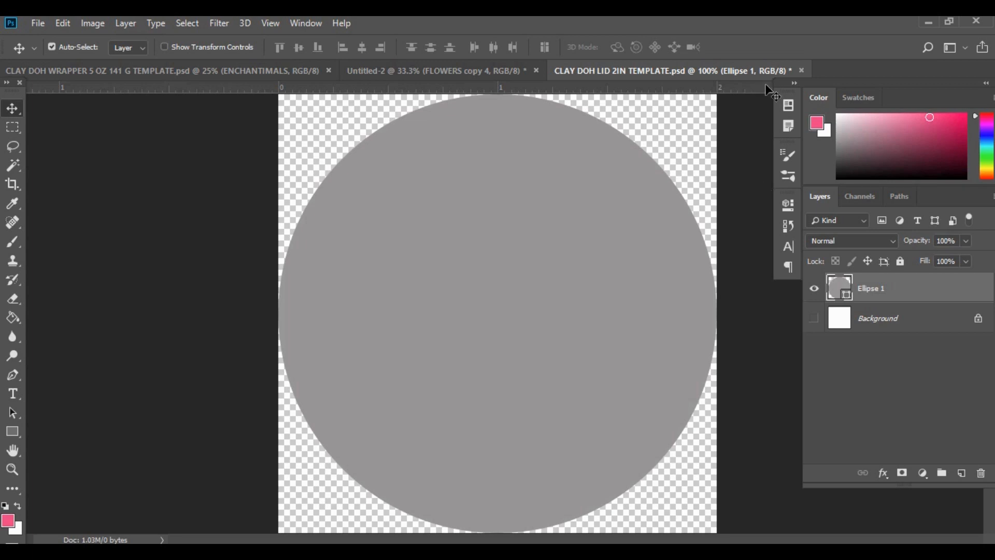
pyautogui.click(435, 70)
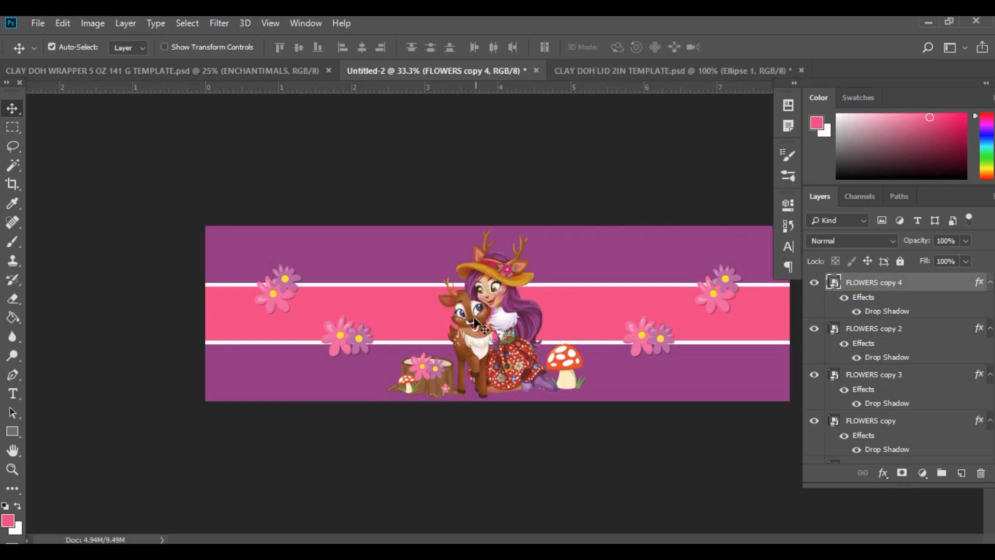
pyautogui.click(495, 295)
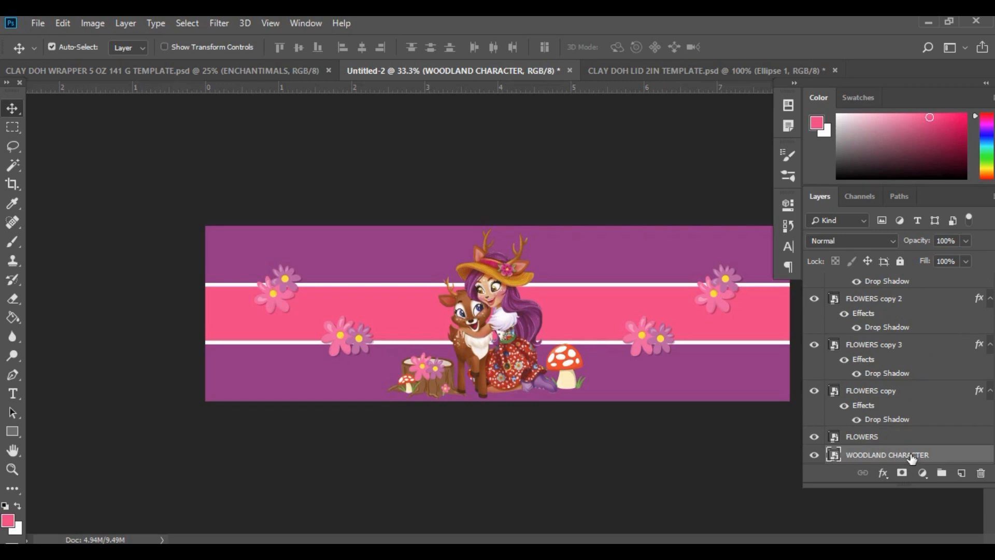
pyautogui.moveTo(911, 457); pyautogui.dragTo(535, 307)
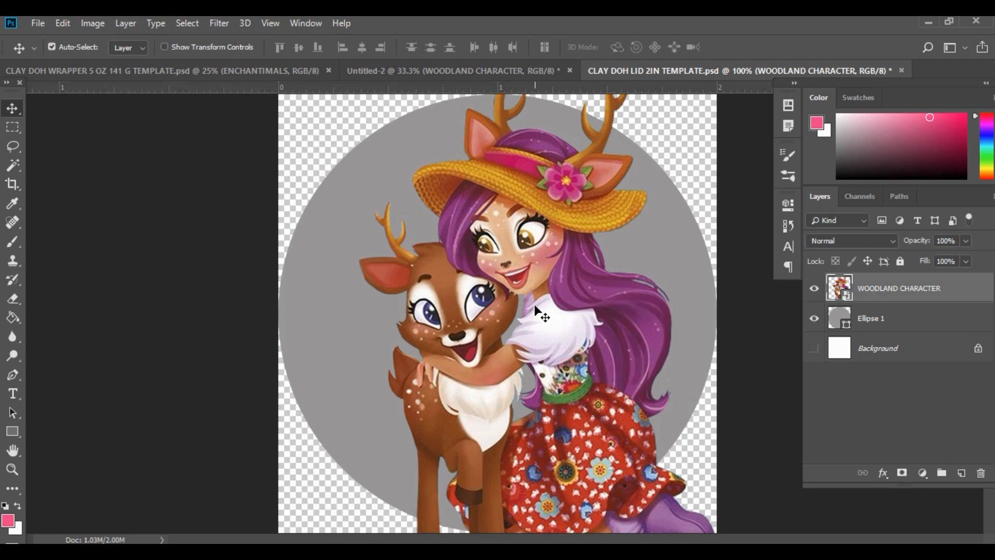
# Scale the woodland character down to about 19.8% and centre it inside the lid circle.
pyautogui.press('ctrl')
pyautogui.hotkey('ctrl', '-')
pyautogui.hotkey('ctrl', '-')
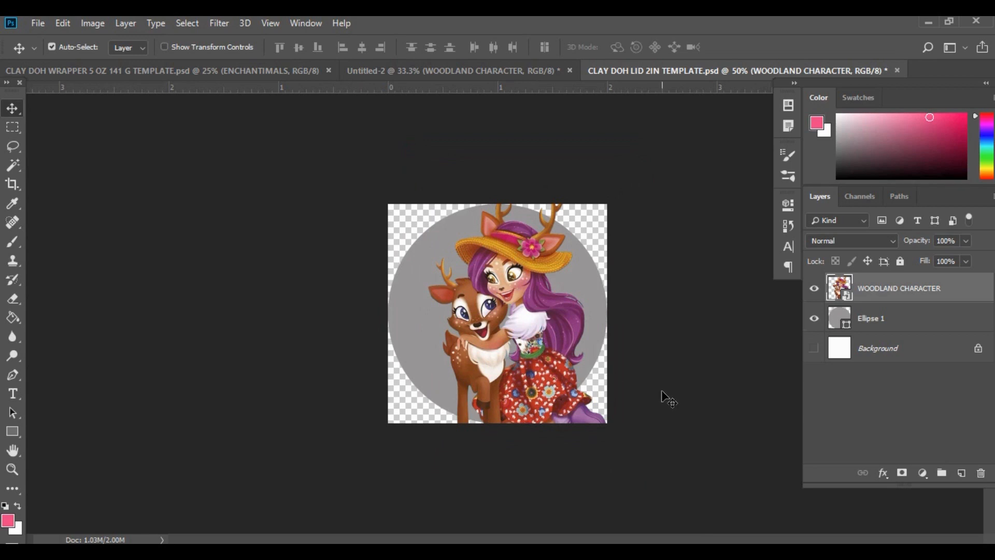
pyautogui.hotkey('ctrl', 't')
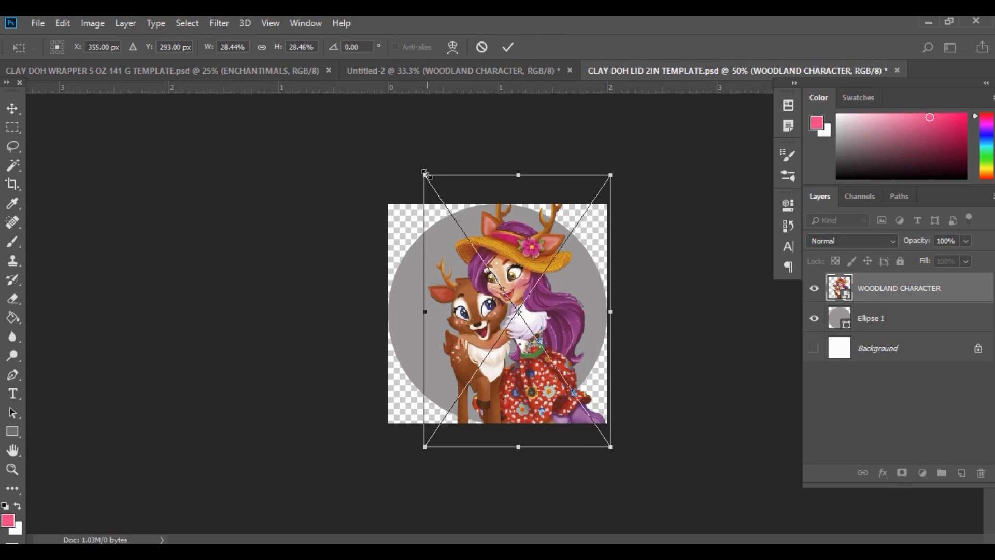
pyautogui.moveTo(424, 172); pyautogui.dragTo(461, 228)
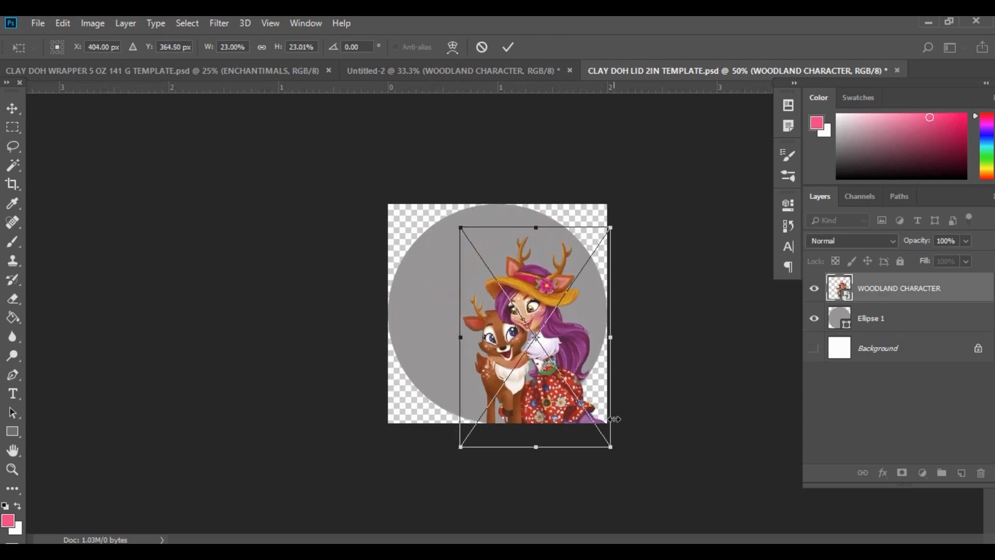
pyautogui.moveTo(569, 338); pyautogui.dragTo(531, 310)
pyautogui.moveTo(423, 198); pyautogui.dragTo(444, 227)
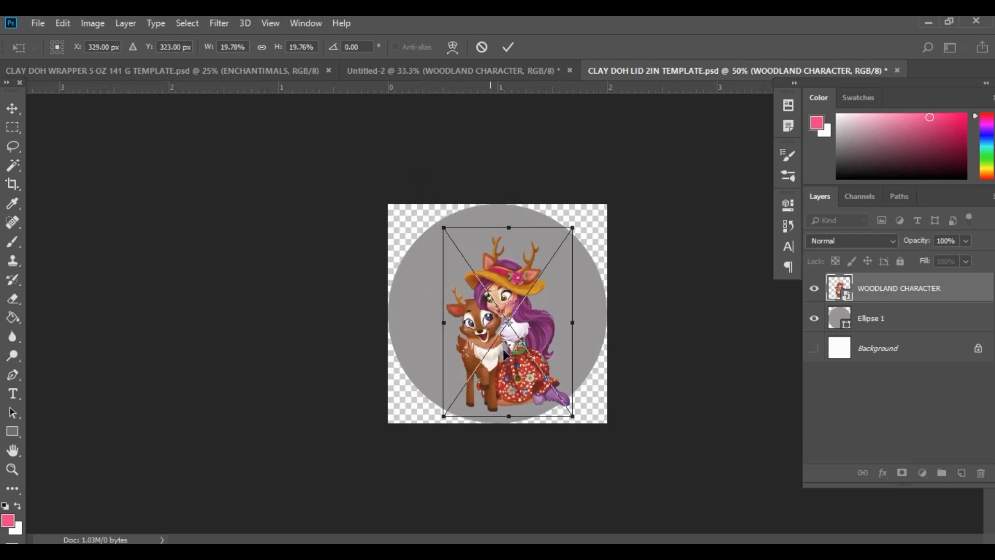
pyautogui.moveTo(536, 332); pyautogui.dragTo(529, 320)
pyautogui.press('Return')
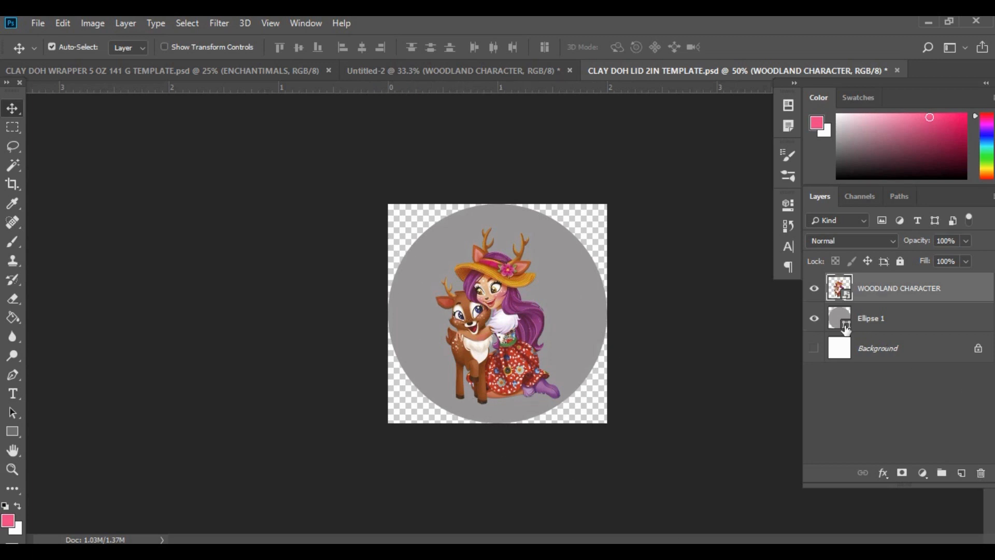
# Recolour the lid's Ellipse 1 fill to pink c9398b, sampled from the flower on the character's hat.
pyautogui.click(881, 318)
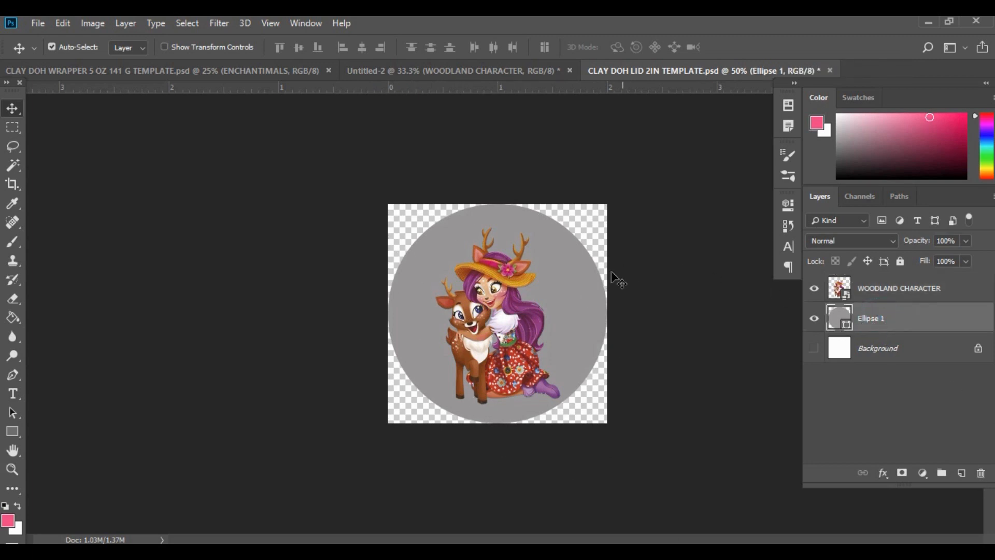
pyautogui.doubleClick(845, 324)
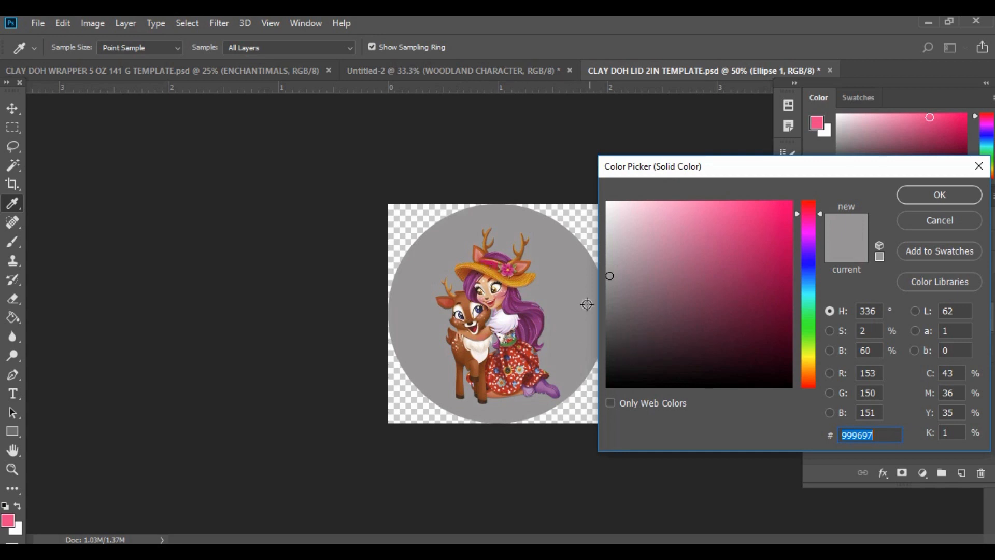
pyautogui.click(511, 273)
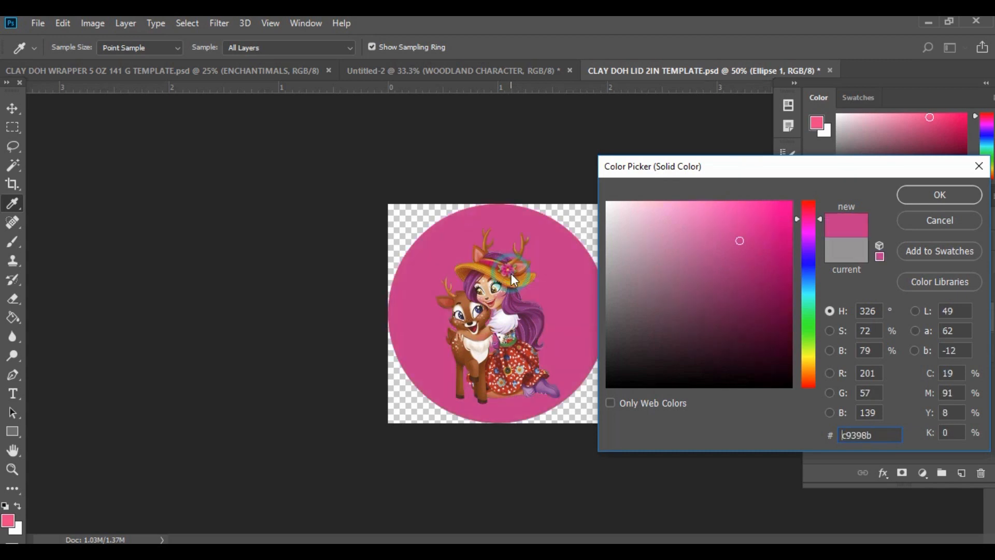
pyautogui.click(934, 195)
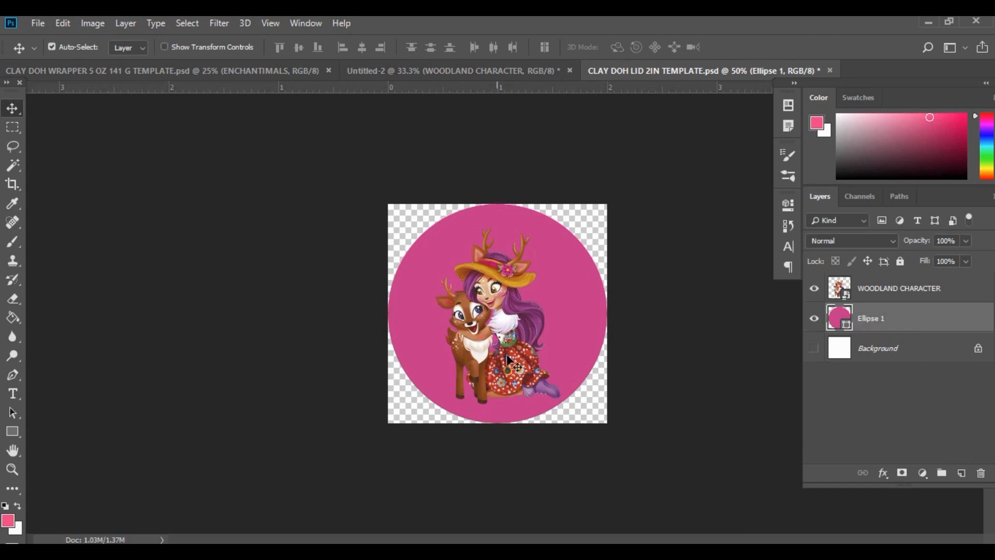
# Add a white Outer Glow to the woodland character with 25% opacity, 2% spread and 242 px size.
pyautogui.click(902, 298)
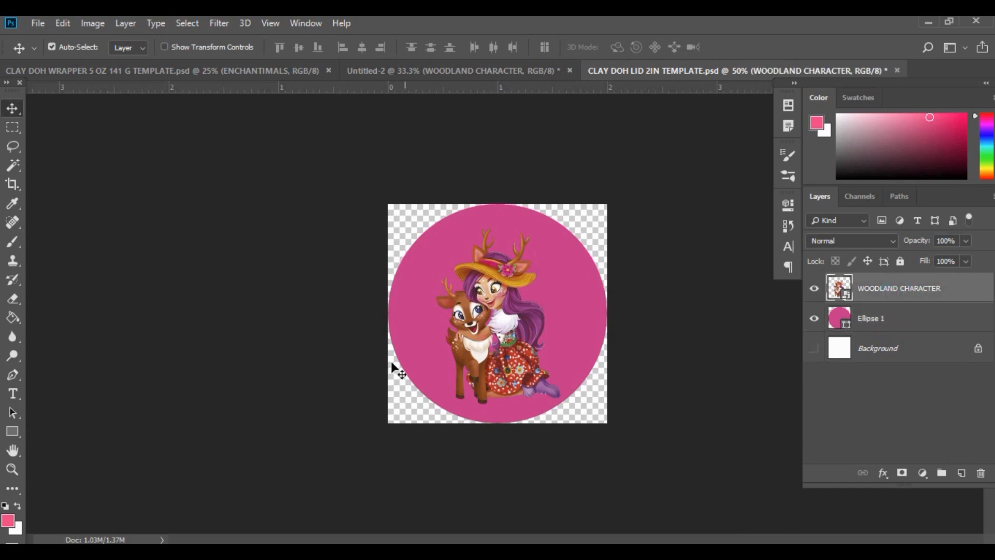
pyautogui.click(884, 474)
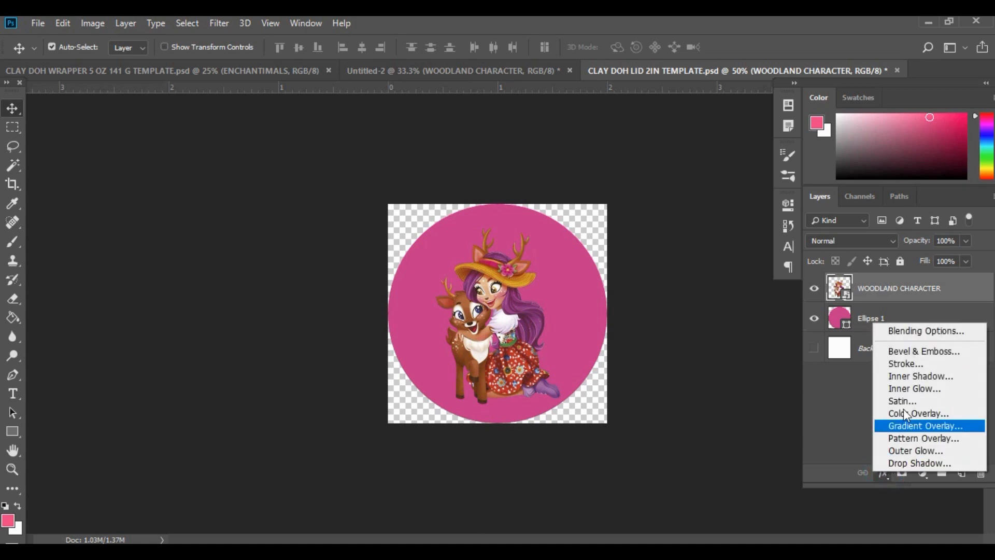
pyautogui.click(907, 450)
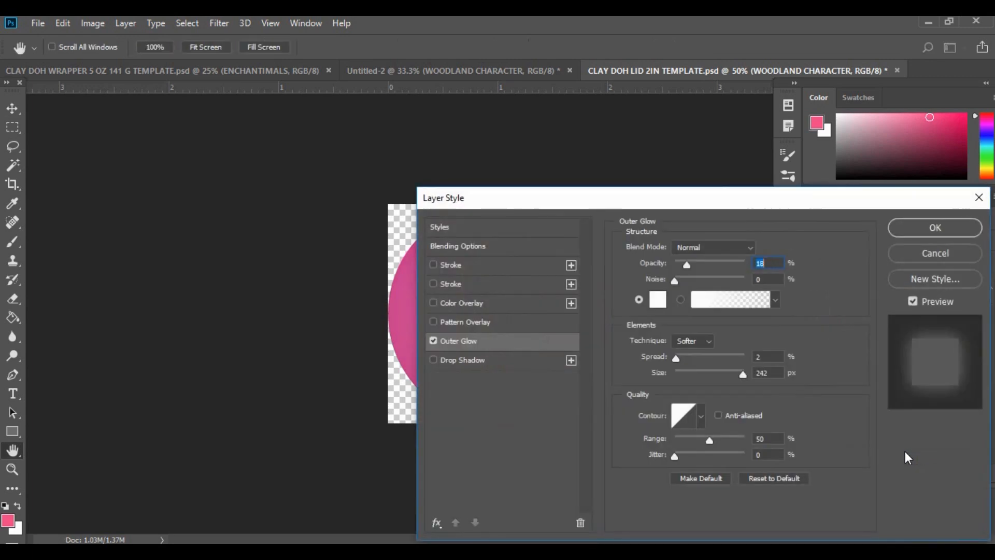
pyautogui.moveTo(573, 204); pyautogui.dragTo(794, 171)
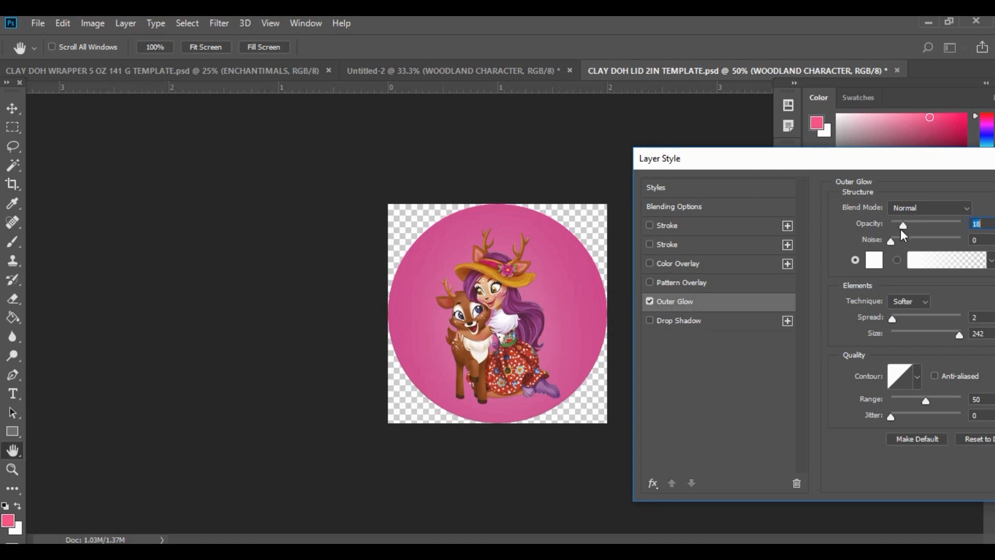
pyautogui.moveTo(905, 226)
pyautogui.mouseDown()
pyautogui.moveTo(952, 234)
pyautogui.moveTo(894, 228)
pyautogui.moveTo(914, 236)
pyautogui.mouseUp()
pyautogui.moveTo(876, 157); pyautogui.dragTo(722, 180)
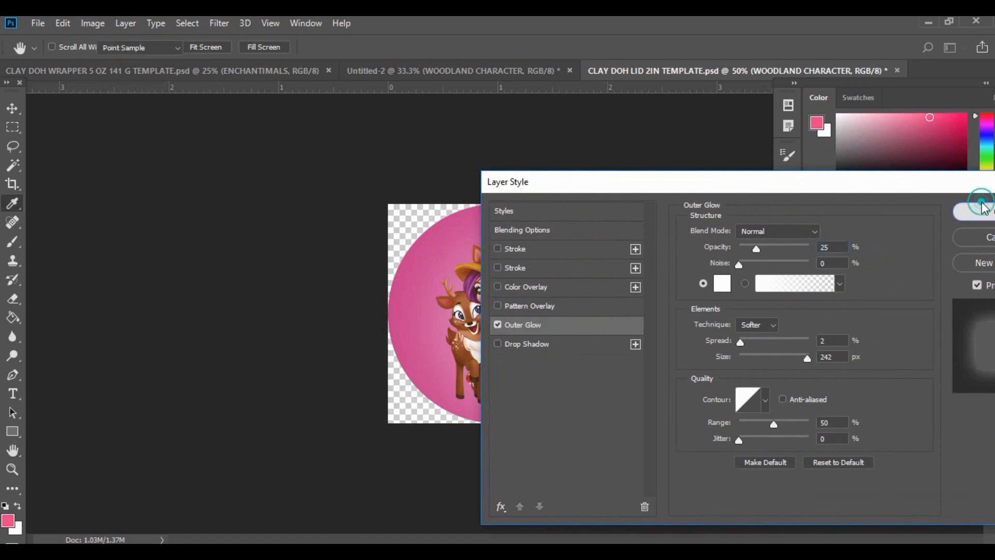
pyautogui.click(983, 206)
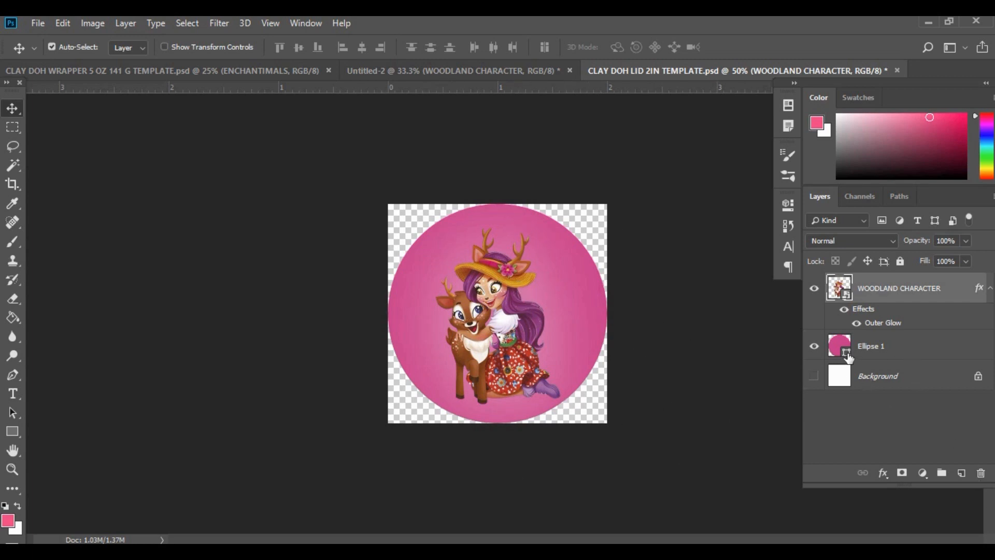
# Give the lid's Ellipse 1 a light blue 9ccae2 stroke, sampled from the character's floral skirt.
pyautogui.click(904, 356)
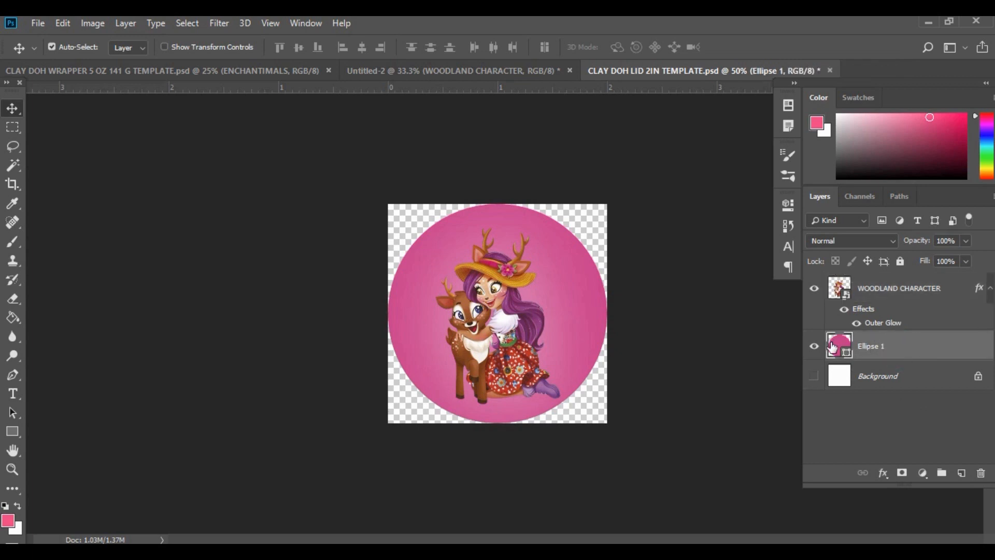
pyautogui.click(13, 431)
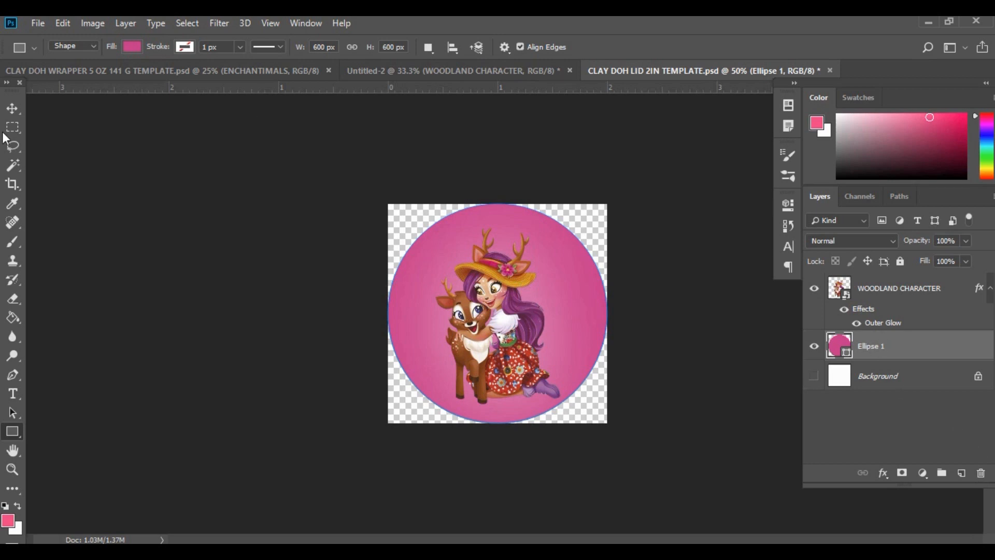
pyautogui.click(12, 438)
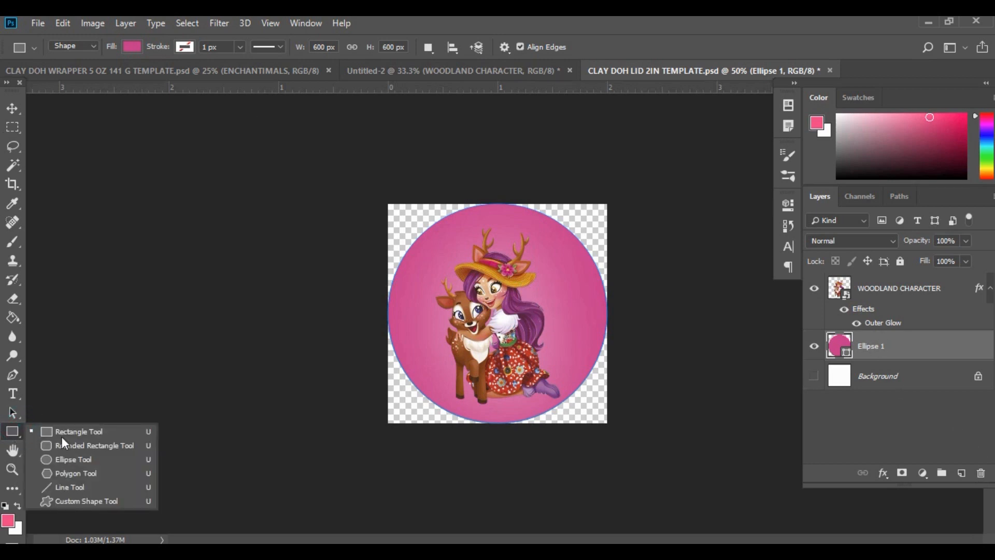
pyautogui.click(11, 431)
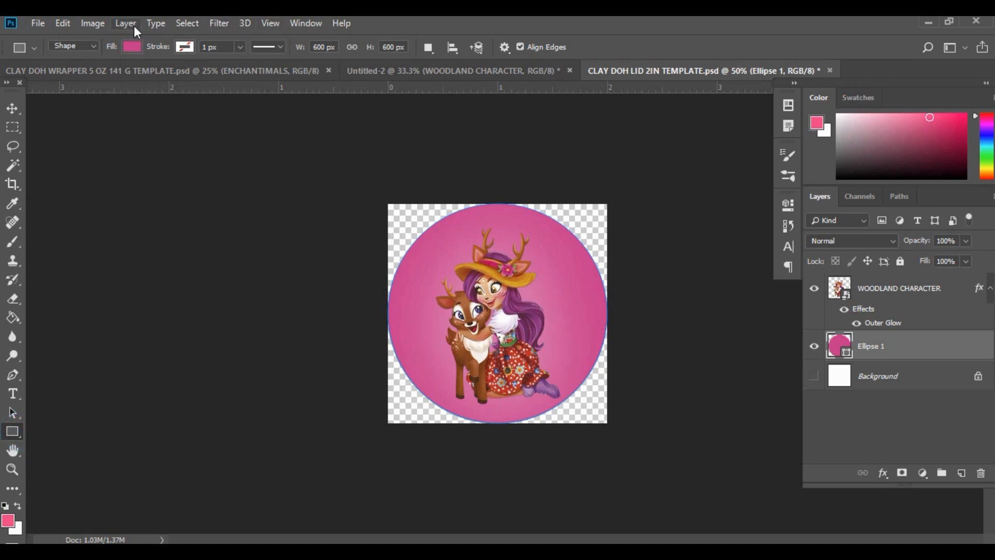
pyautogui.click(184, 47)
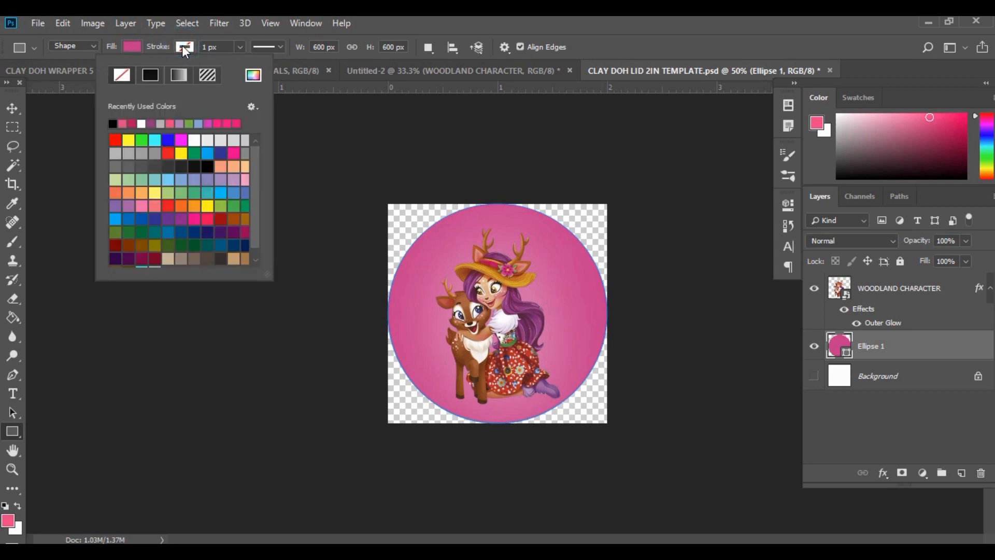
pyautogui.click(252, 76)
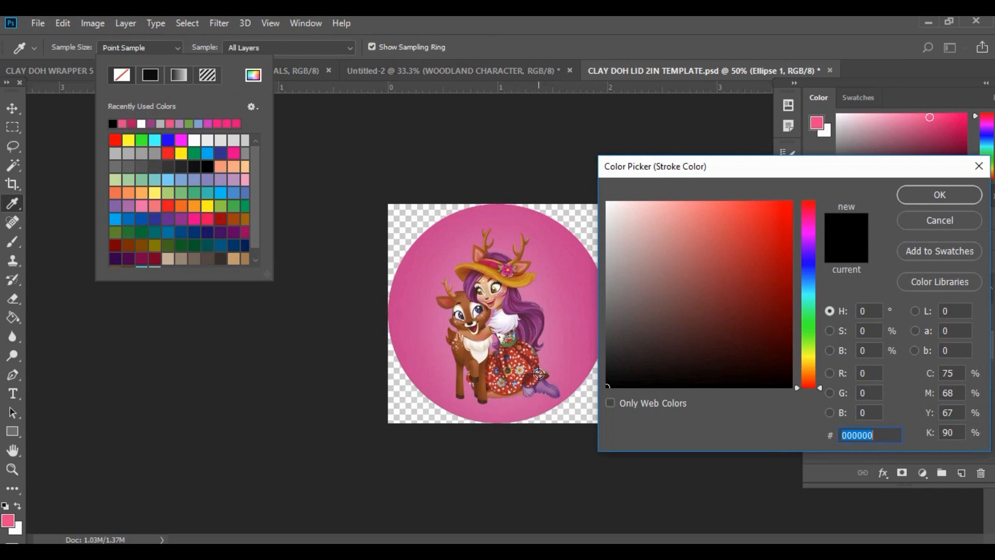
pyautogui.click(537, 372)
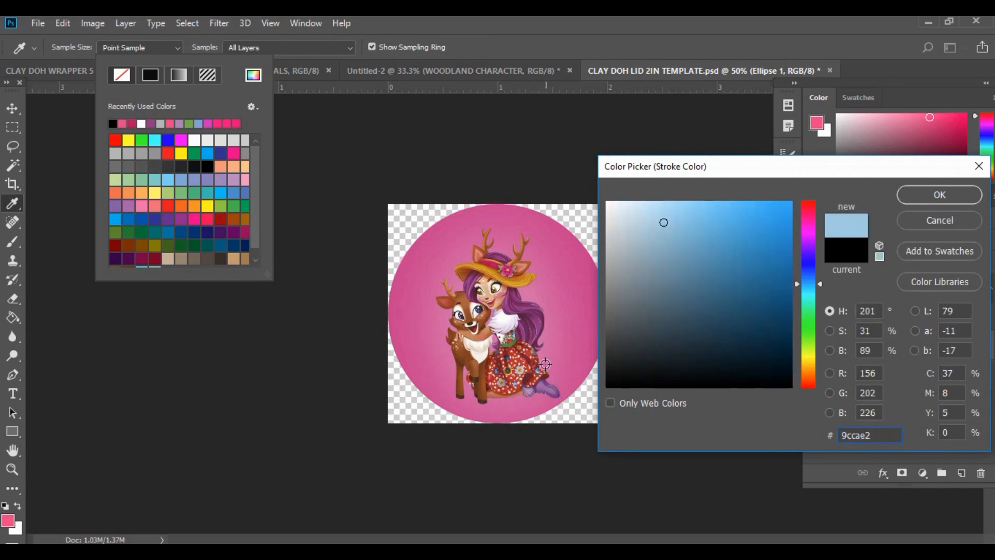
pyautogui.click(906, 191)
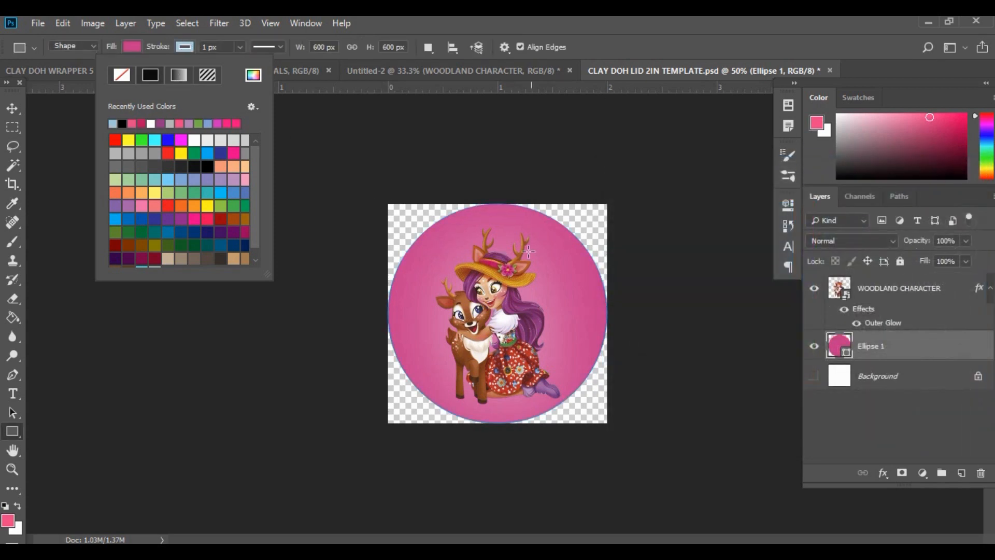
pyautogui.click(185, 45)
pyautogui.click(182, 46)
pyautogui.click(185, 46)
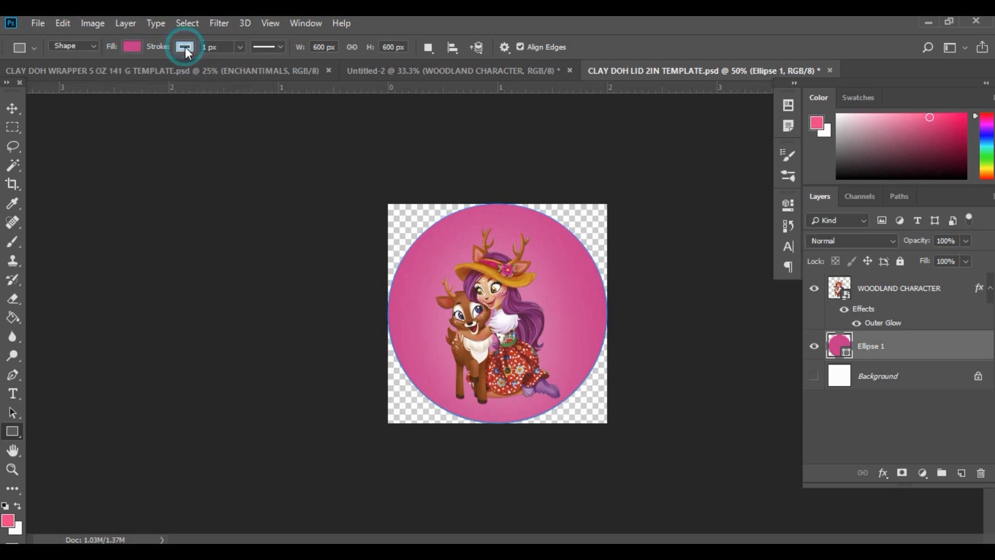
# Widen the lid circle's solid stroke to about 13 px, and reduce it to a thinner border.
pyautogui.click(277, 45)
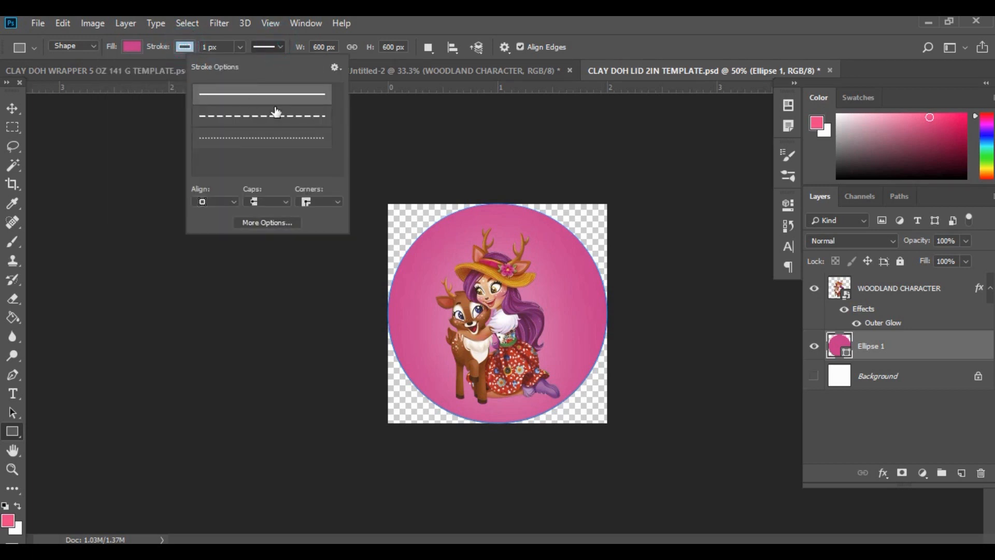
pyautogui.click(241, 47)
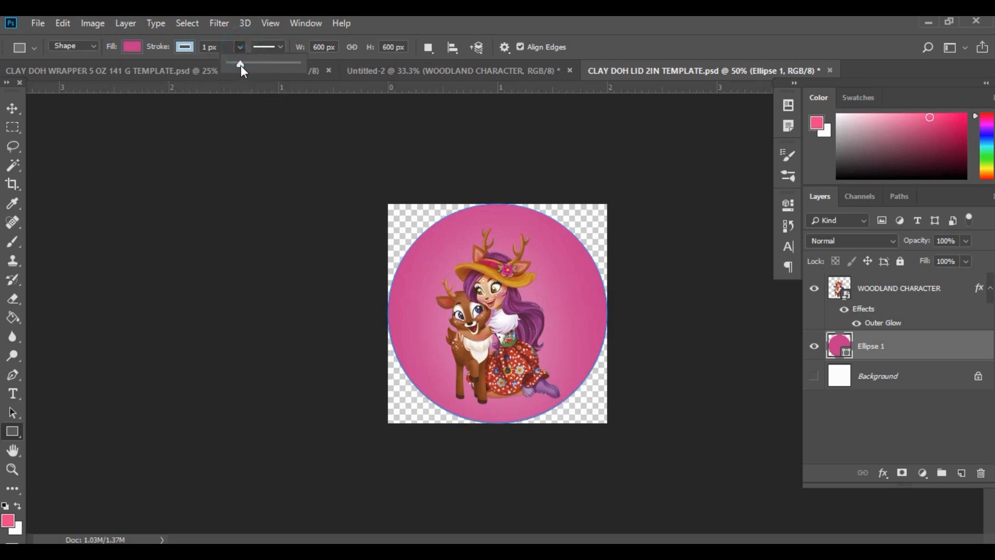
pyautogui.moveTo(241, 63); pyautogui.dragTo(243, 66)
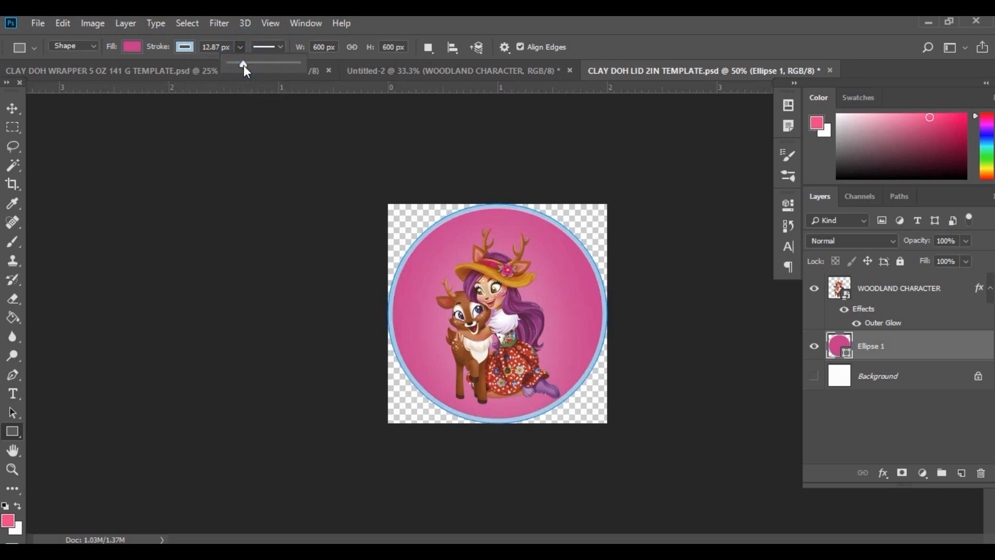
pyautogui.moveTo(244, 65); pyautogui.dragTo(241, 66)
pyautogui.click(12, 109)
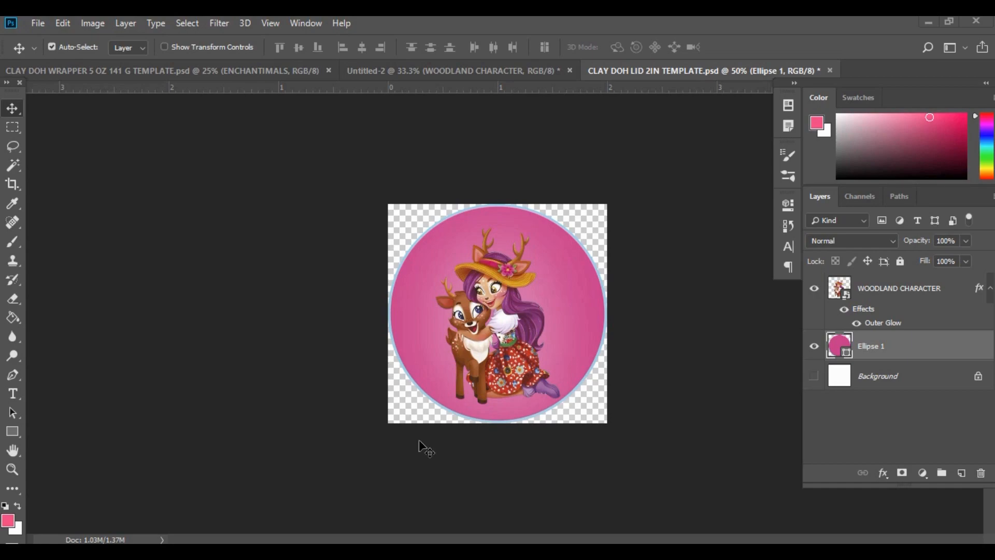
# Open the CLAY DOUGH MOCKUP file from the CLAY DOUGH 5 OZ 141 g folder.
pyautogui.moveTo(482, 542)
pyautogui.click(492, 519)
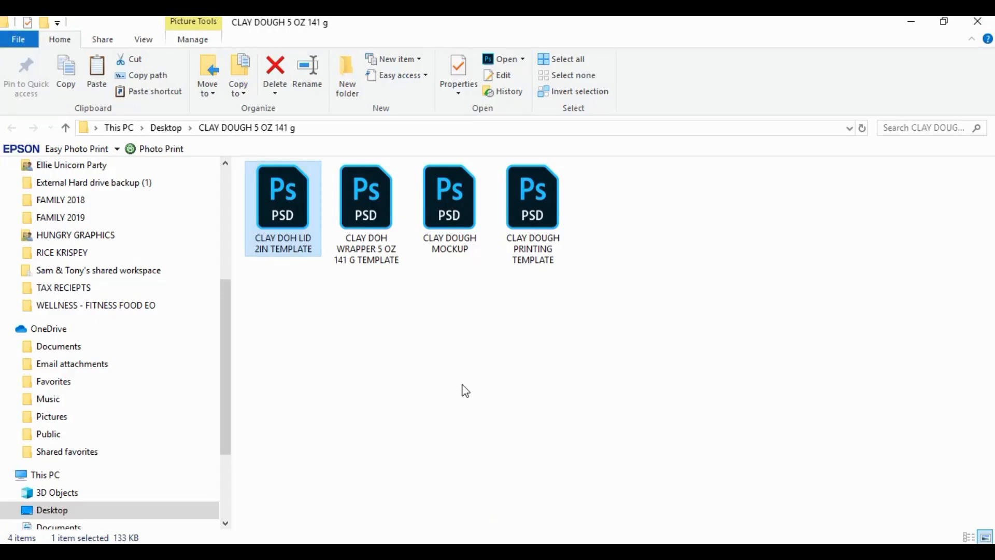
pyautogui.doubleClick(451, 243)
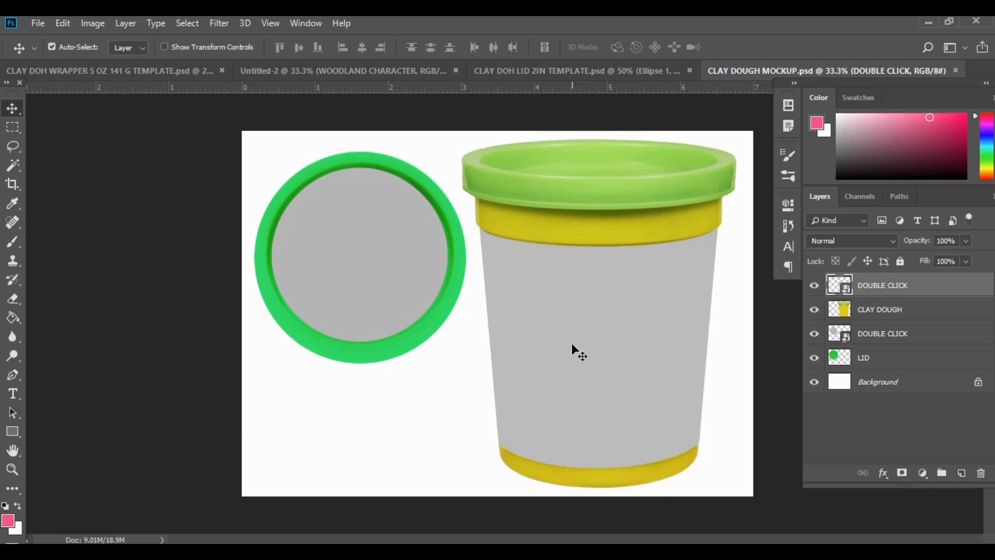
# Flatten the Untitled-2 woodland wrapper design into a single background layer.
pyautogui.click(342, 71)
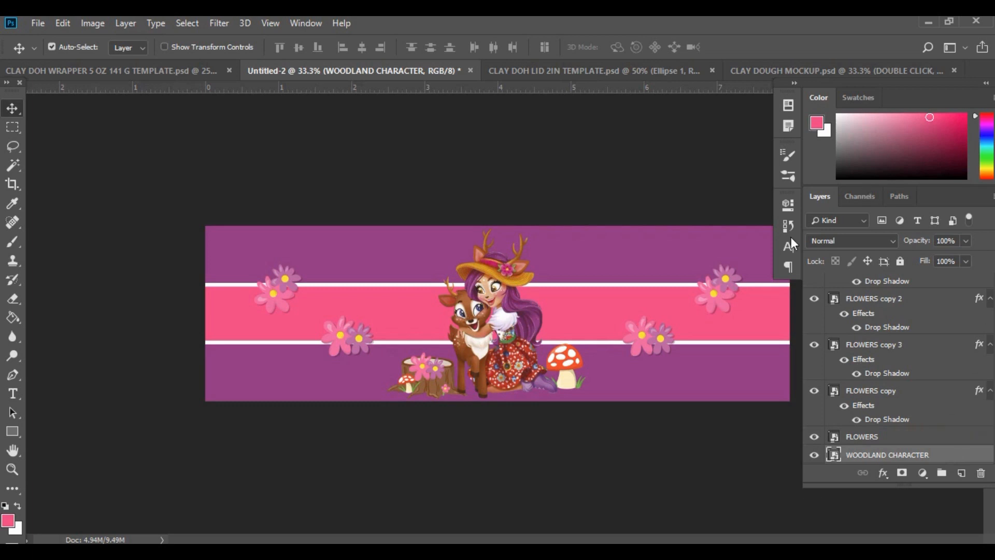
pyautogui.click(117, 24)
pyautogui.scroll(-4, 223, 280)
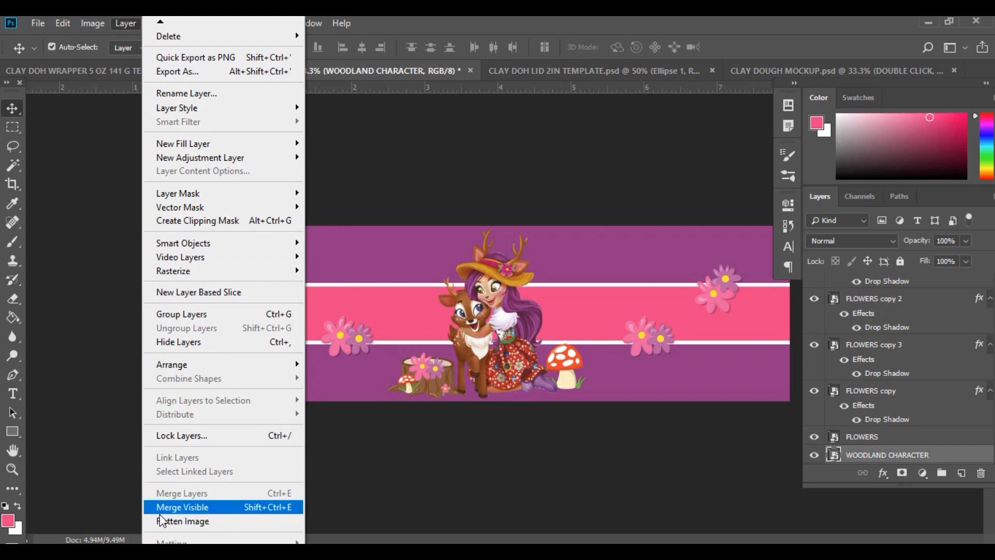
pyautogui.click(200, 521)
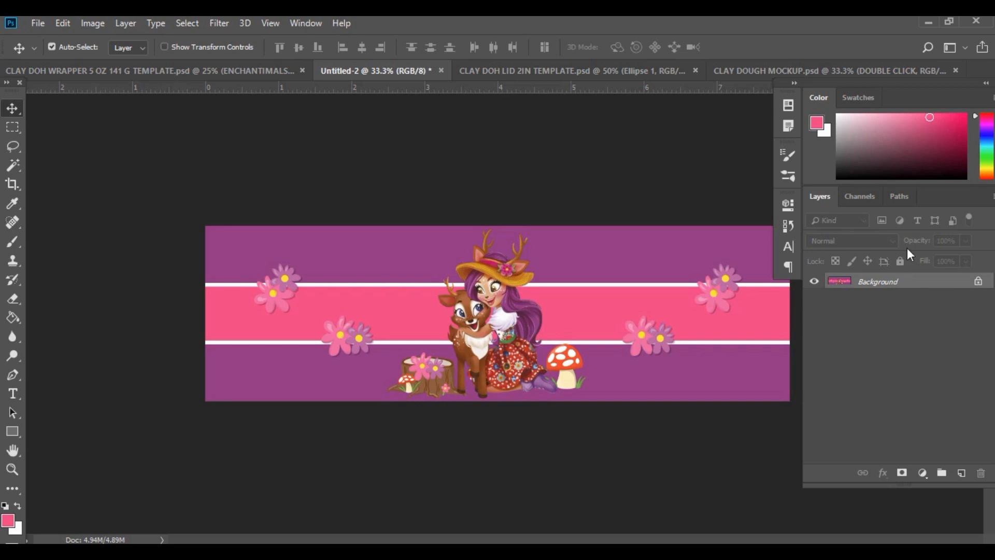
# Merge the visible character and circle layers in the CLAY DOH LID 2IN TEMPLATE file, keeping the white background separate and hidden.
pyautogui.click(496, 71)
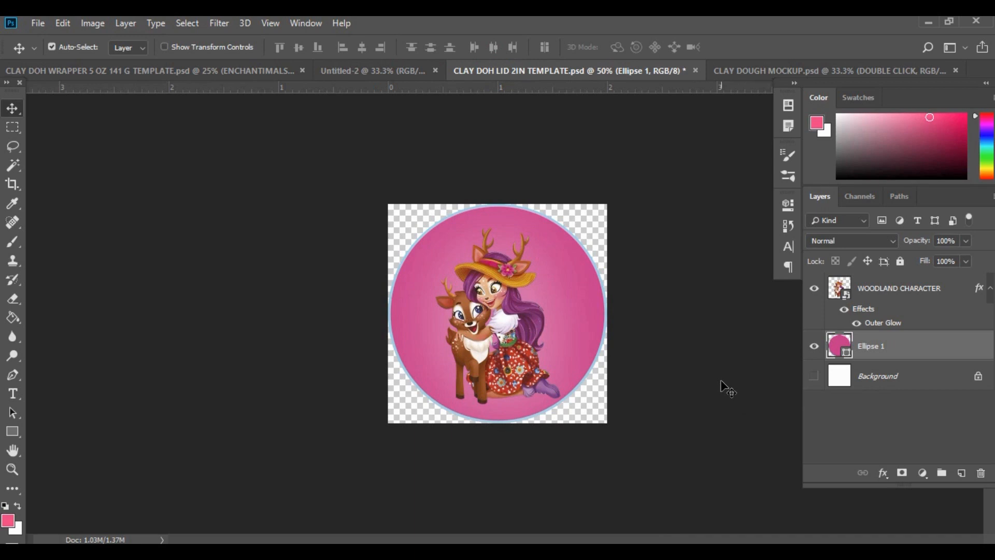
pyautogui.click(123, 26)
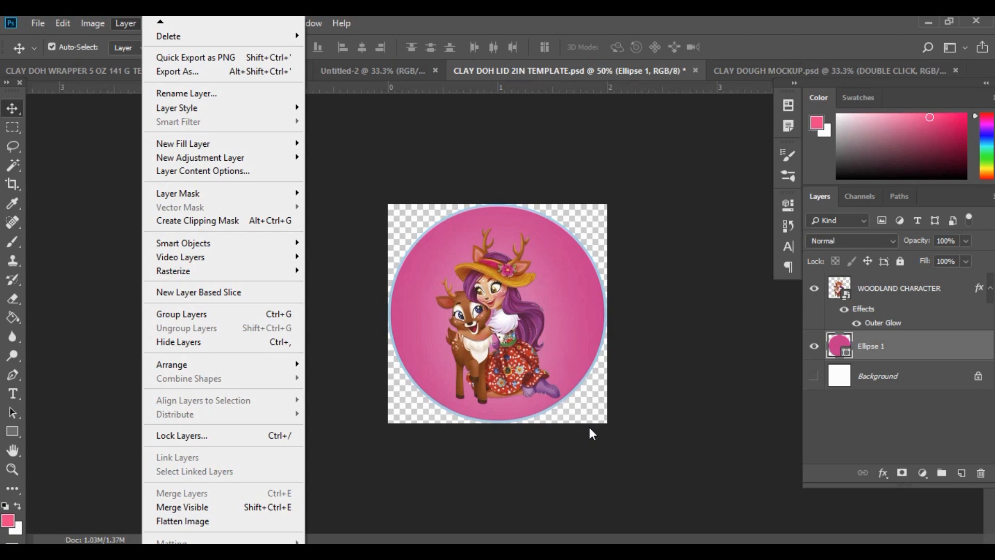
pyautogui.click(179, 508)
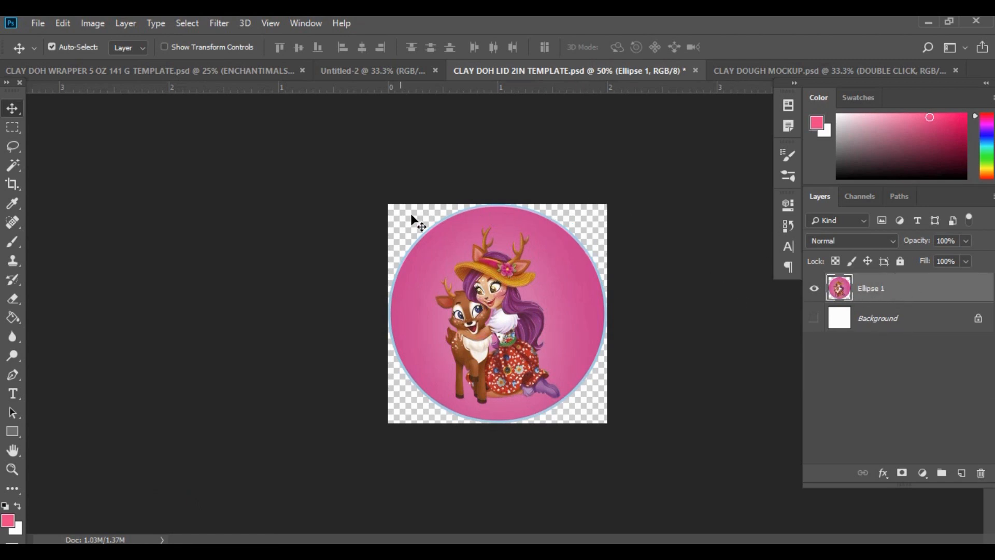
pyautogui.click(814, 321)
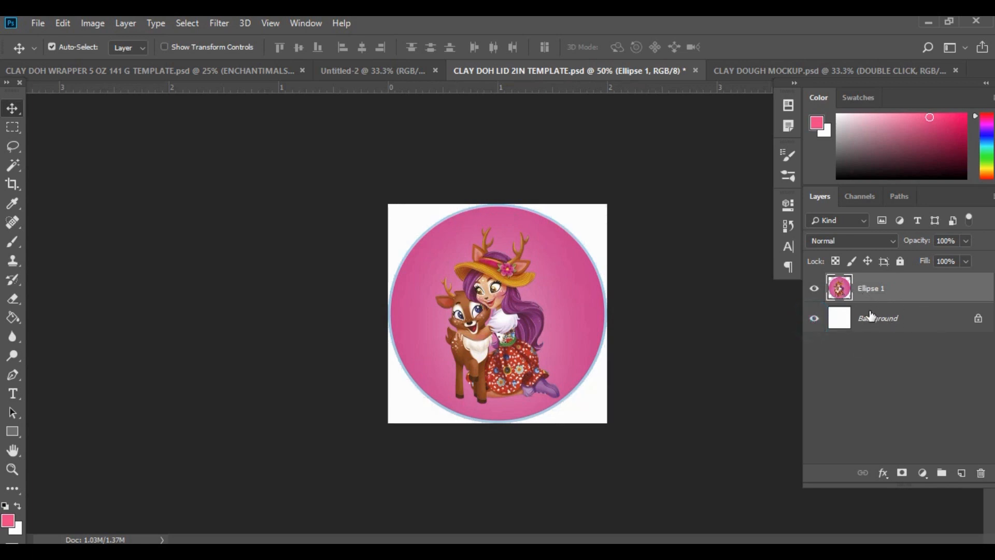
pyautogui.click(815, 318)
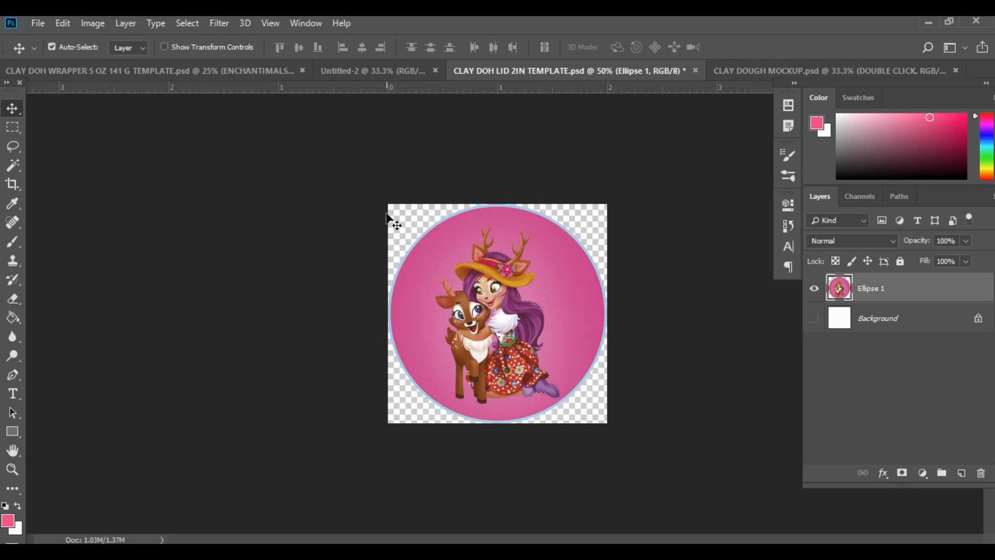
# Open the clay dough mockup's wrapper smart object and copy the flattened Untitled-2 wrapper design into it.
pyautogui.click(738, 73)
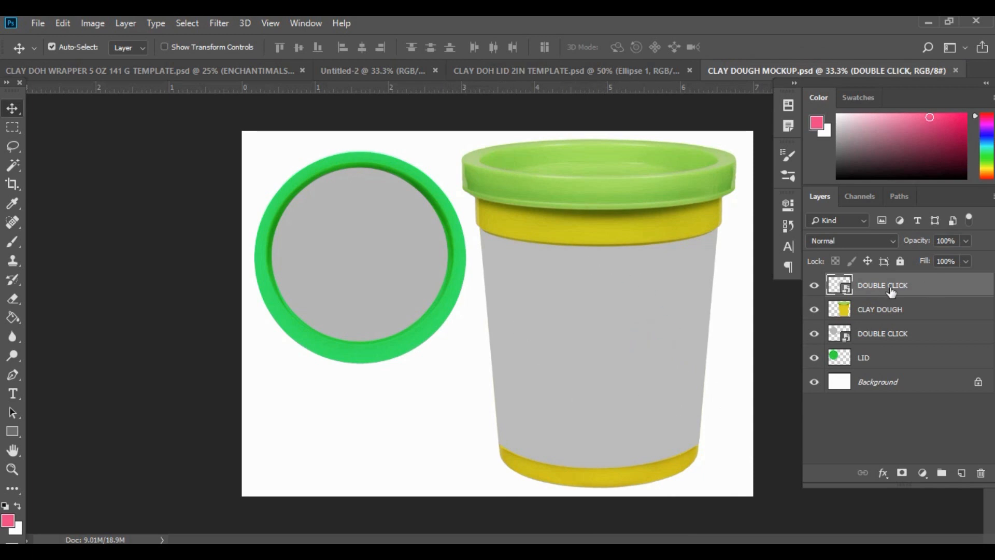
pyautogui.doubleClick(848, 293)
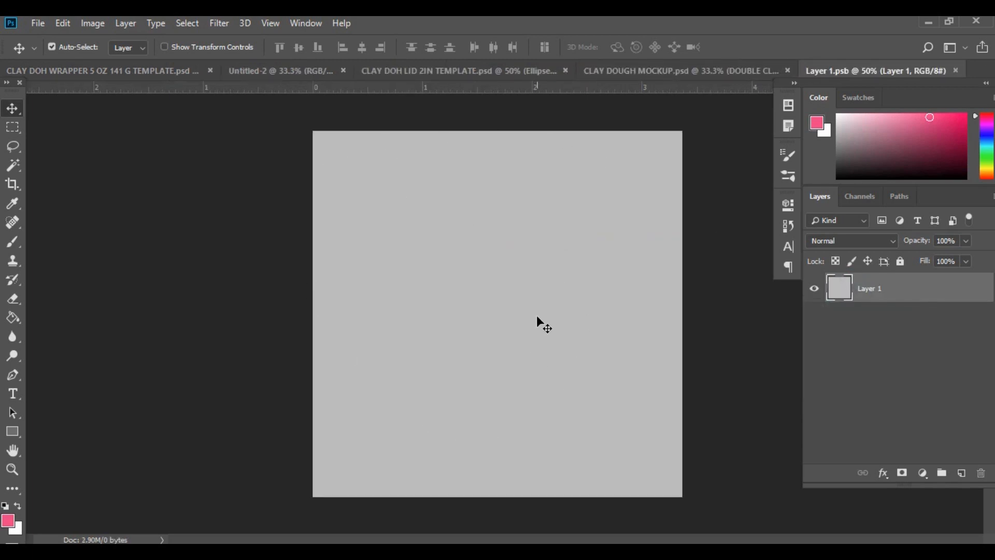
pyautogui.click(263, 69)
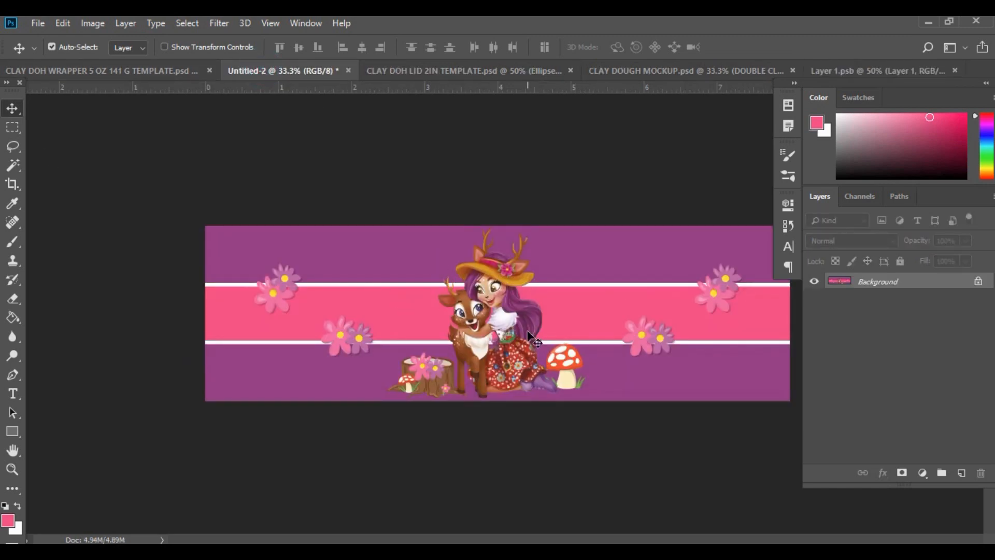
pyautogui.moveTo(900, 283); pyautogui.dragTo(492, 282)
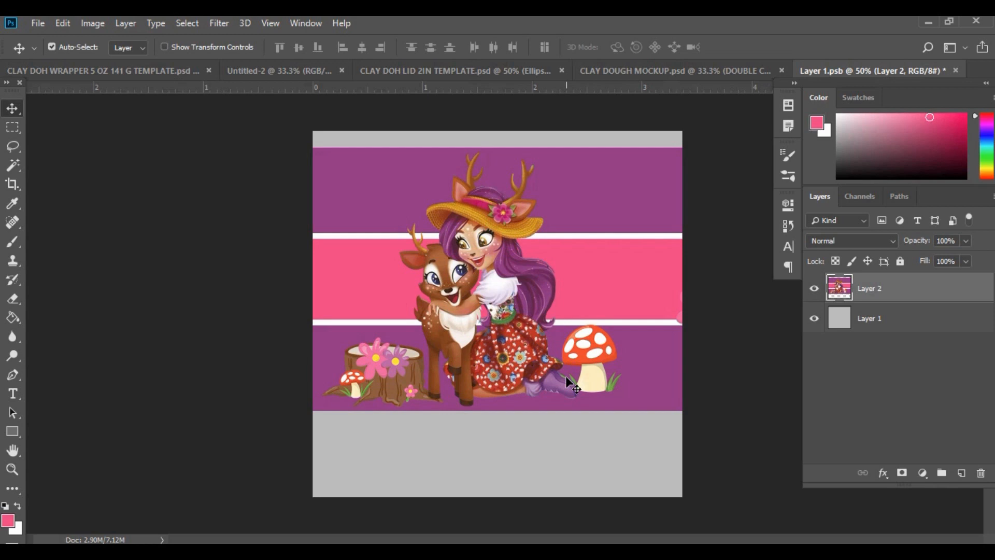
# Scale the wrapper artwork to 141.83% width and 139.72% height, and centre the character at X 506 px, Y 499 px.
pyautogui.hotkey('ctrl', '-')
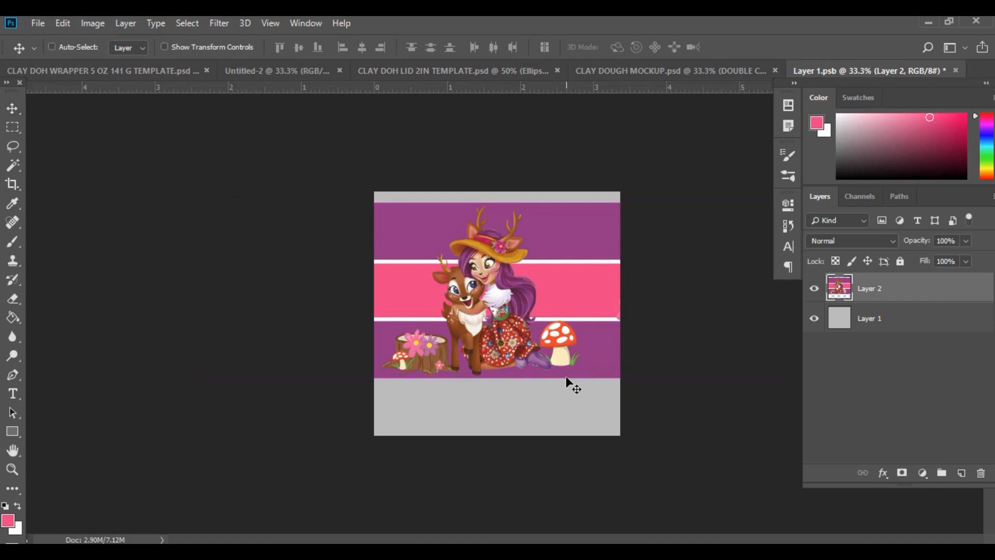
pyautogui.hotkey('ctrl', 't')
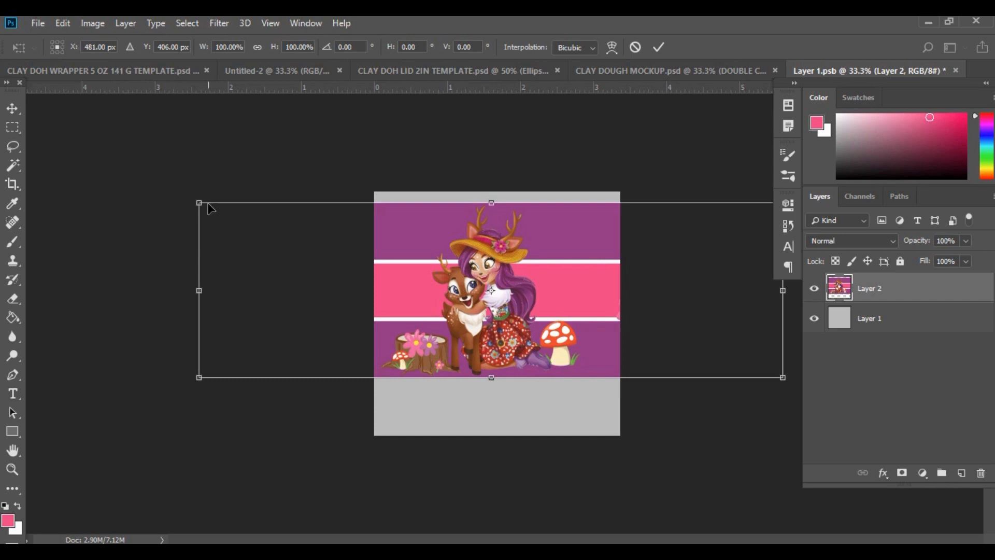
pyautogui.moveTo(199, 203); pyautogui.dragTo(160, 175)
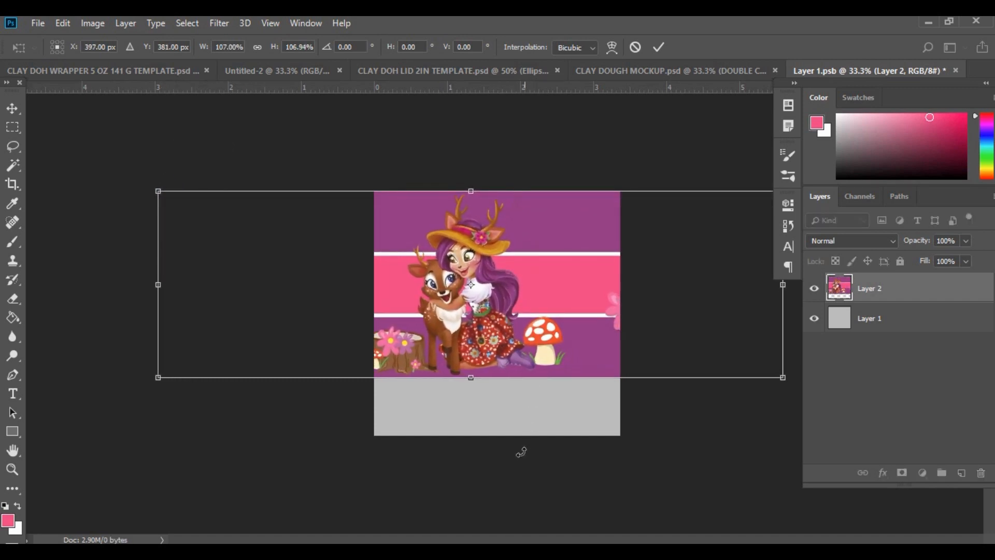
pyautogui.moveTo(784, 377); pyautogui.dragTo(987, 439)
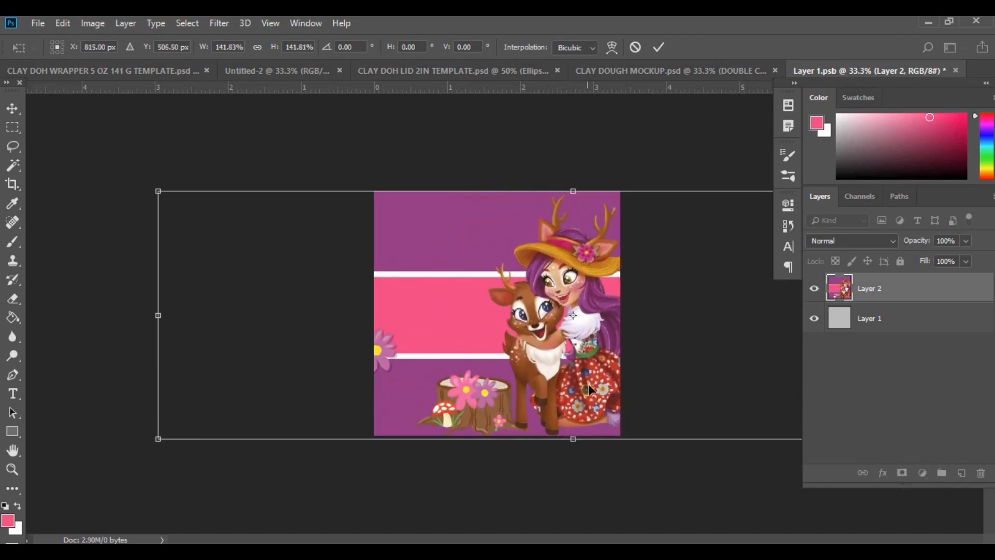
pyautogui.moveTo(572, 439); pyautogui.dragTo(574, 436)
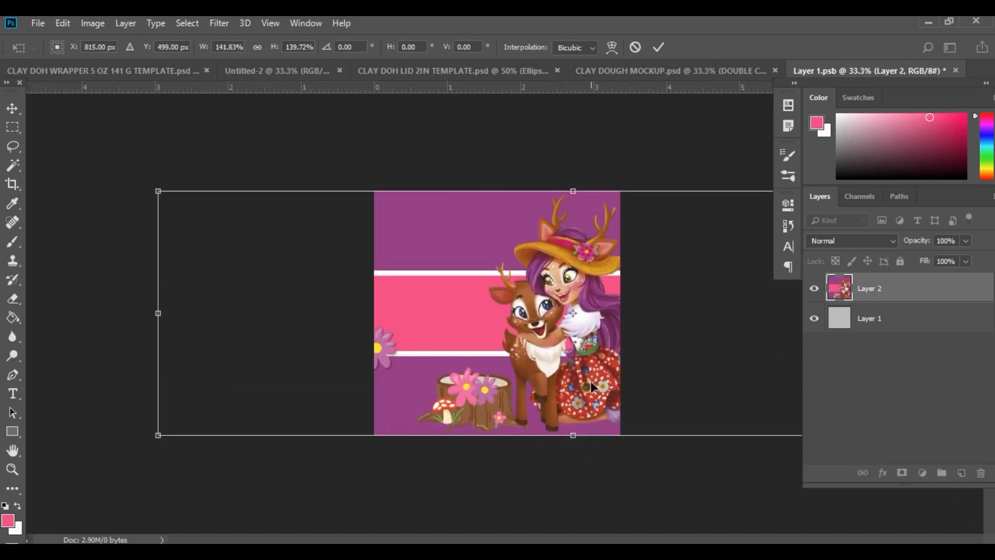
pyautogui.moveTo(603, 381); pyautogui.dragTo(533, 376)
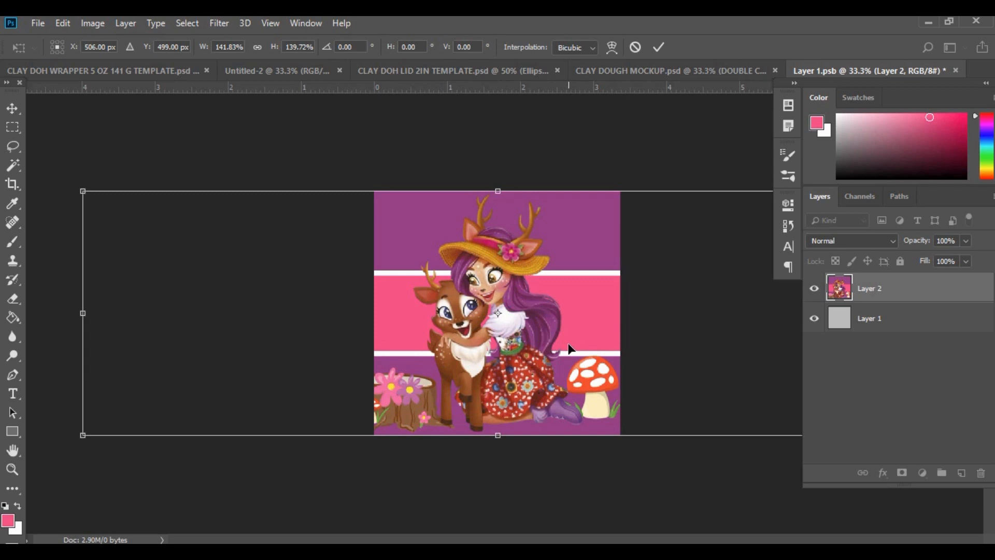
pyautogui.press('Return')
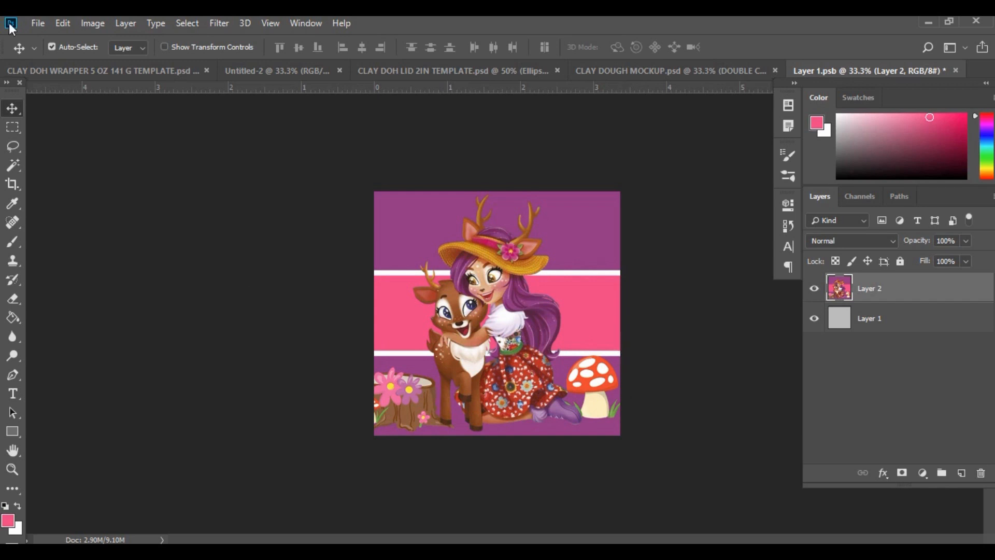
# Save the wrapper smart object Layer 1.psb and return to the CLAY DOUGH MOCKUP file.
pyautogui.click(34, 22)
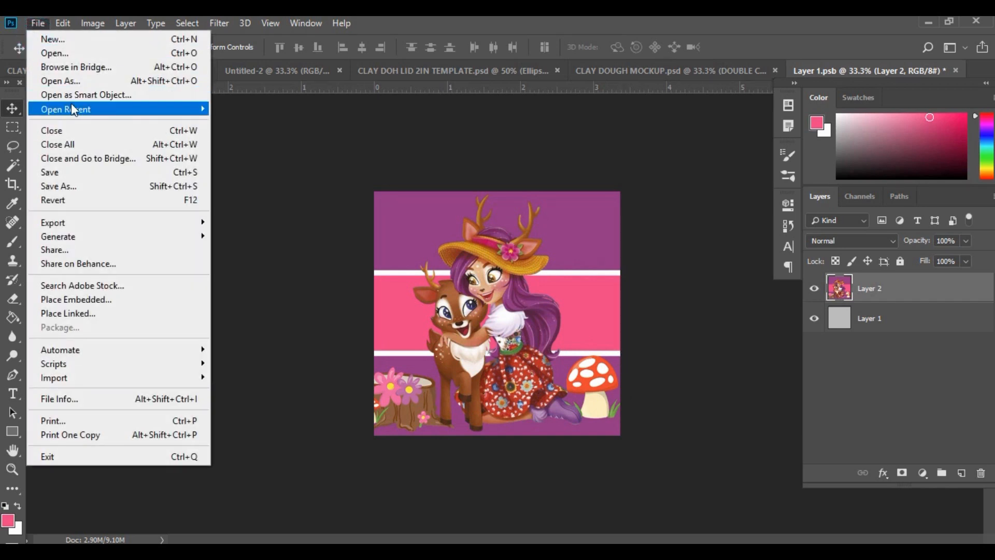
pyautogui.click(57, 175)
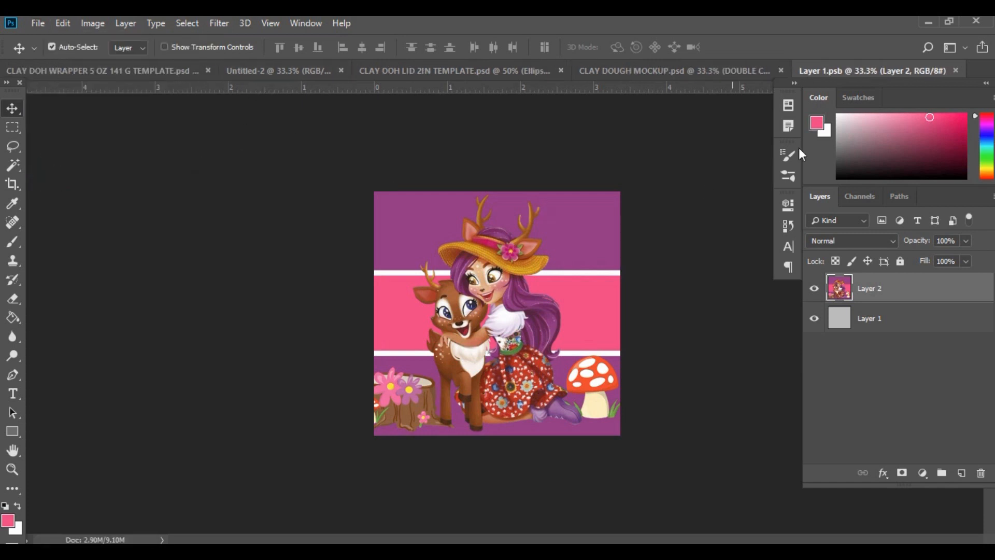
pyautogui.click(621, 67)
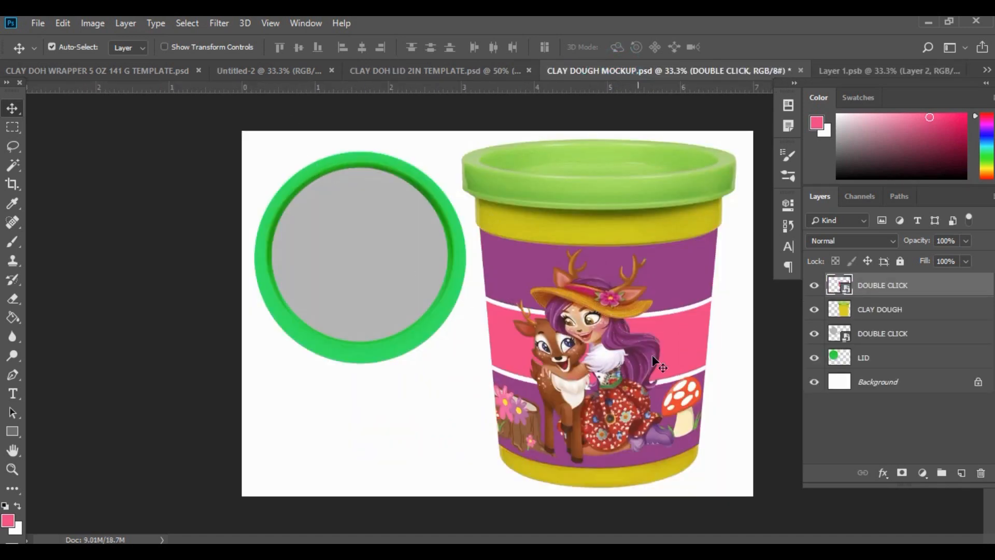
# Open the mockup's round lid smart object and copy the merged lid design into it over the gray circle.
pyautogui.click(878, 335)
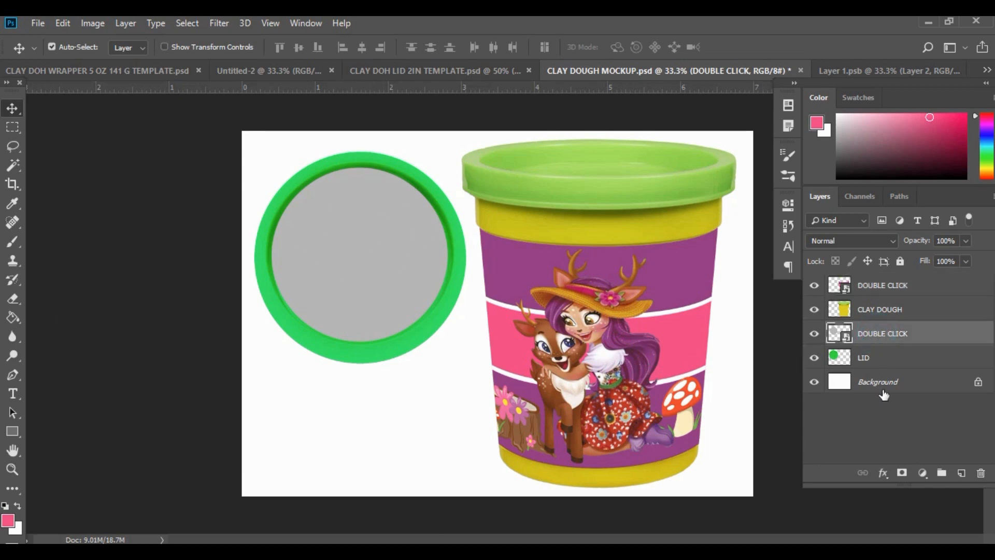
pyautogui.doubleClick(846, 336)
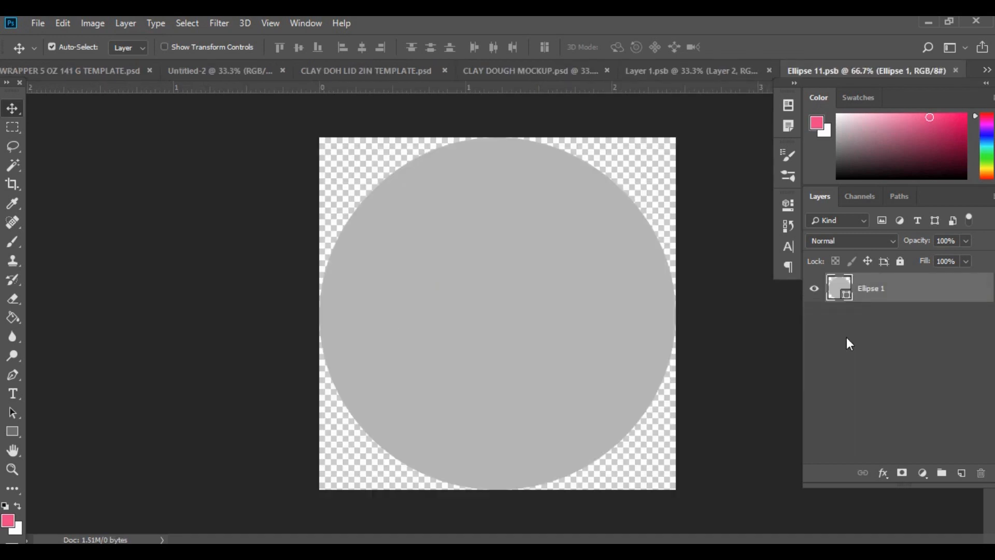
pyautogui.click(349, 69)
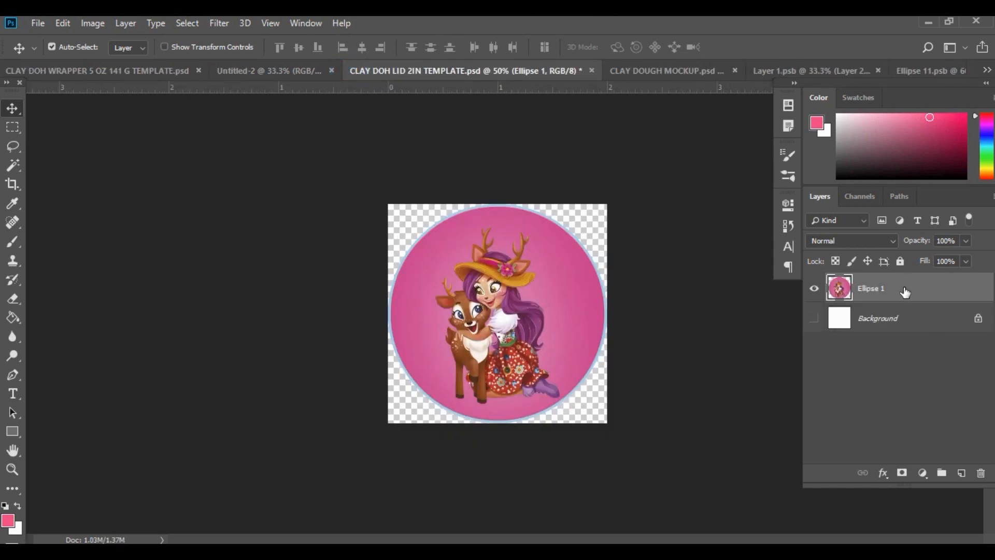
pyautogui.moveTo(905, 289); pyautogui.dragTo(500, 318)
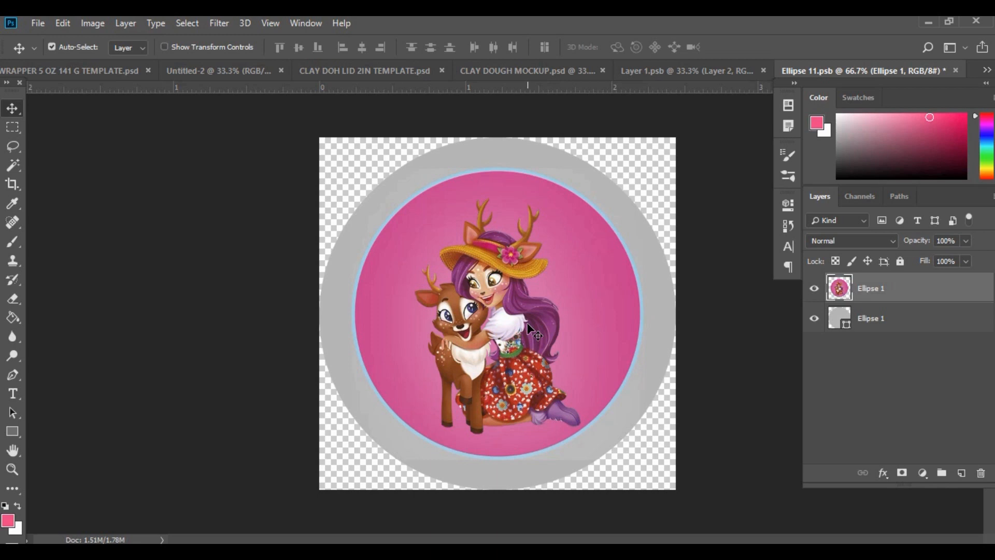
# Stretch the lid artwork to 122% width and 120.5% height so it covers the gray circle up to the canvas edges.
pyautogui.hotkey('ctrl', 't')
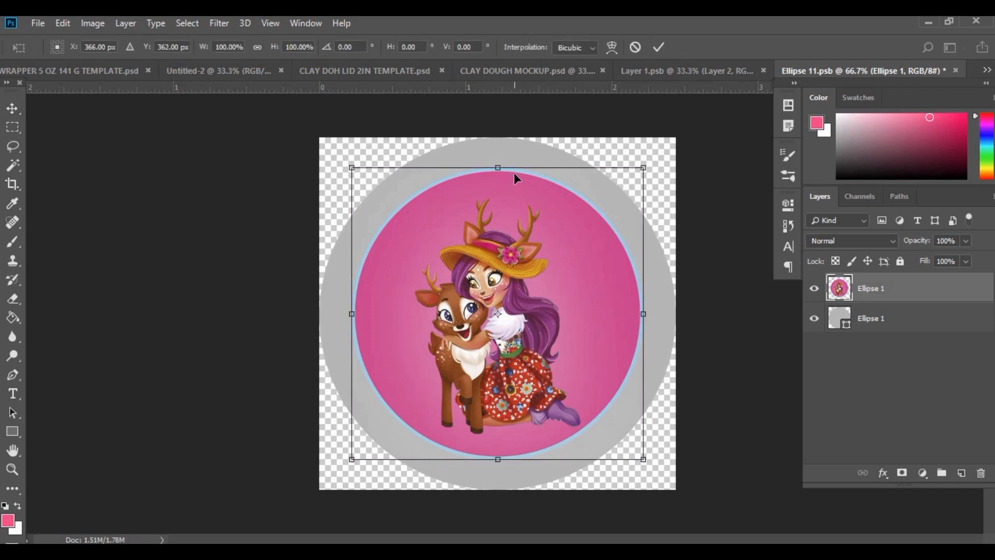
pyautogui.moveTo(498, 167); pyautogui.dragTo(505, 138)
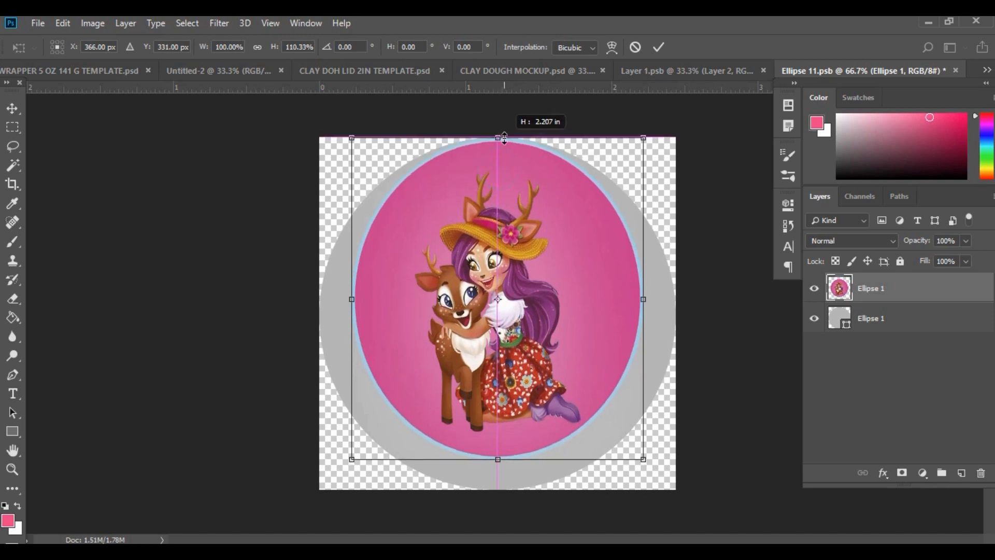
pyautogui.moveTo(352, 299); pyautogui.dragTo(319, 297)
pyautogui.moveTo(482, 460); pyautogui.dragTo(474, 490)
pyautogui.moveTo(646, 316); pyautogui.dragTo(678, 325)
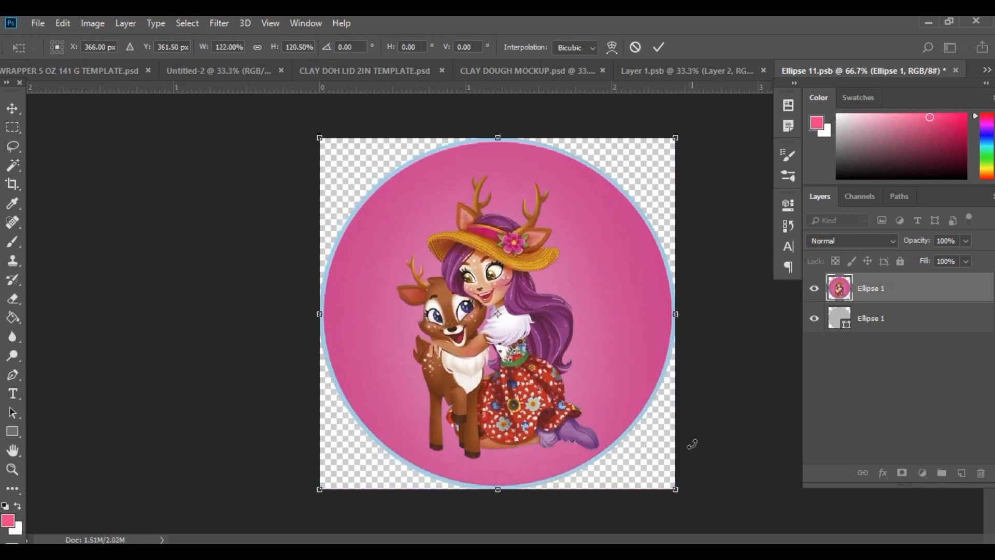
pyautogui.press('Return')
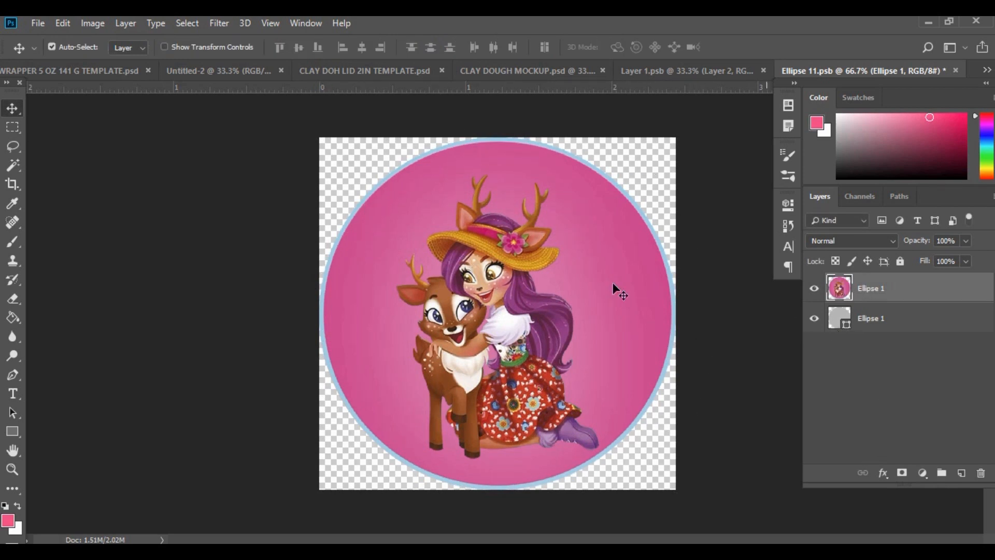
# Check the gray circle's coverage by toggling its visibility, save the lid smart object Ellipse 11.psb, and return to the mockup.
pyautogui.click(814, 321)
pyautogui.click(814, 320)
pyautogui.click(37, 23)
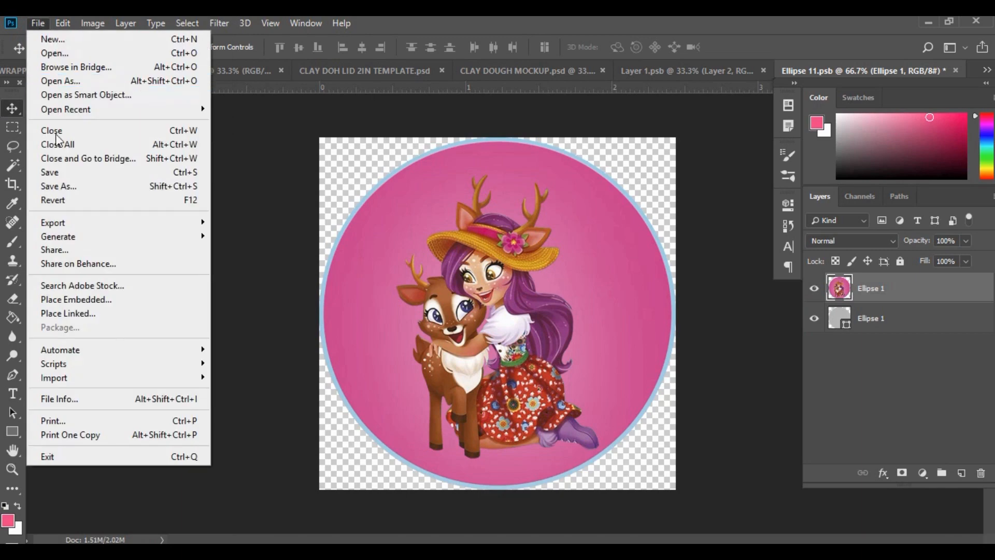
pyautogui.click(55, 173)
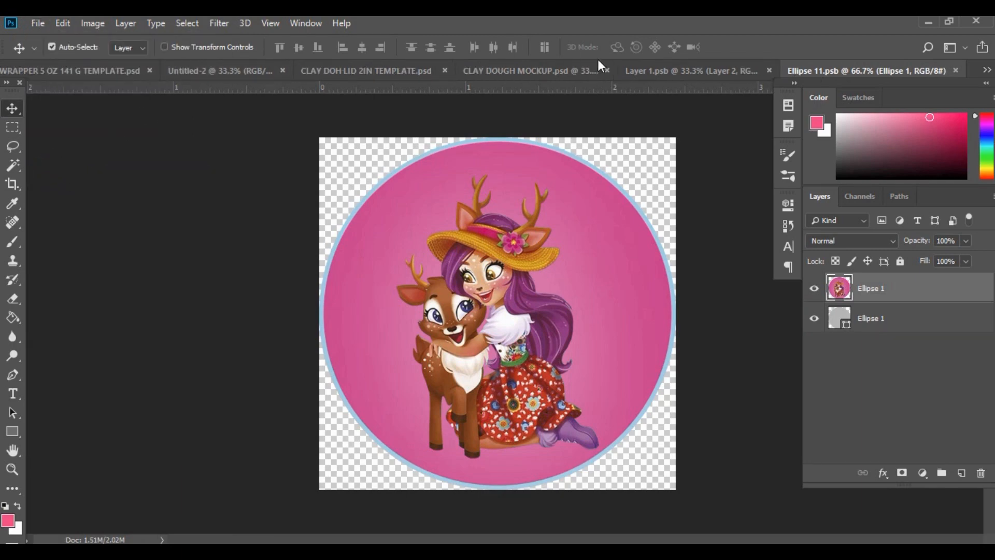
pyautogui.click(530, 69)
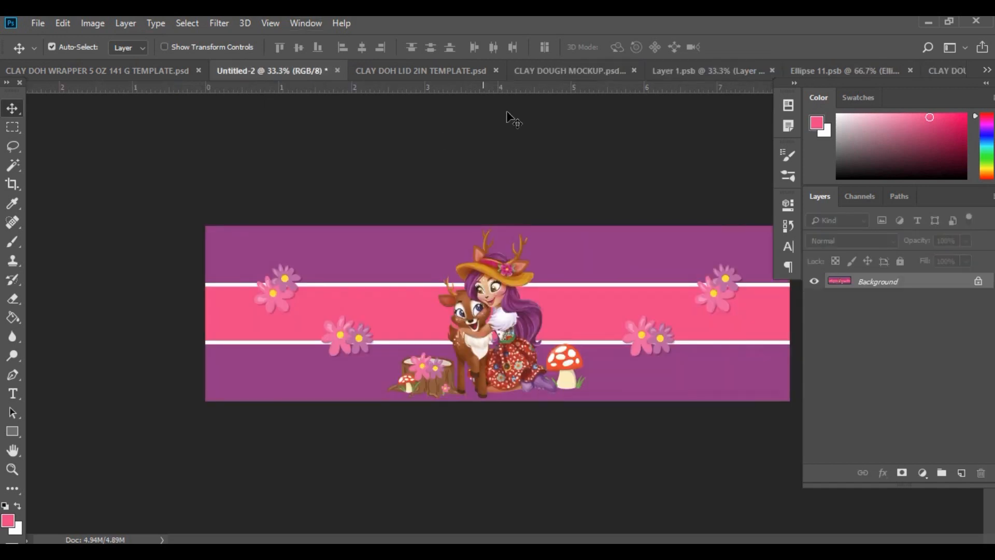
# Close the saved wrapper smart object file Layer 1.psb.
pyautogui.click(661, 71)
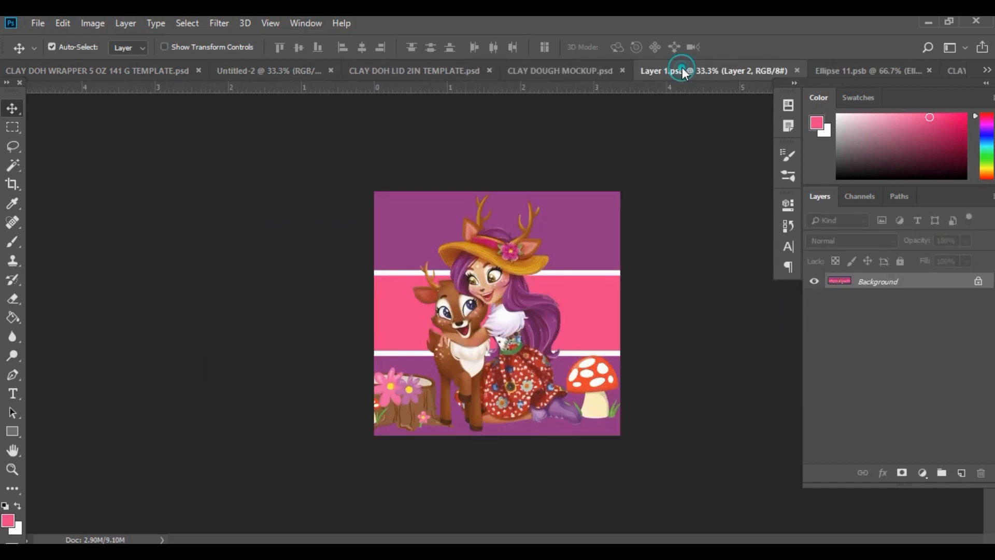
pyautogui.click(798, 70)
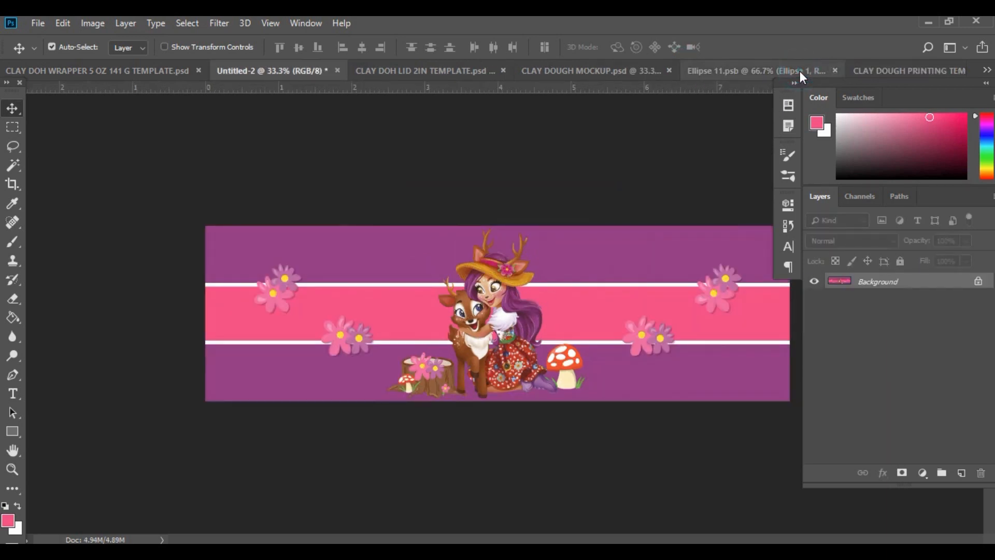
# Close the lid smart object file Ellipse 11.psb and return to CLAY DOUGH MOCKUP.psd.
pyautogui.click(738, 72)
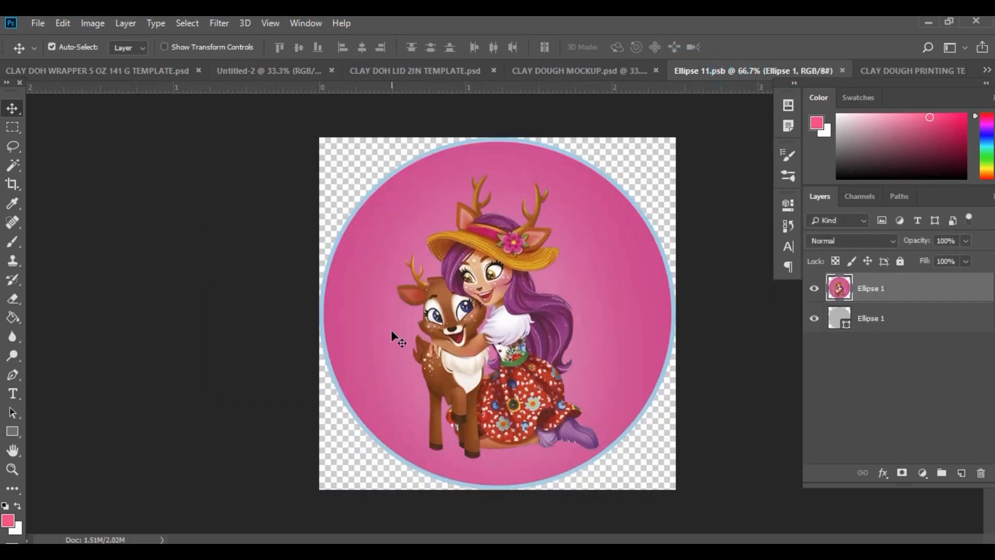
pyautogui.click(842, 70)
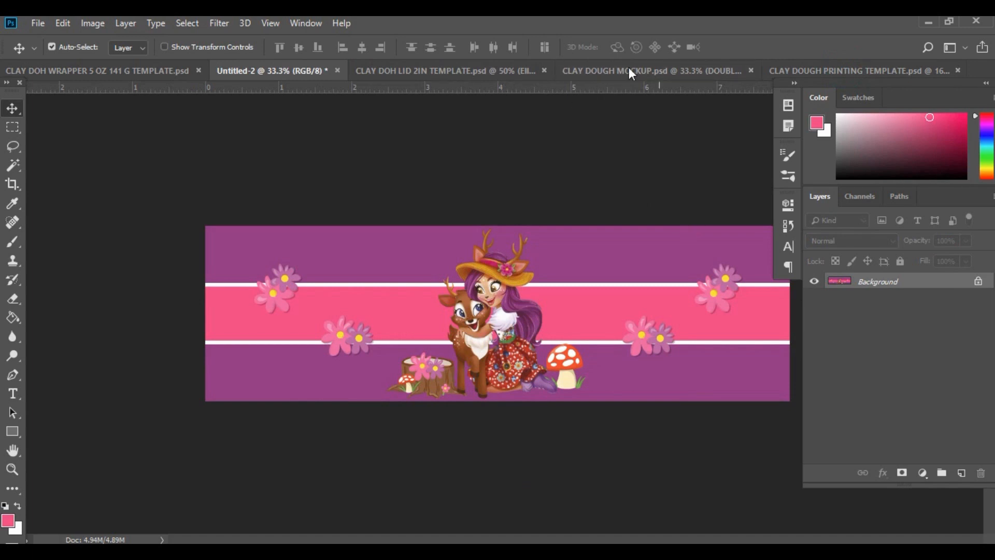
pyautogui.click(606, 70)
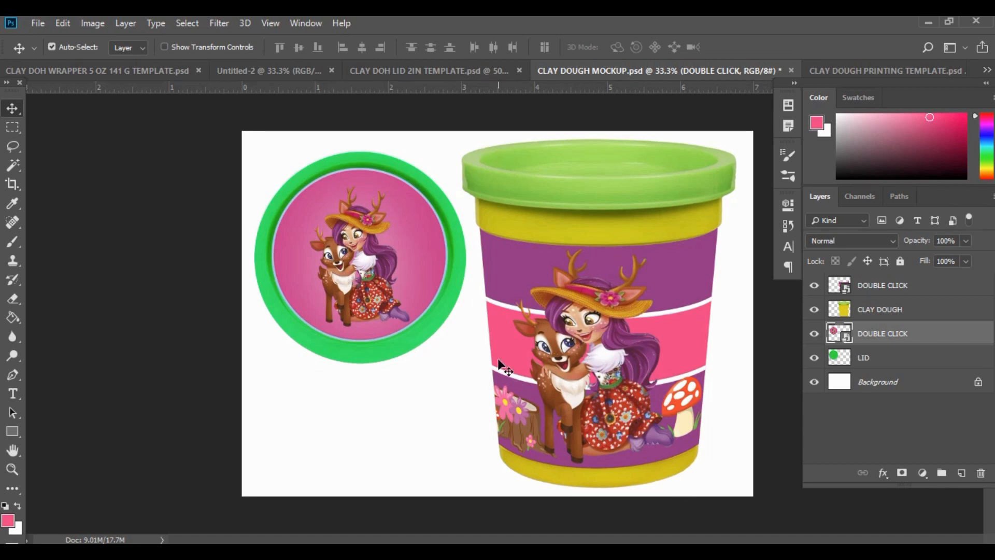
# Flatten the mockup image and save it as a PNG named WOODLAND with the large file size option.
pyautogui.click(118, 23)
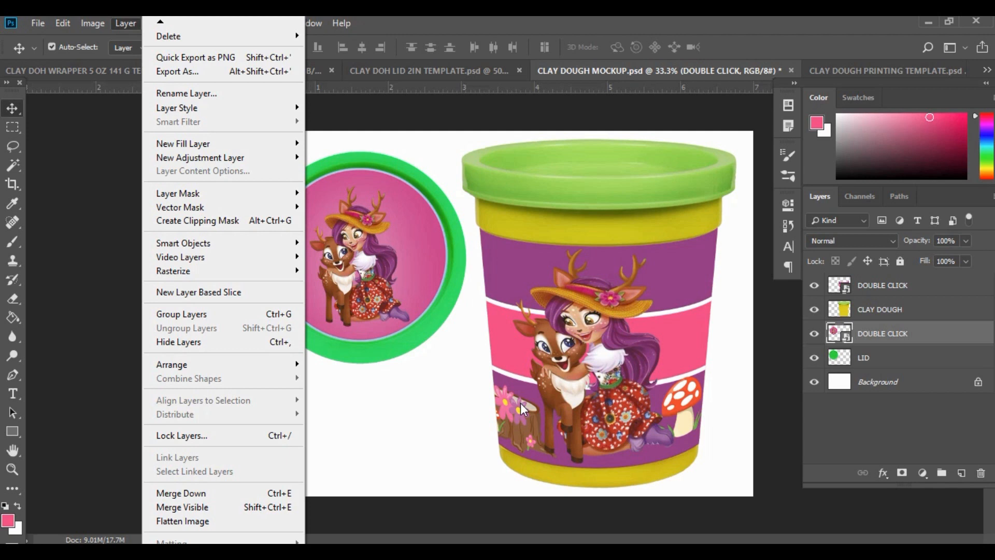
pyautogui.click(204, 522)
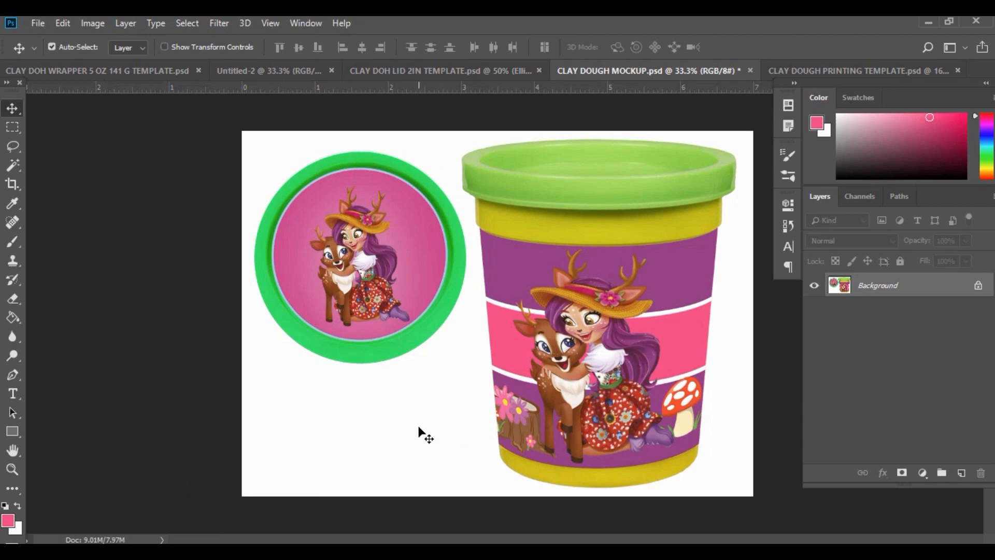
pyautogui.click(38, 23)
pyautogui.click(63, 185)
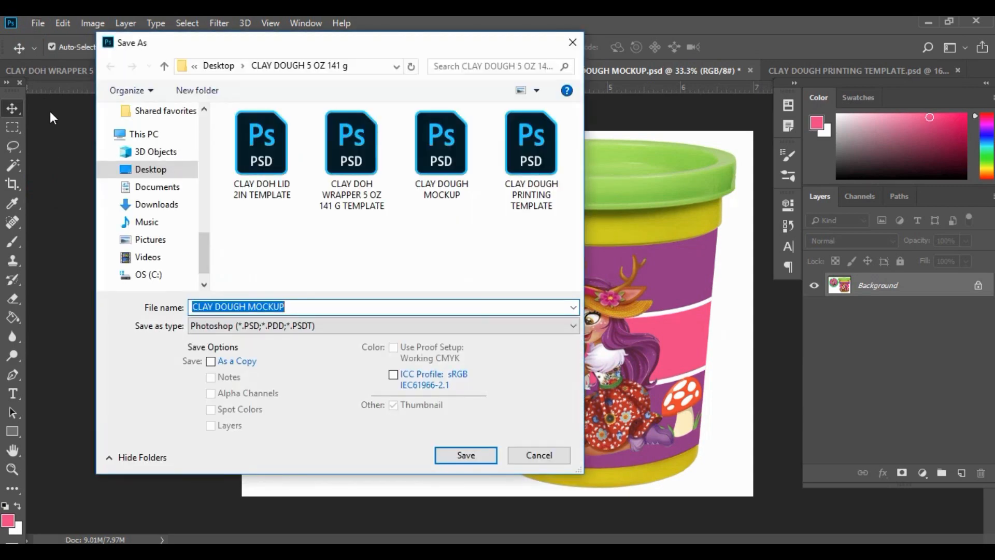
pyautogui.click(289, 327)
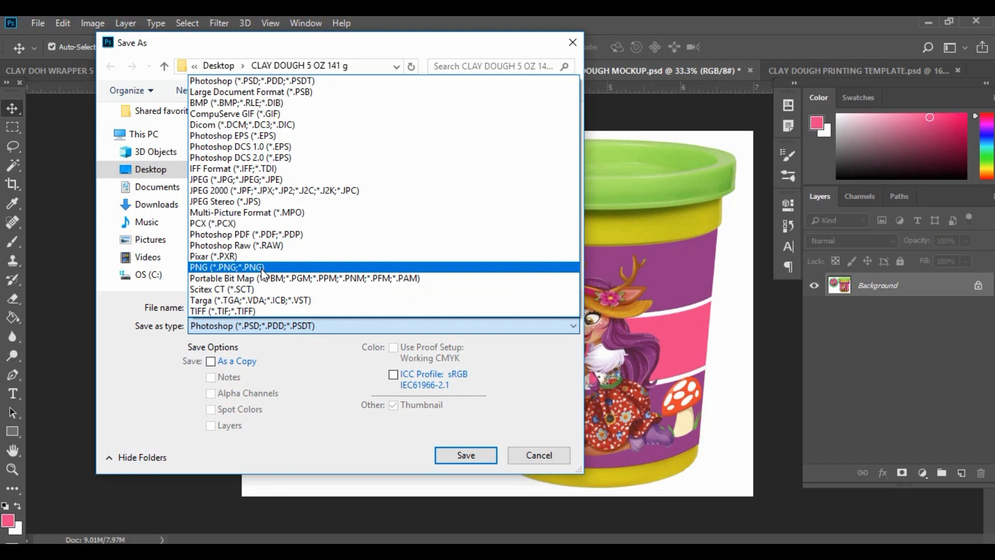
pyautogui.click(225, 266)
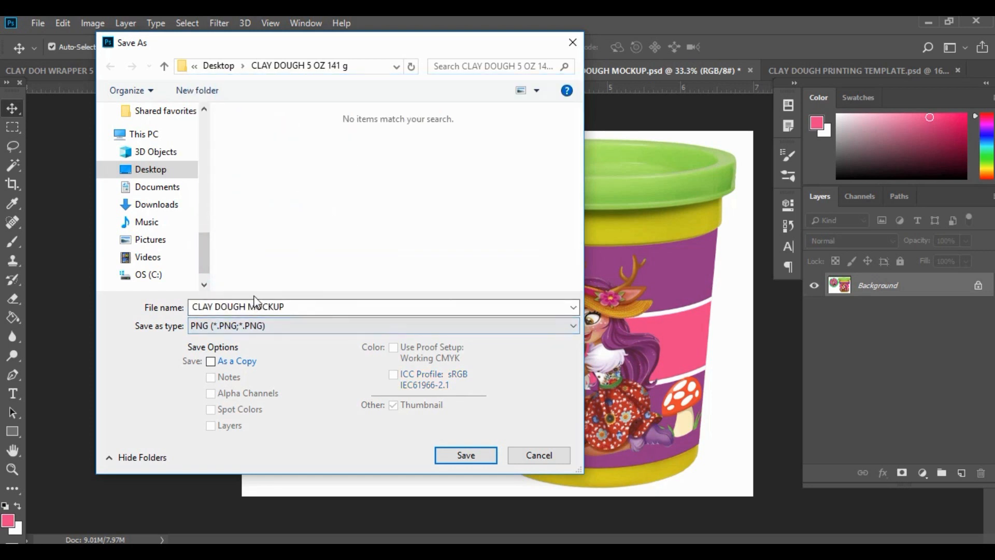
pyautogui.click(301, 308)
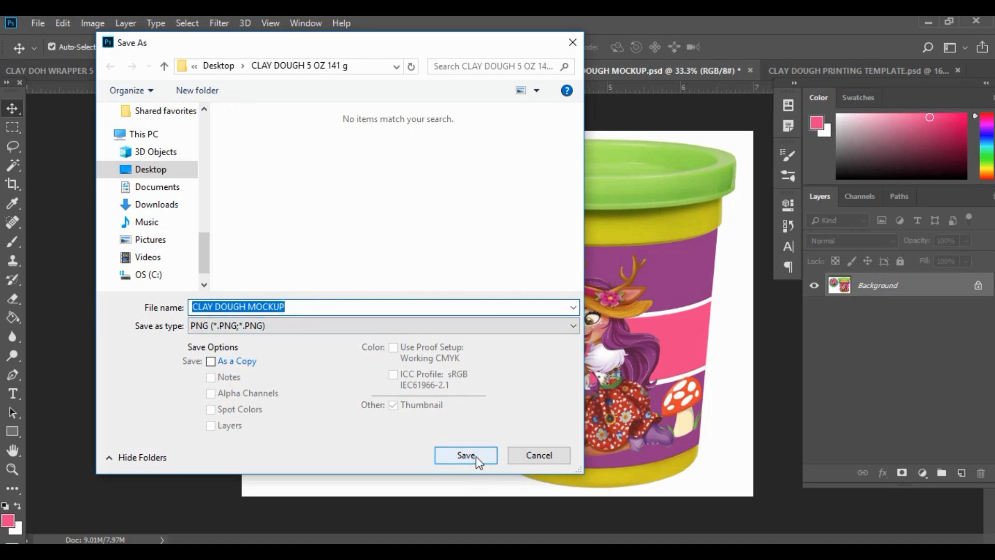
pyautogui.write('WOODLAND')
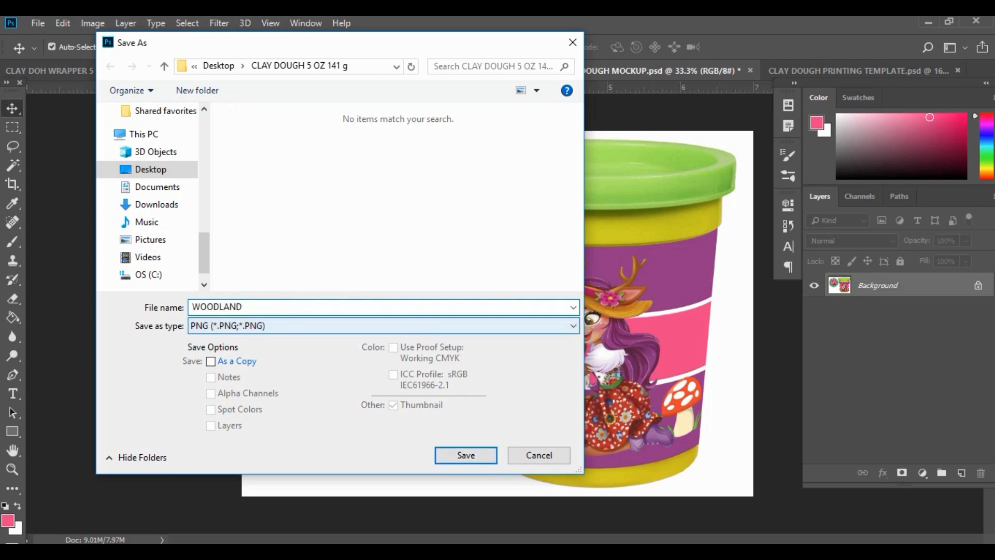
pyautogui.click(476, 453)
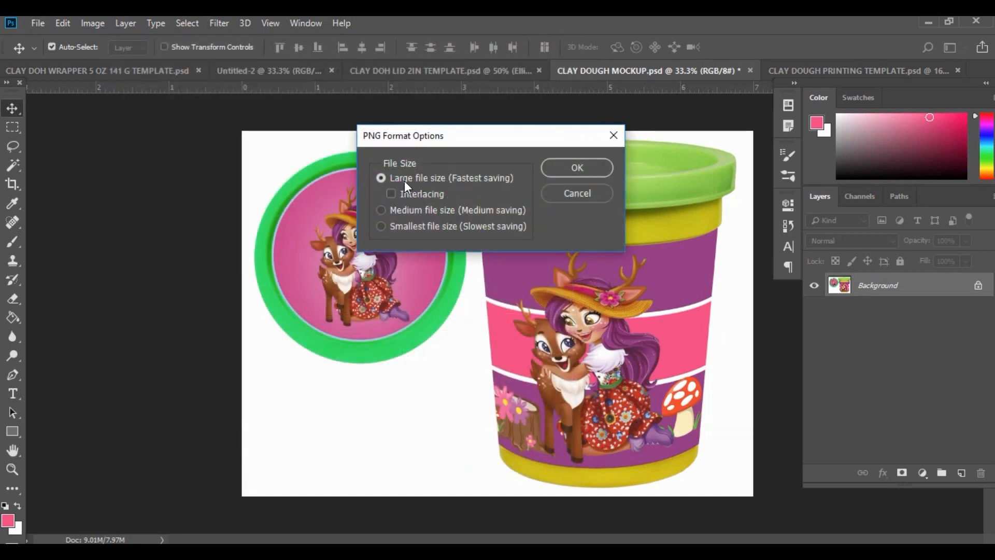
pyautogui.click(592, 167)
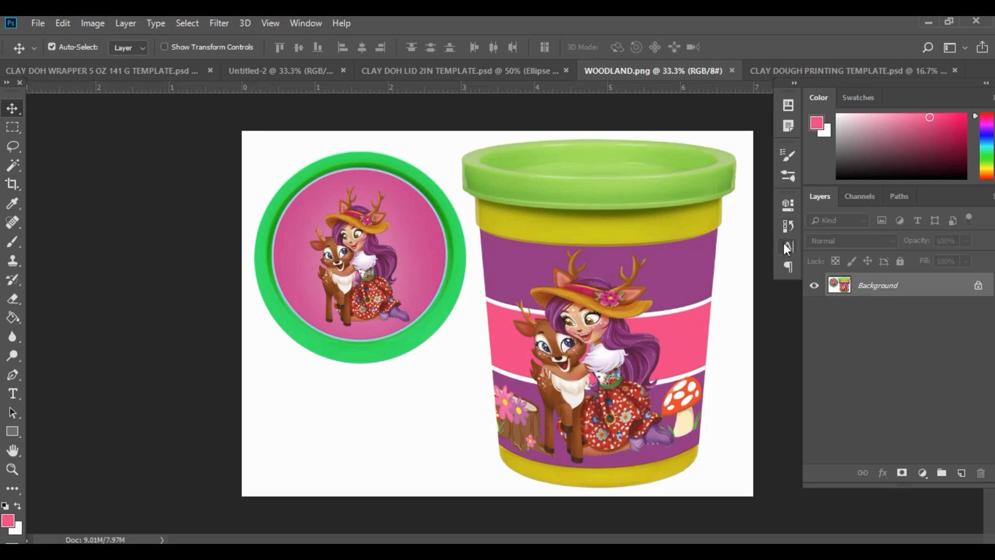
# Revert the mockup to its Open history state, save it over CLAY DOUGH MOCKUP.psd in Photoshop format, and close it.
pyautogui.click(789, 227)
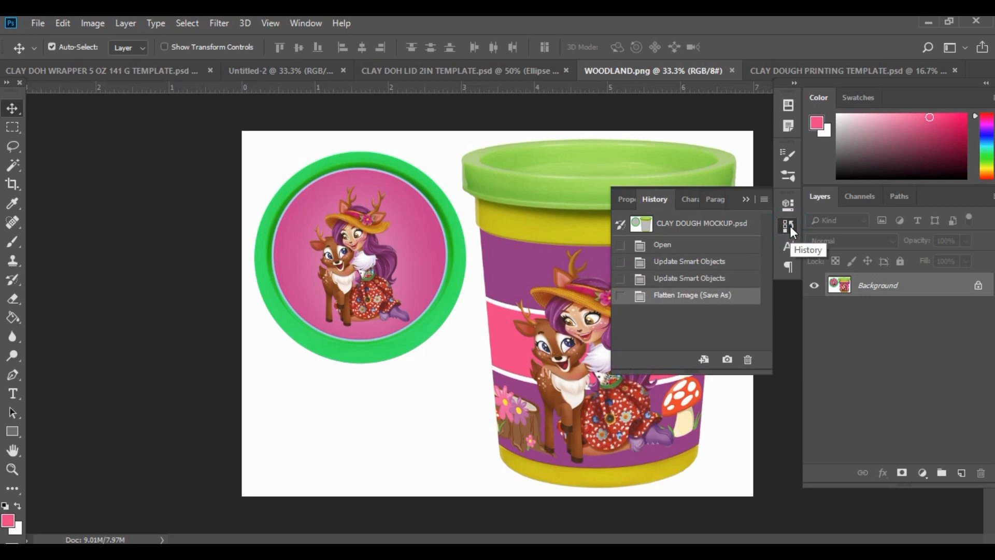
pyautogui.click(685, 247)
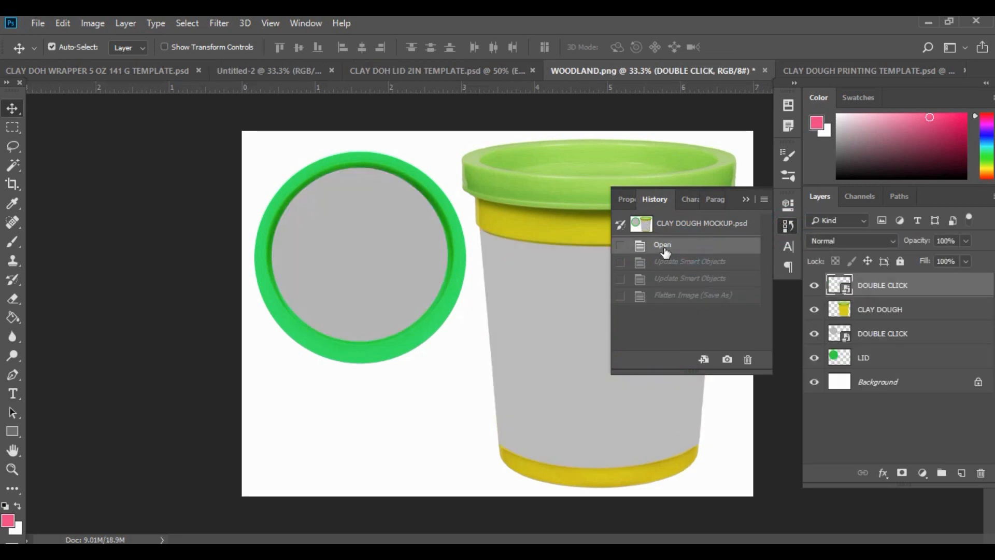
pyautogui.click(39, 25)
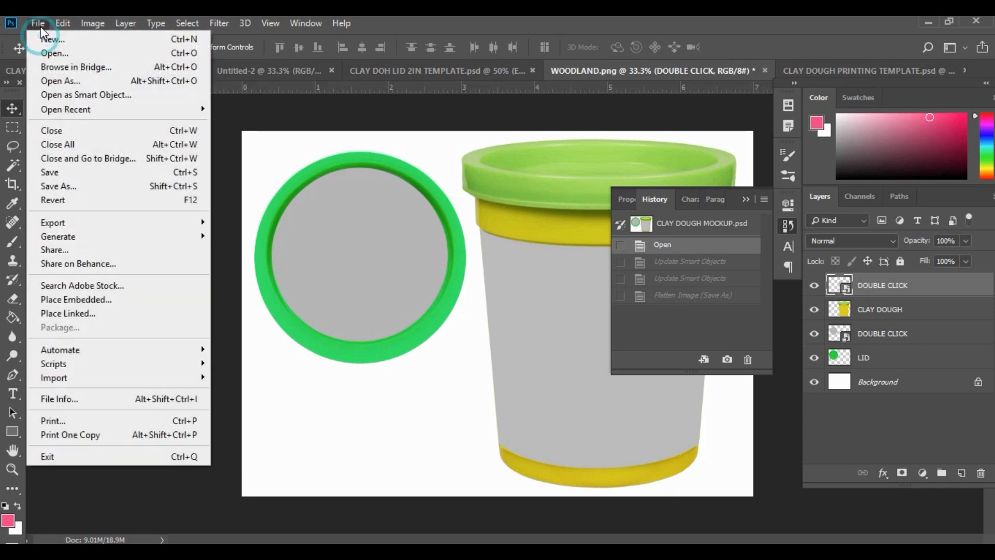
pyautogui.click(55, 185)
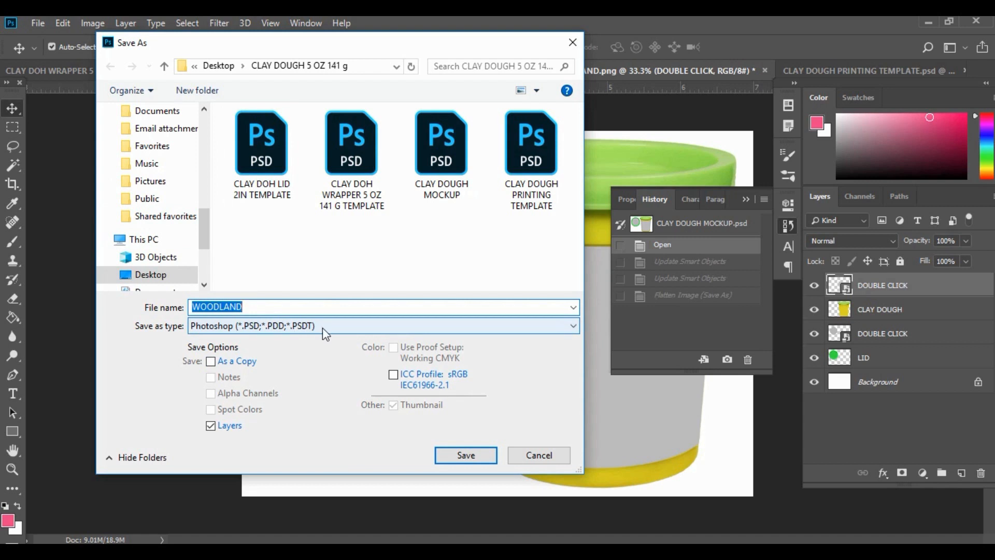
pyautogui.click(449, 188)
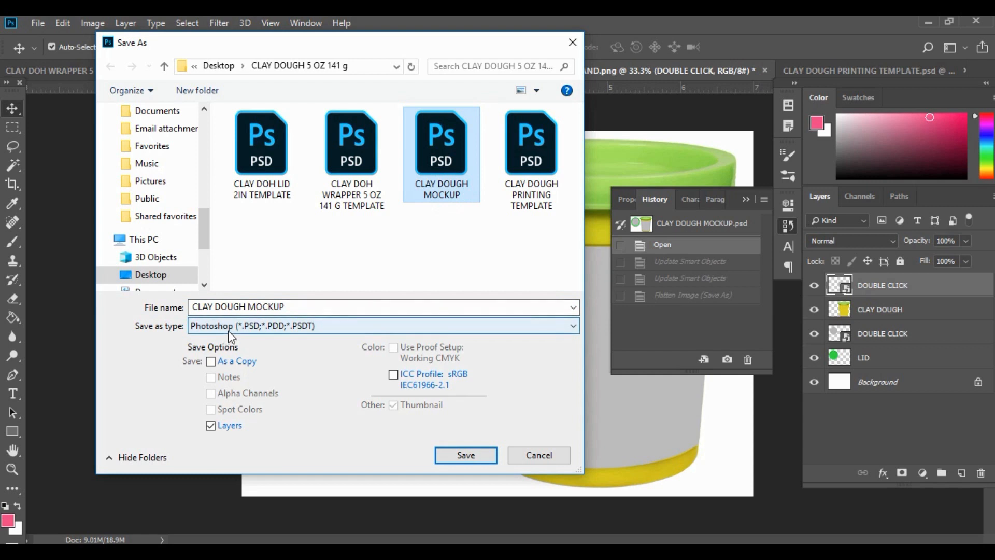
pyautogui.click(474, 457)
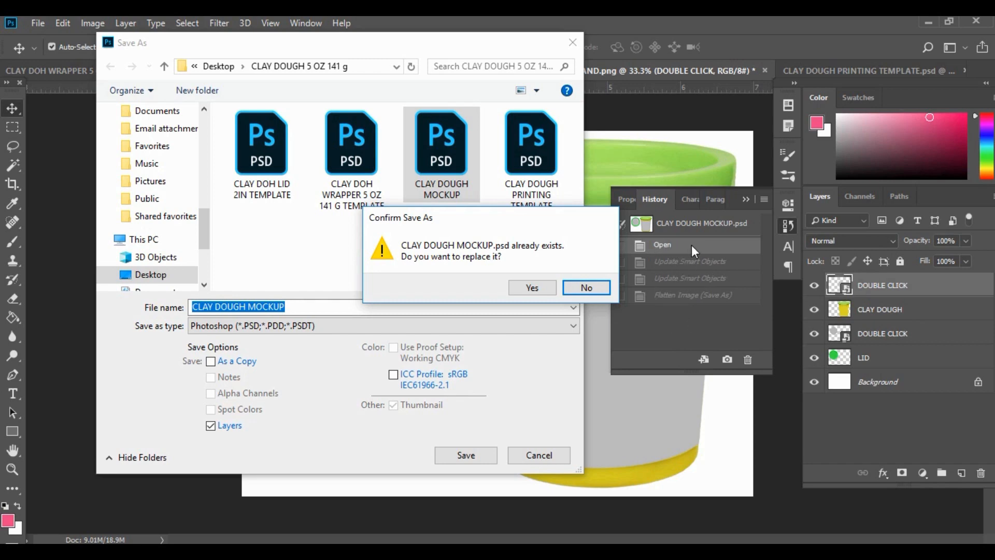
pyautogui.click(542, 287)
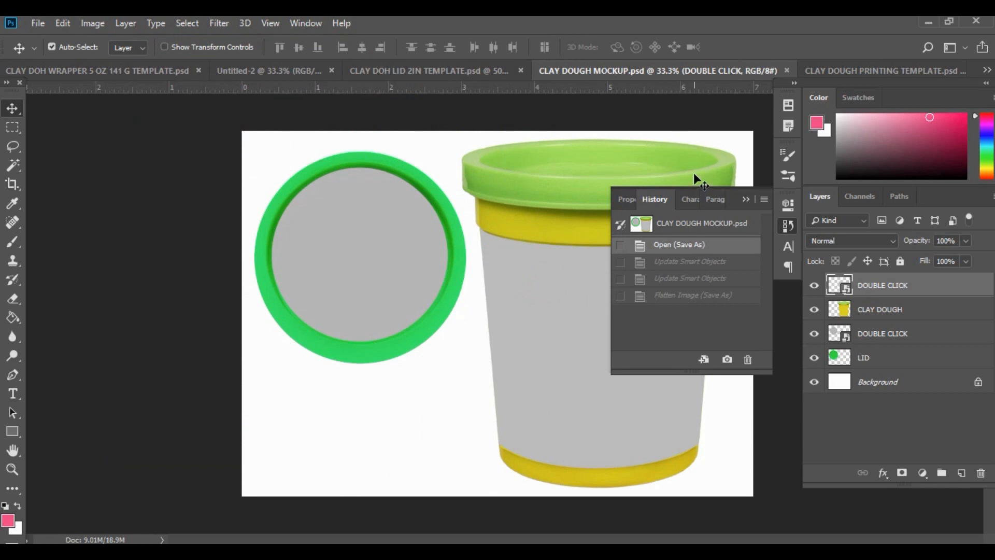
pyautogui.click(787, 70)
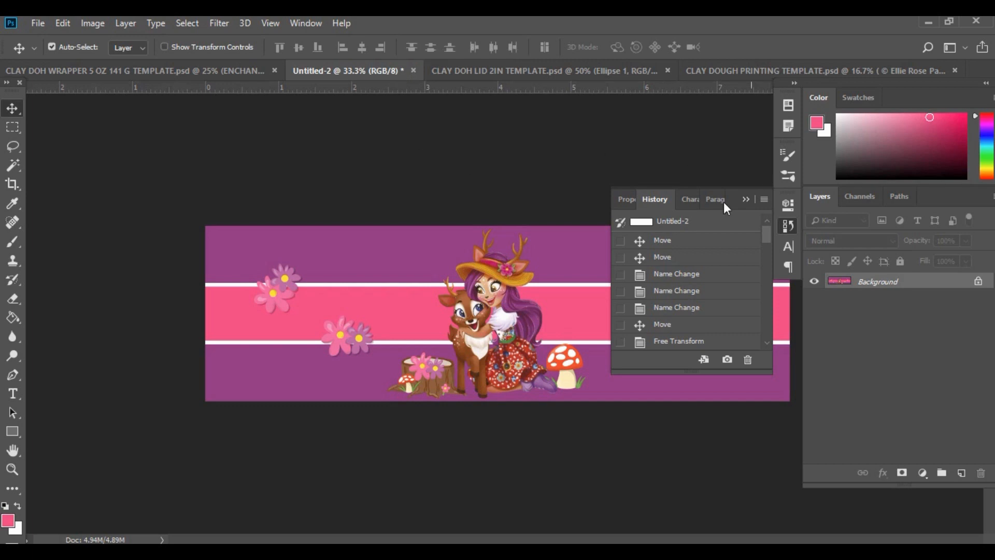
pyautogui.click(746, 200)
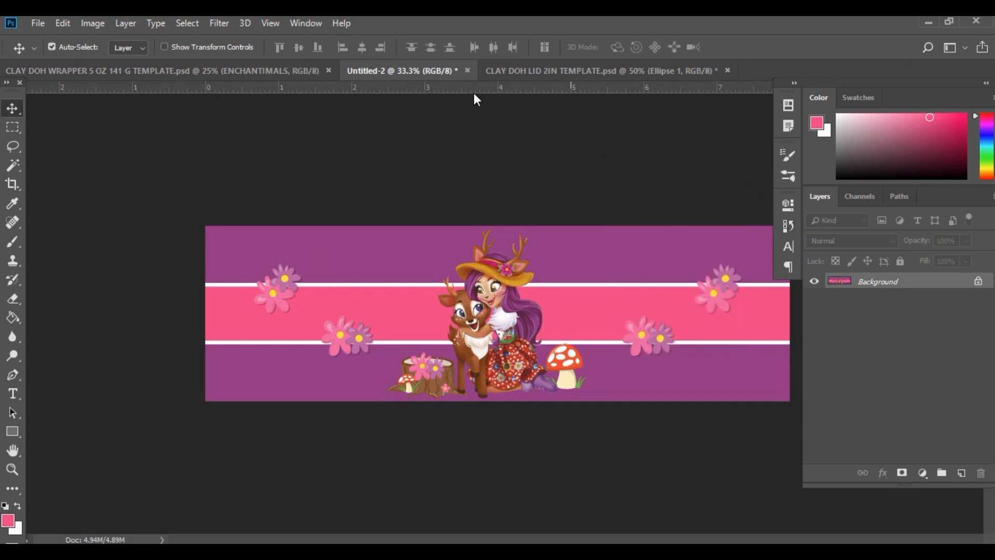
# Restore the layers of the flattened wrapper in Untitled-2 by returning to the last Move state before Flatten Image.
pyautogui.click(788, 226)
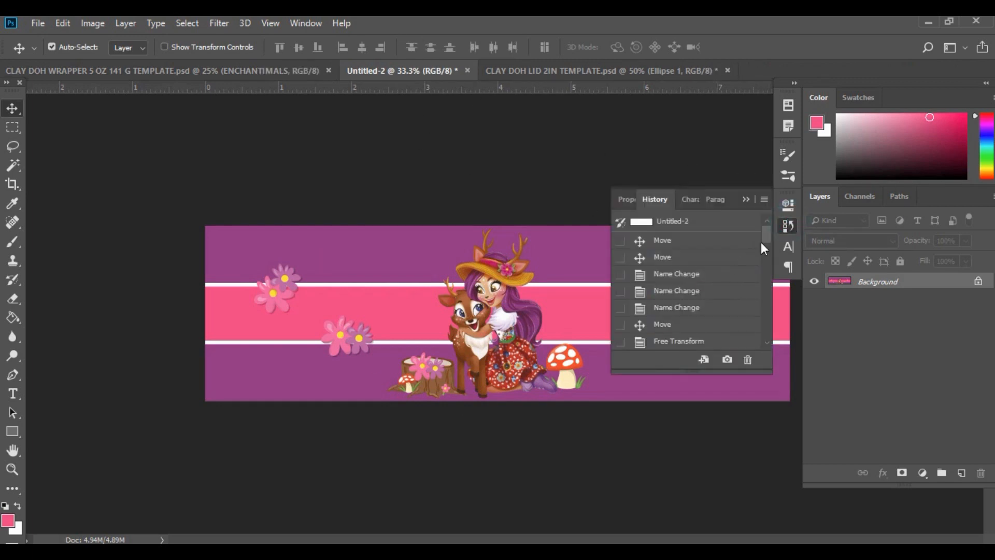
pyautogui.moveTo(762, 243); pyautogui.dragTo(680, 338)
pyautogui.click(662, 325)
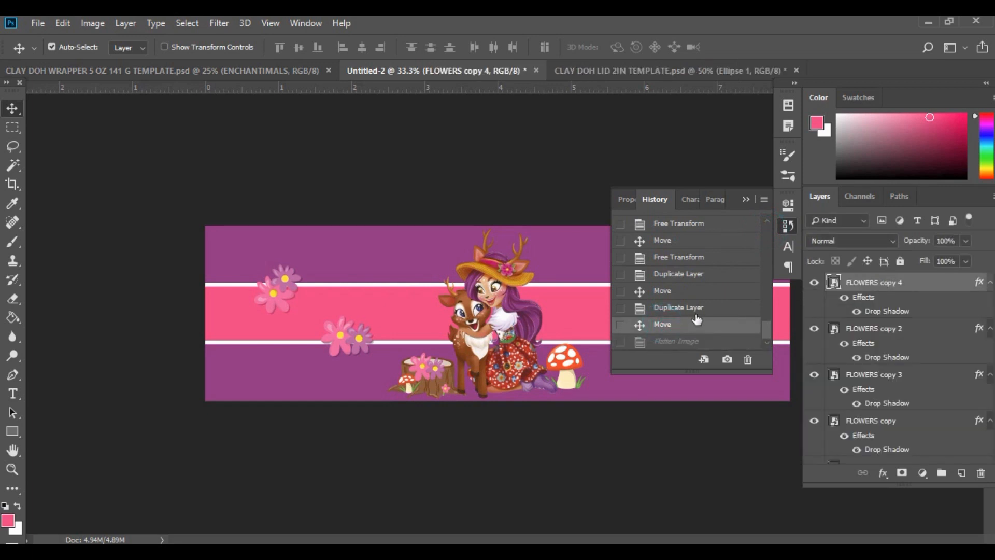
pyautogui.click(748, 201)
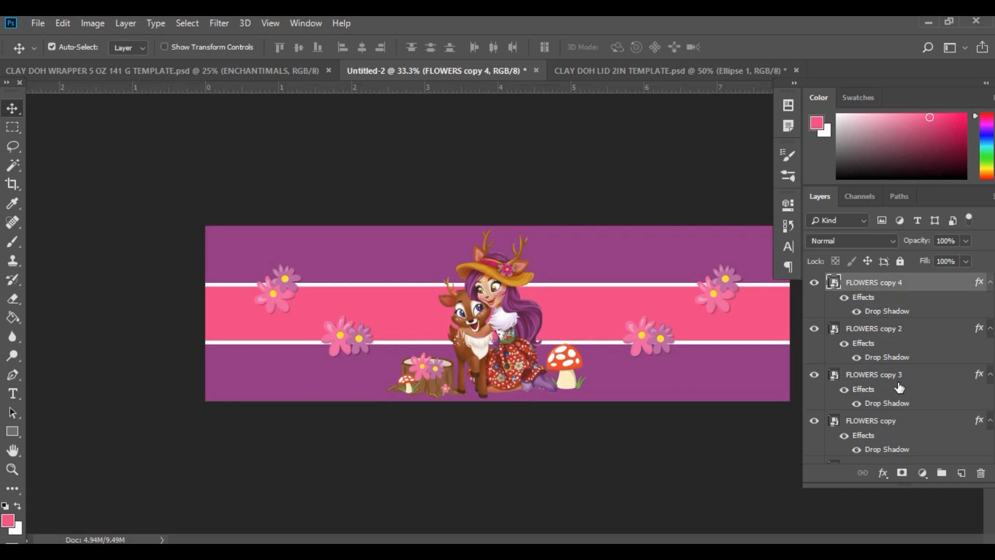
# Examine the ENCHANTIMALS group in the clay dough wrapper template by toggling its visibility and viewing its layers.
pyautogui.click(127, 68)
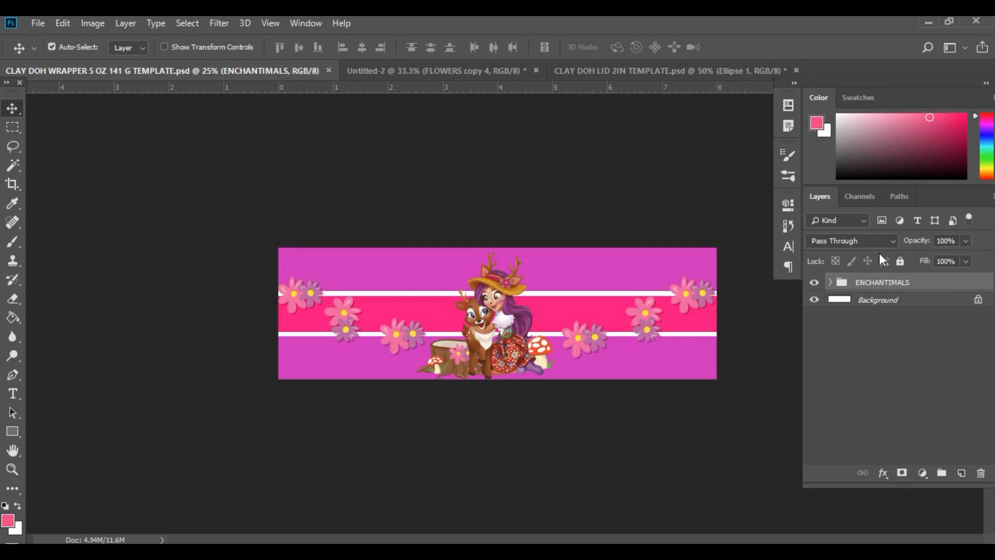
pyautogui.click(814, 283)
pyautogui.click(814, 282)
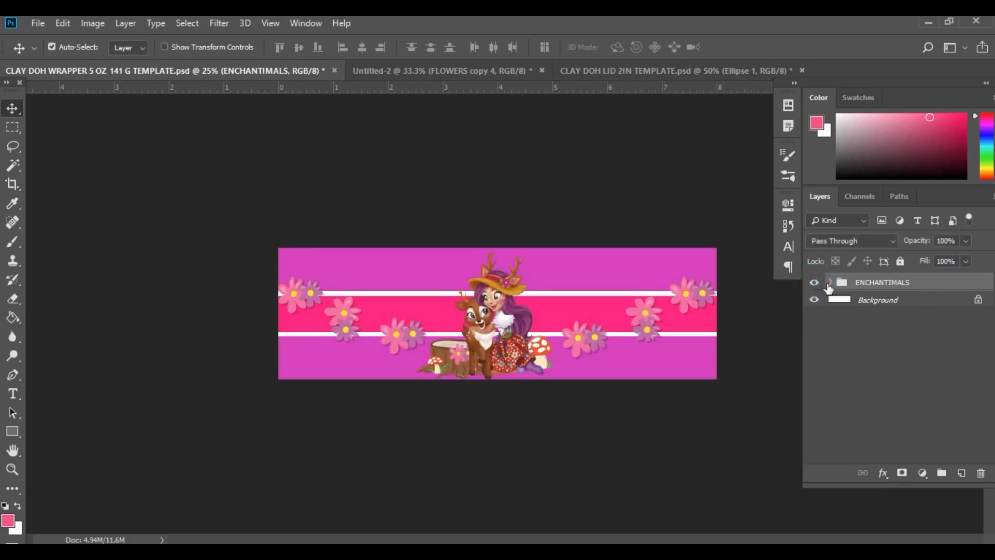
pyautogui.click(829, 283)
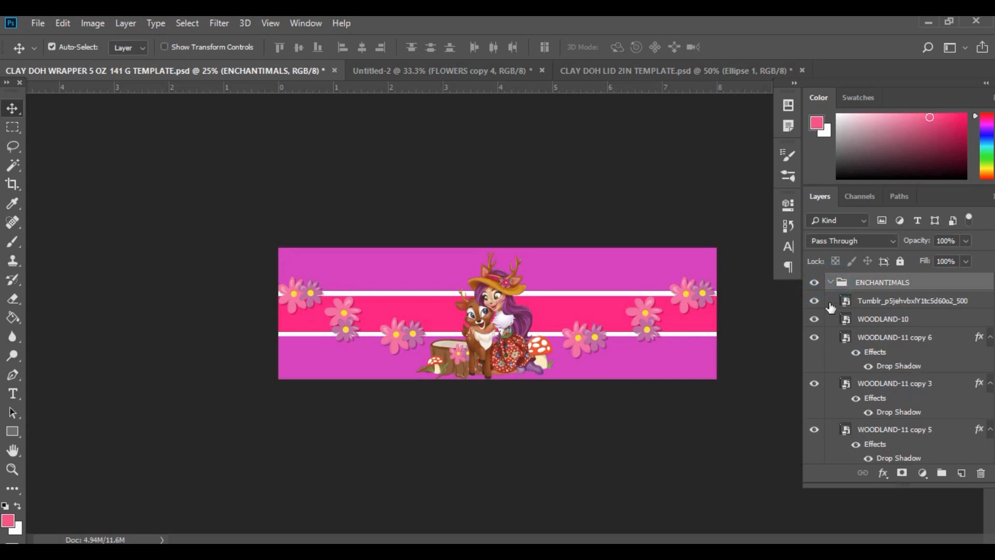
pyautogui.click(831, 282)
# Create a new layer group in the Untitled-2 wrapper document and name it WOODLAND.
pyautogui.click(417, 67)
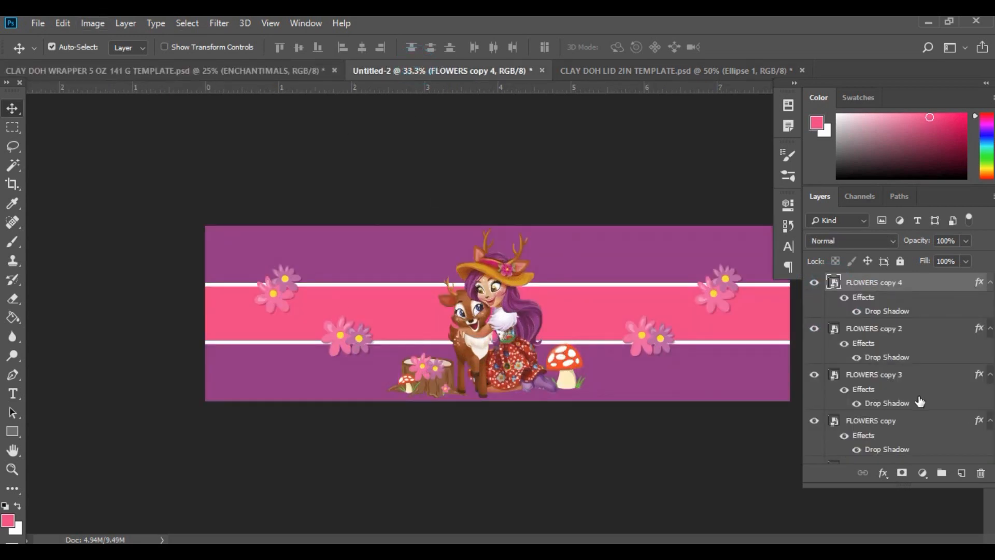
pyautogui.click(942, 474)
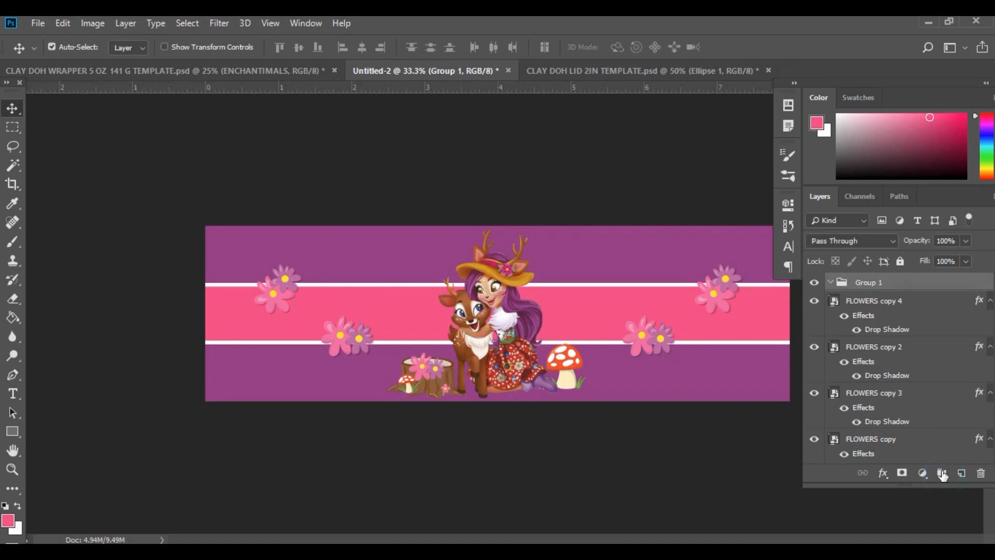
pyautogui.doubleClick(875, 283)
pyautogui.write('WOODLAND')
pyautogui.press('Return')
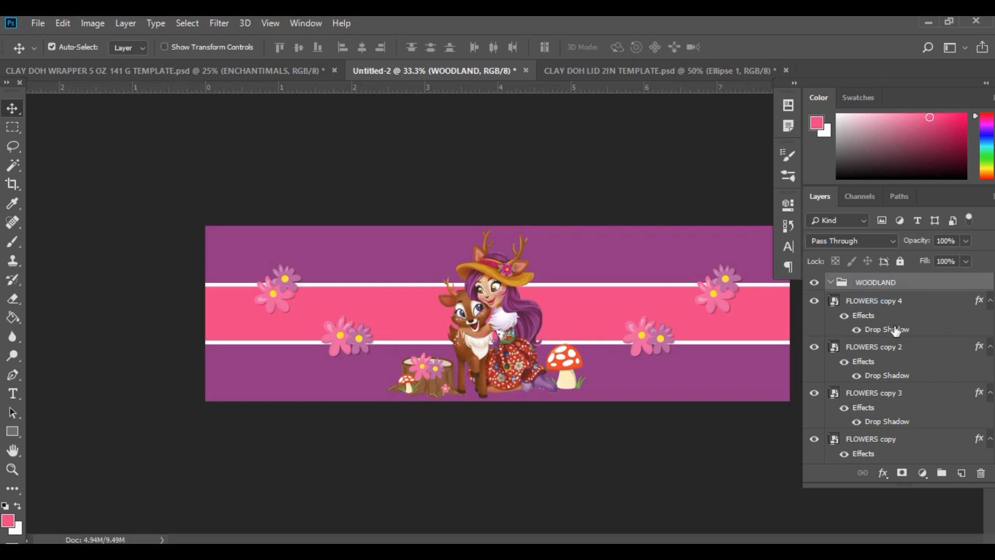
# Move all layers from FLOWERS copy 4 through Rectangle 1 into the WOODLAND group, and hide the collapsed group.
pyautogui.click(904, 308)
pyautogui.scroll(-5, 904, 314)
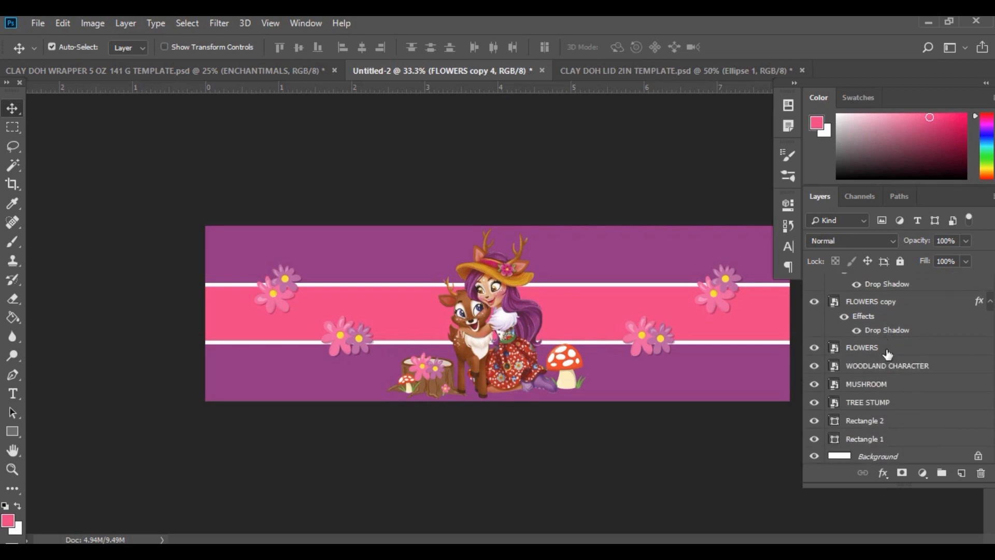
pyautogui.keyDown('shift'); pyautogui.click(882, 439); pyautogui.keyUp('shift')
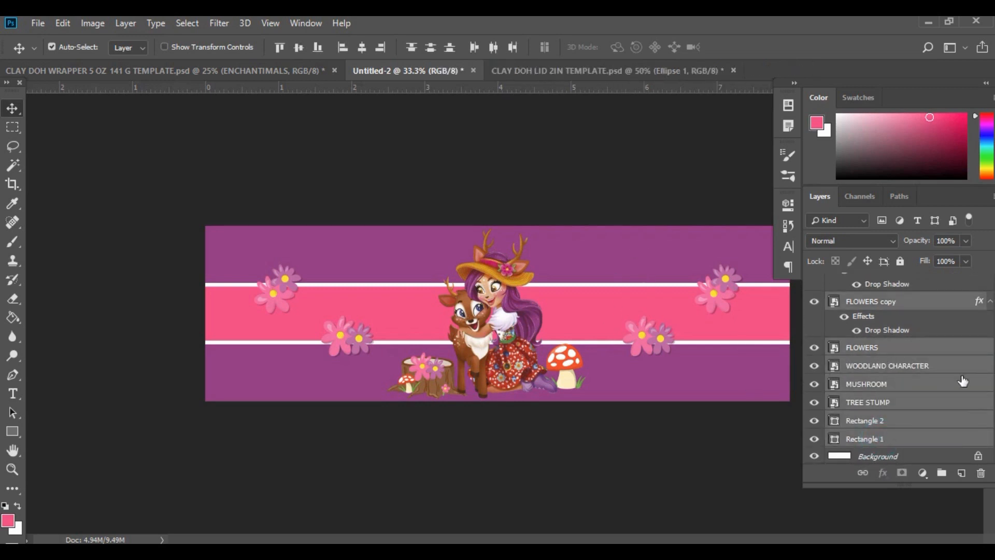
pyautogui.scroll(5, 928, 382)
pyautogui.moveTo(912, 310); pyautogui.dragTo(913, 285)
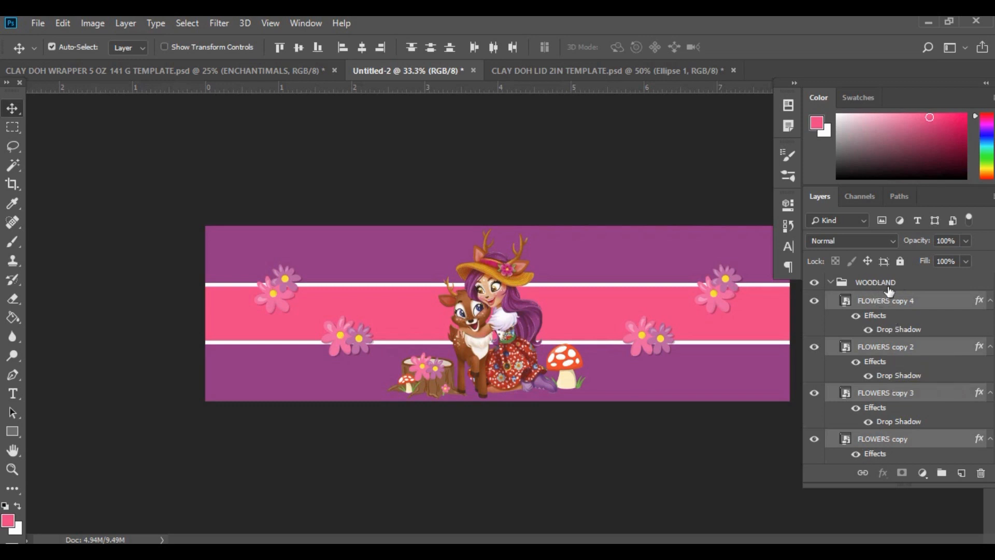
pyautogui.click(831, 282)
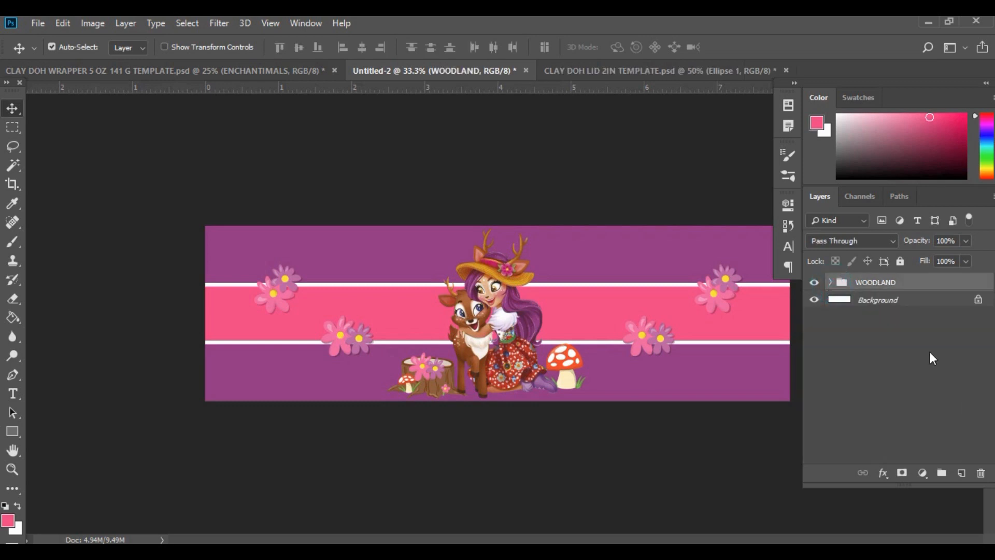
pyautogui.click(814, 283)
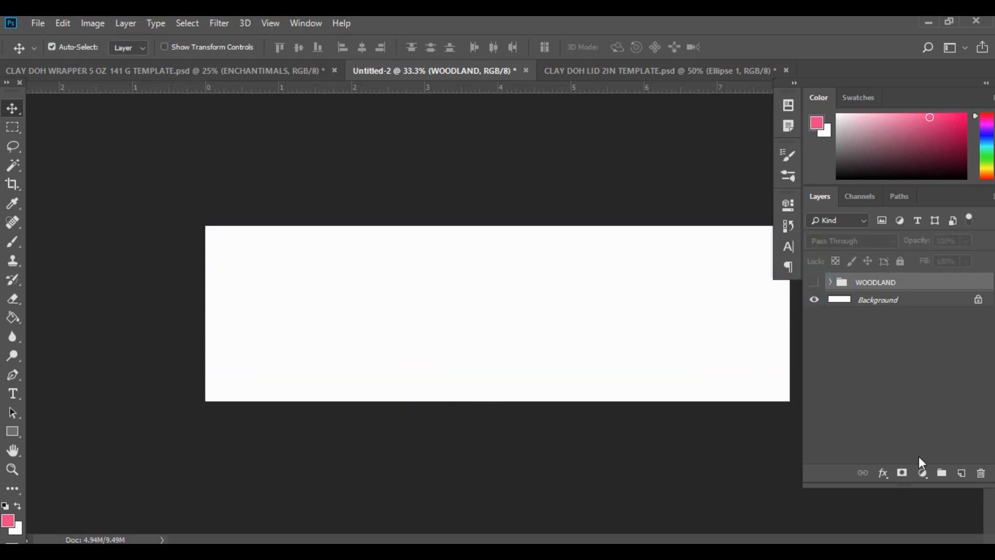
# Add a new empty layer above the WOODLAND group in the Untitled-2 wrapper document.
pyautogui.click(961, 474)
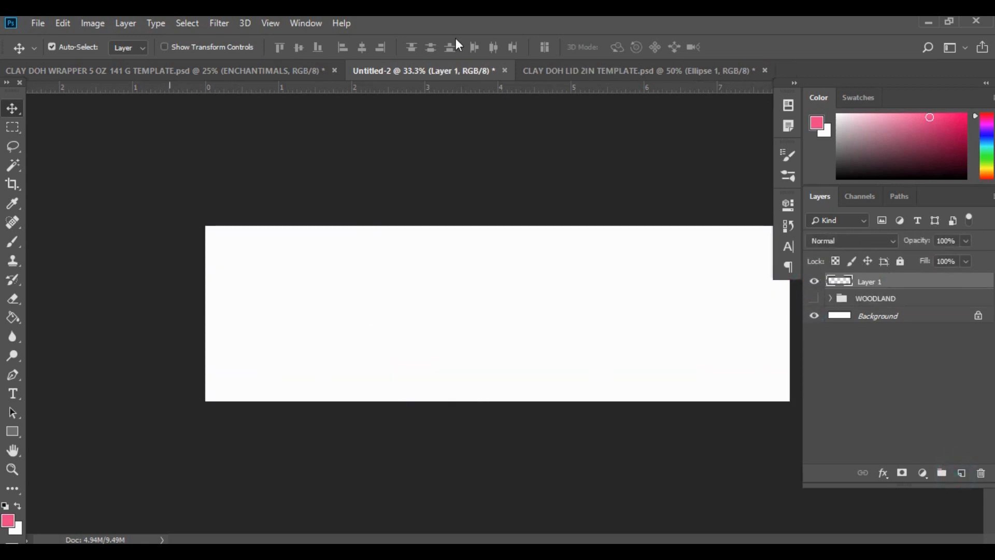
pyautogui.click(38, 24)
pyautogui.click(61, 188)
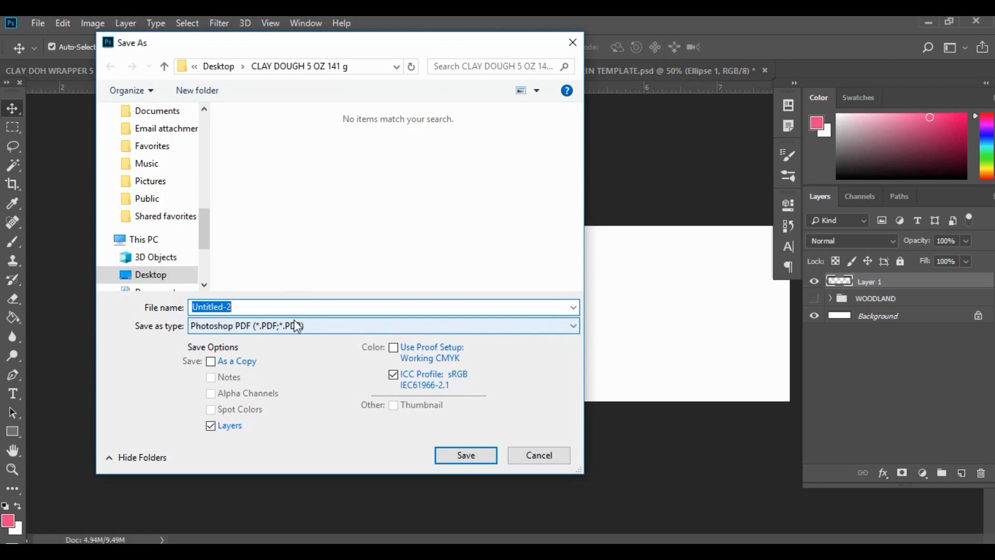
pyautogui.click(254, 330)
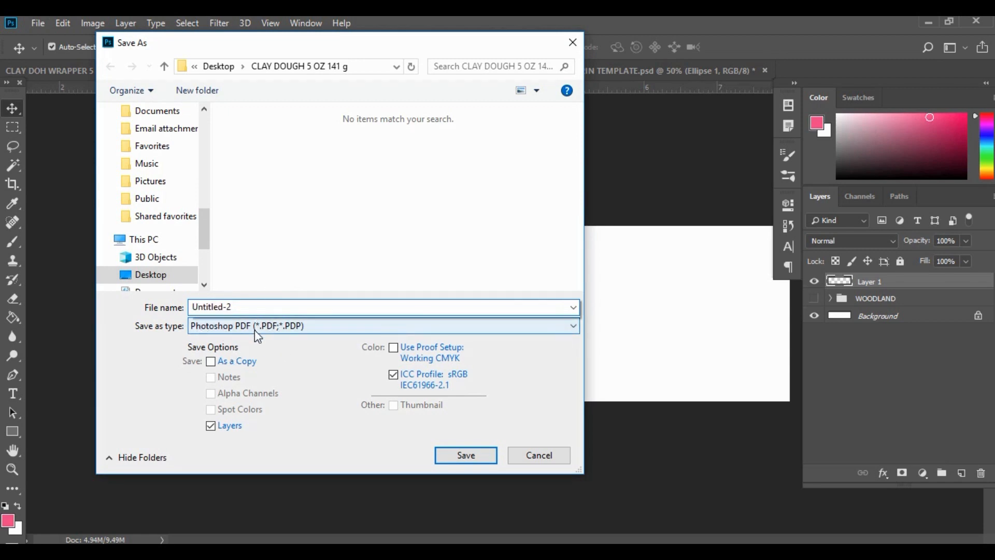
pyautogui.click(273, 82)
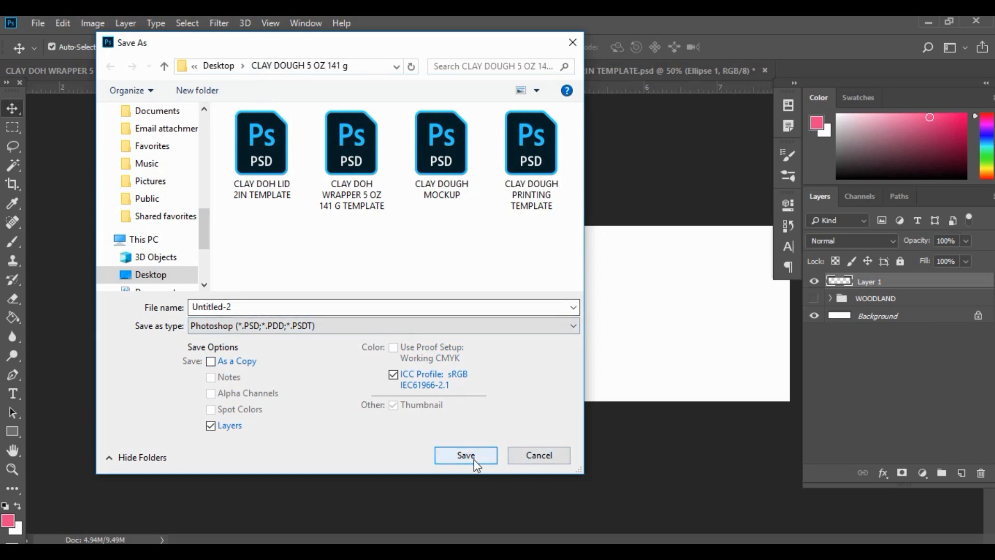
pyautogui.click(546, 456)
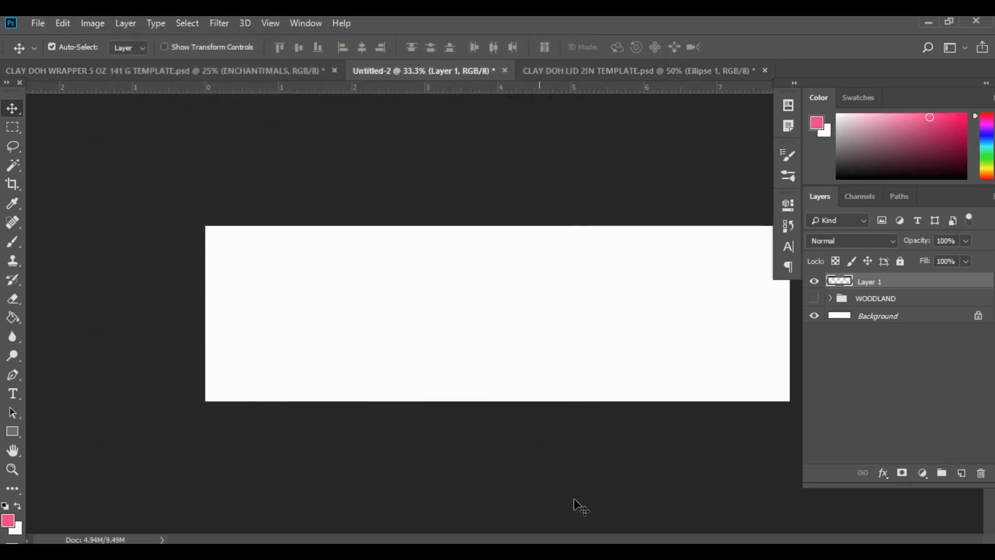
# Restore the separate layers of the clay dough lid template by returning to the last Set Shape Layer Stroke state before Merge Visible.
pyautogui.click(556, 74)
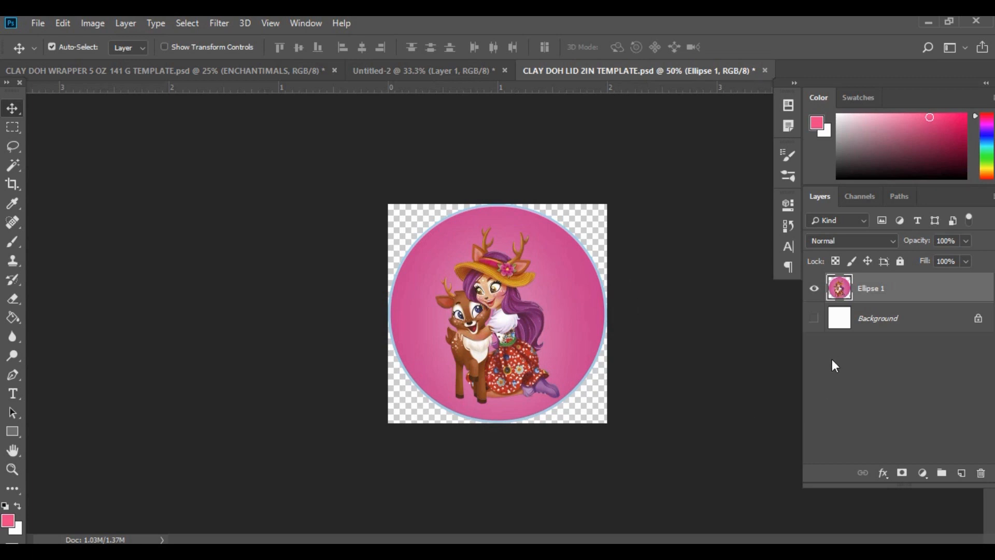
pyautogui.click(792, 221)
pyautogui.click(667, 327)
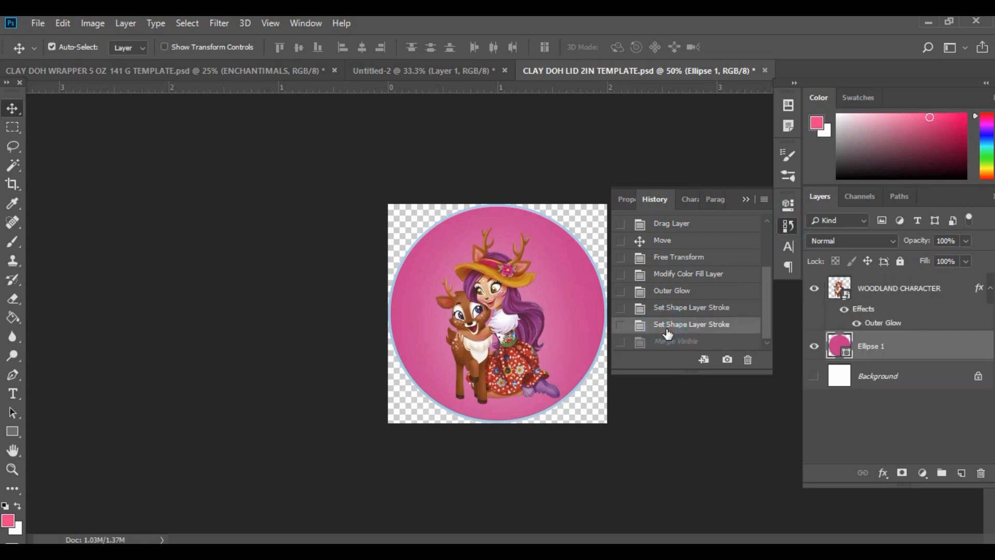
pyautogui.moveTo(771, 294); pyautogui.dragTo(785, 226)
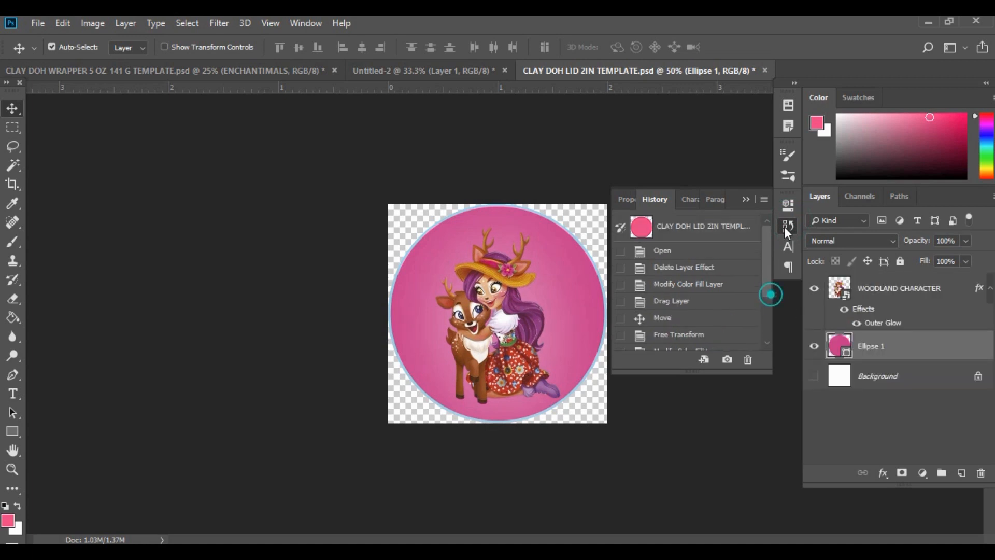
# Create a new layer group above the WOODLAND CHARACTER layer in the lid template and name it WOOD.
pyautogui.click(943, 473)
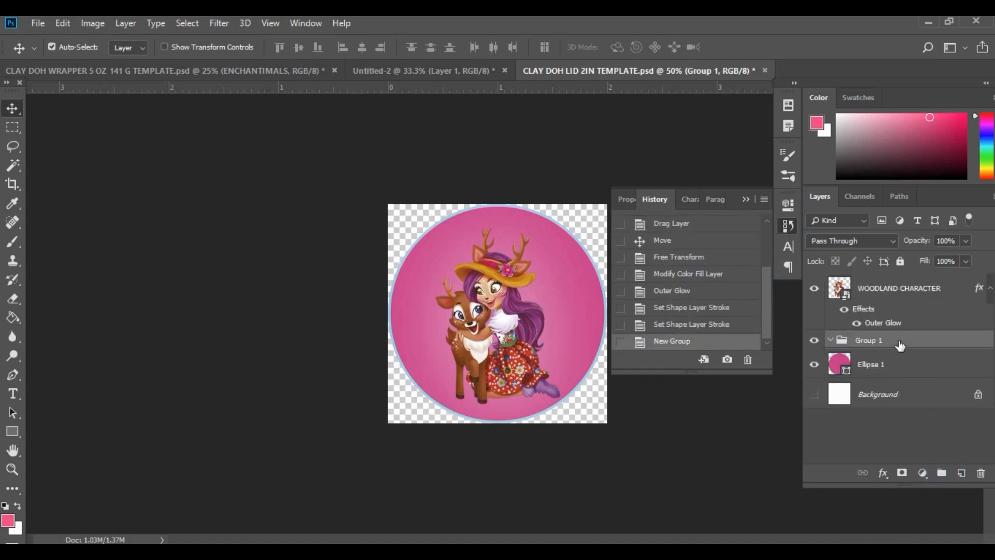
pyautogui.moveTo(900, 346); pyautogui.dragTo(890, 283)
pyautogui.doubleClick(866, 281)
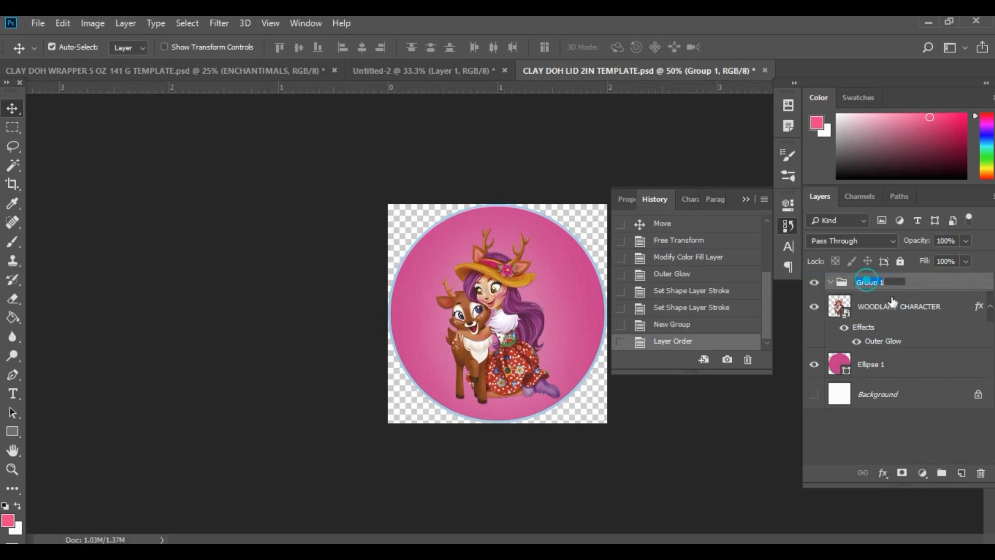
pyautogui.write('WOOD')
pyautogui.press('Return')
# Move the WOODLAND CHARACTER and Ellipse 1 layers into the WOOD group and collapse the group.
pyautogui.click(903, 307)
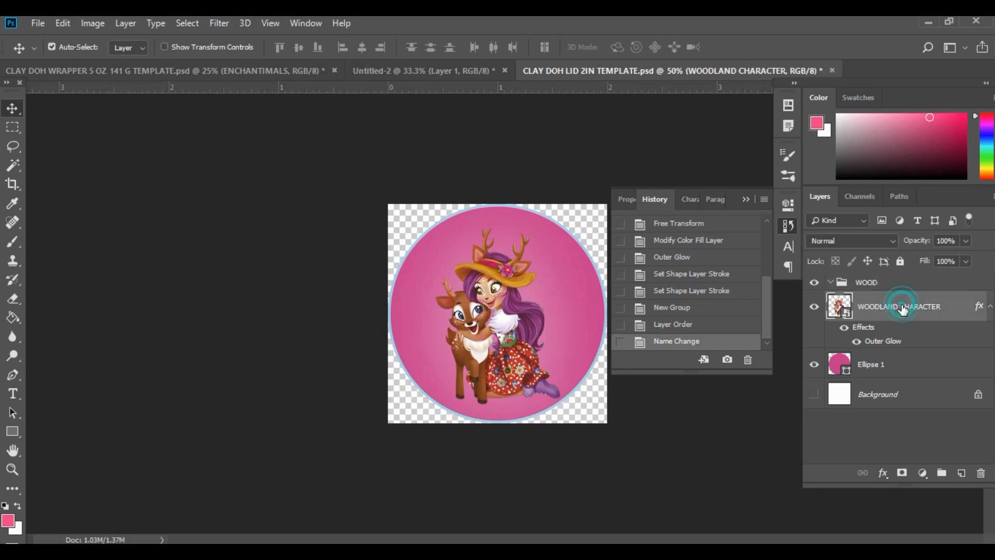
pyautogui.keyDown('shift'); pyautogui.click(878, 363); pyautogui.keyUp('shift')
pyautogui.moveTo(922, 307); pyautogui.dragTo(919, 283)
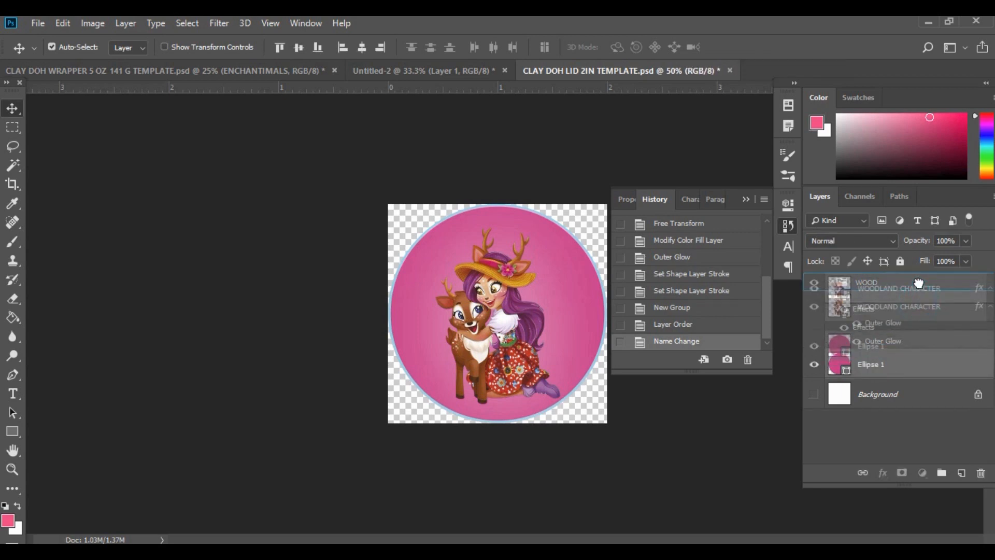
pyautogui.moveTo(918, 284); pyautogui.dragTo(919, 285)
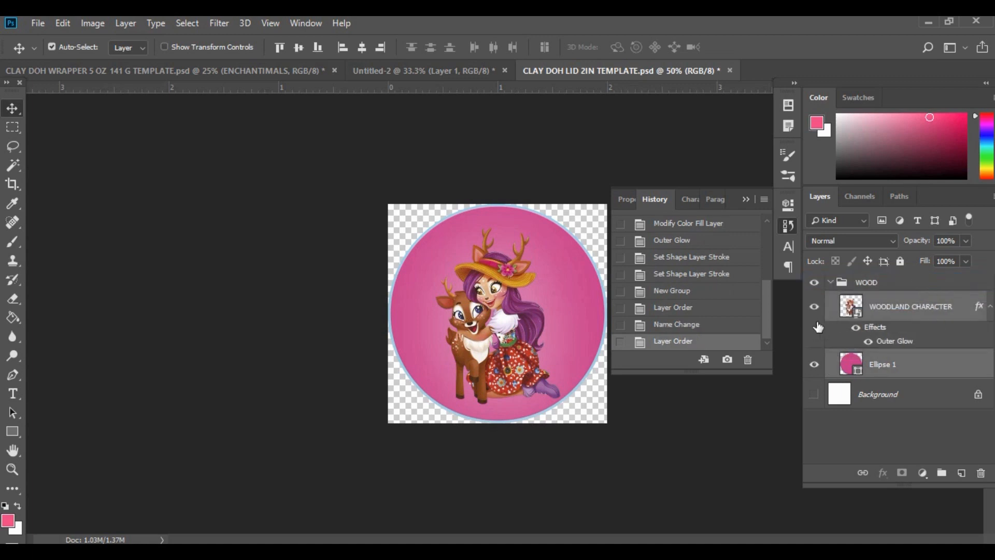
pyautogui.click(830, 283)
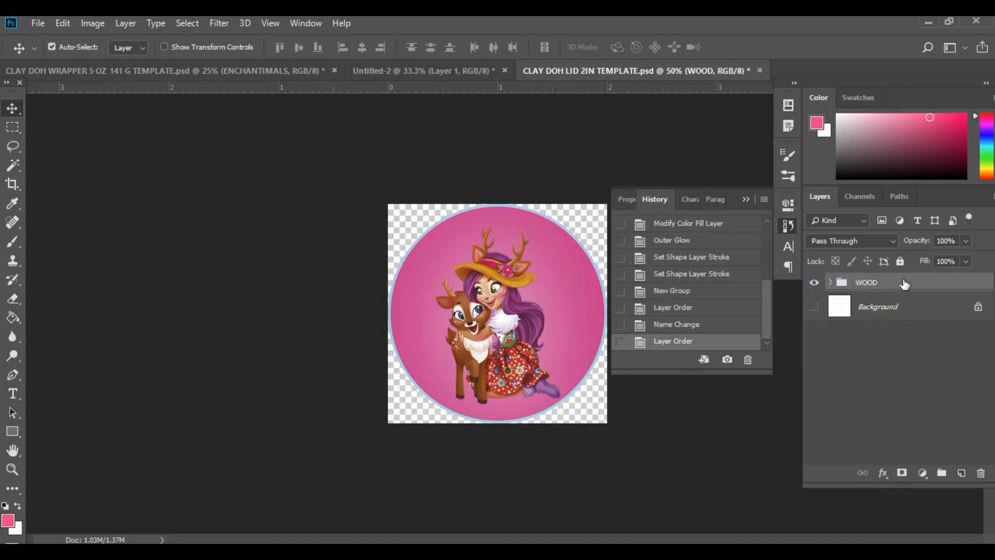